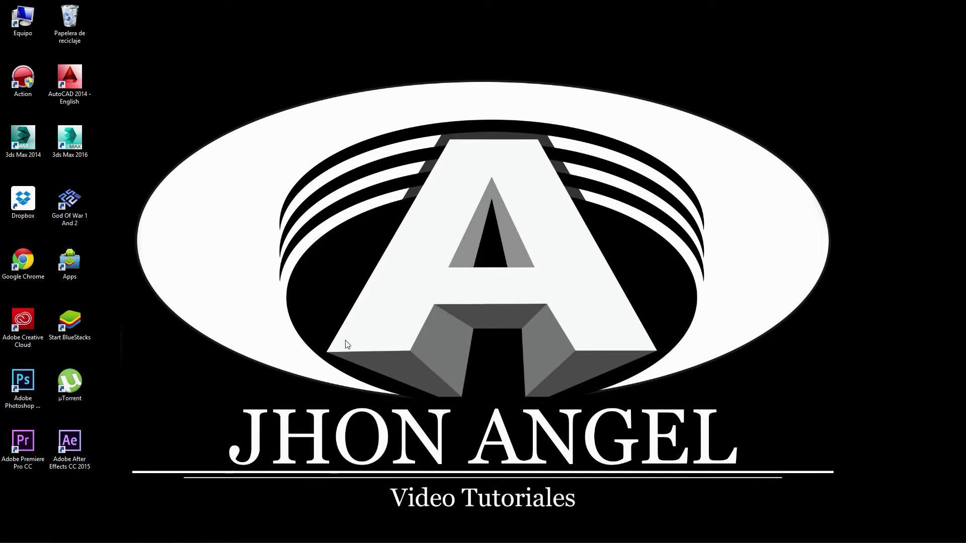
- Restore the 3ds Max window showing the finished V-Ray gazebo render
{"action": "left_click", "coordinate": [154, 500]}
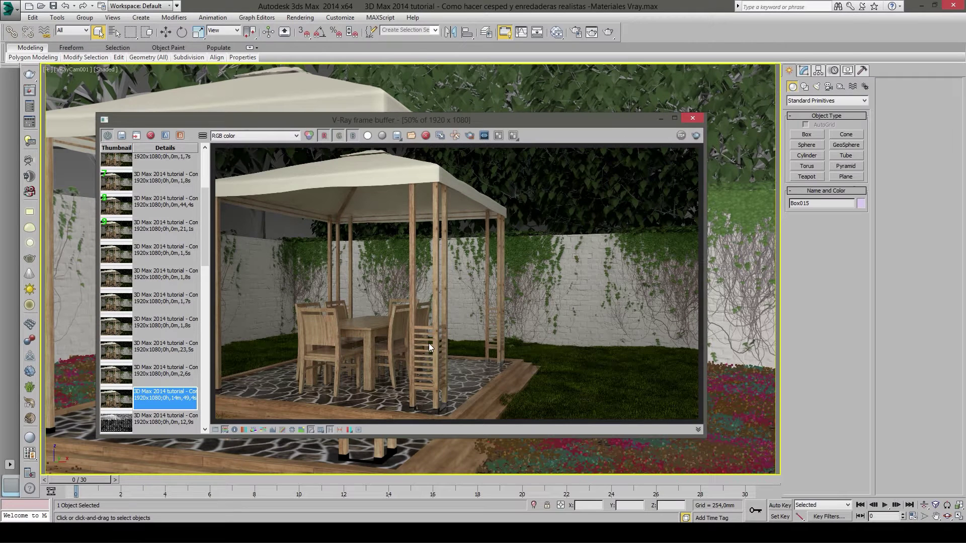
- Zoom into the gazebo render to inspect details, then minimize the V-Ray frame buffer
{"action": "scroll", "coordinate": [428, 343], "scroll_direction": "up", "scroll_amount": 2}
{"action": "middle_click_drag", "start_coordinate": [429, 343], "coordinate": [473, 323]}
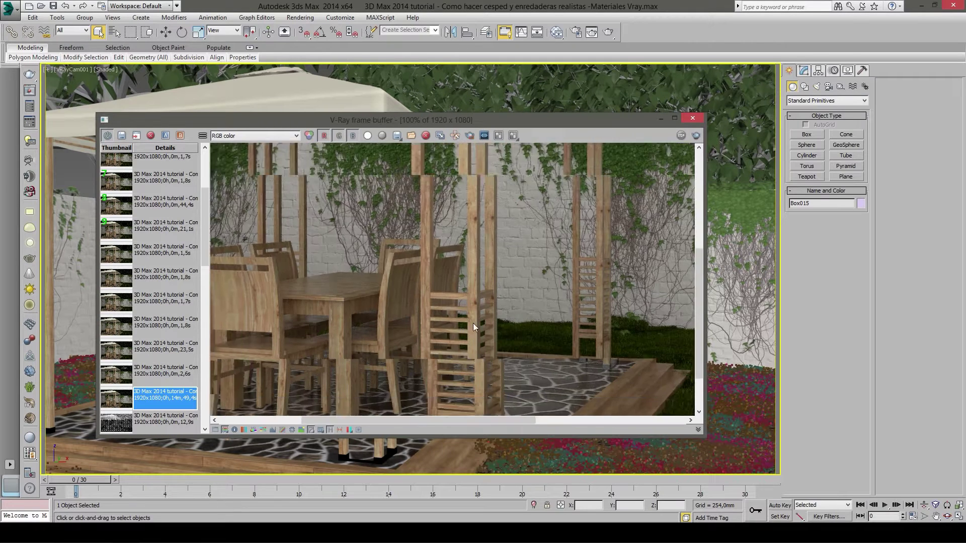
{"action": "scroll", "coordinate": [501, 310], "scroll_direction": "down", "scroll_amount": 2}
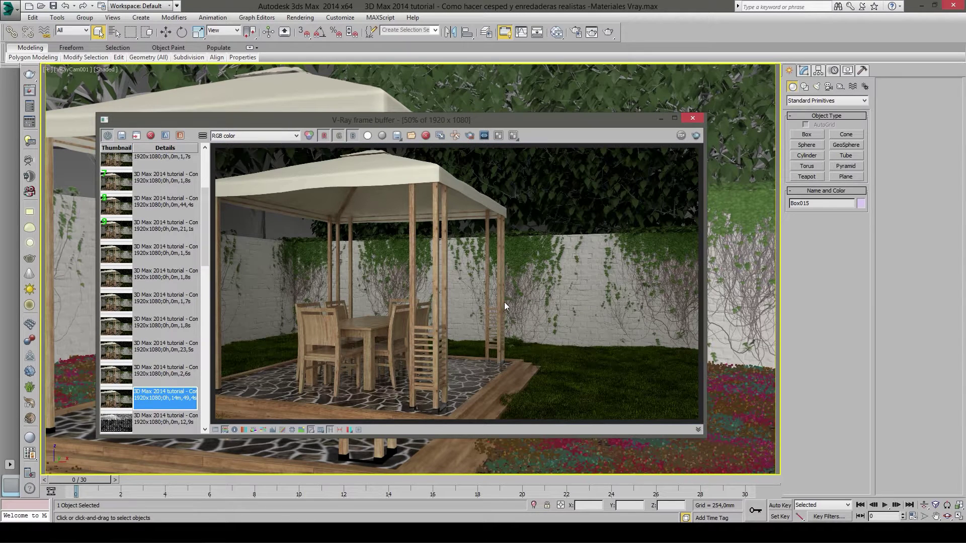
{"action": "left_click", "coordinate": [657, 120]}
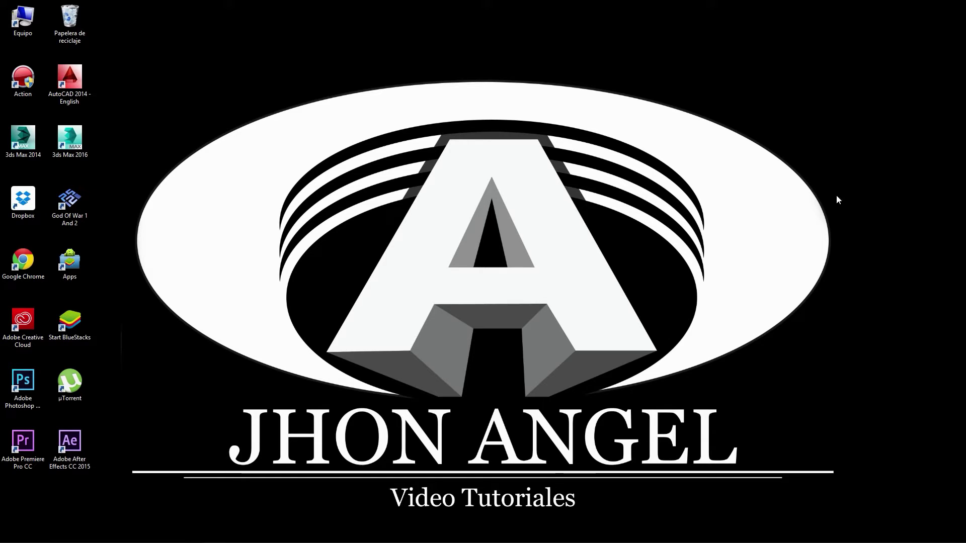
- Bring 3ds Max back and switch the viewport to Perspective, looking down on the garden
{"action": "left_click", "coordinate": [88, 478]}
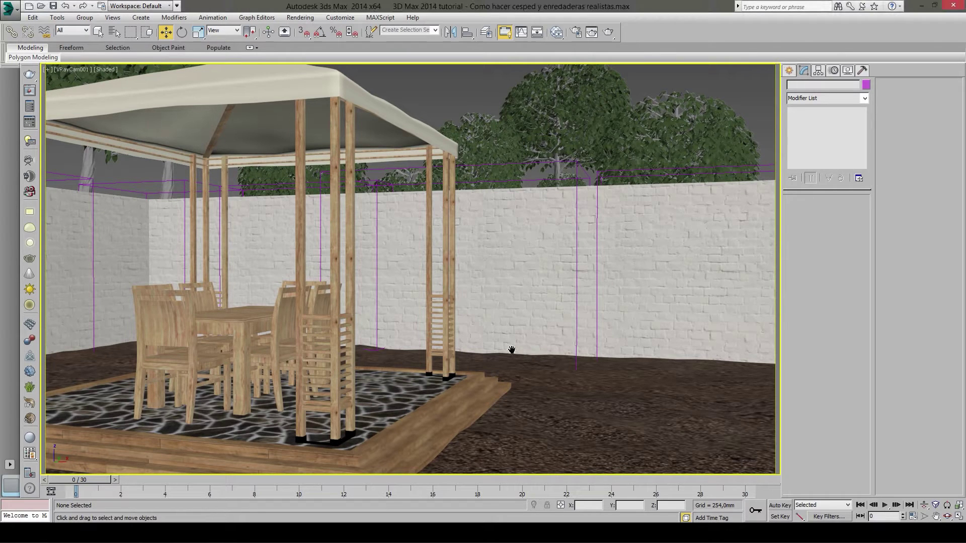
{"action": "key", "text": "p"}
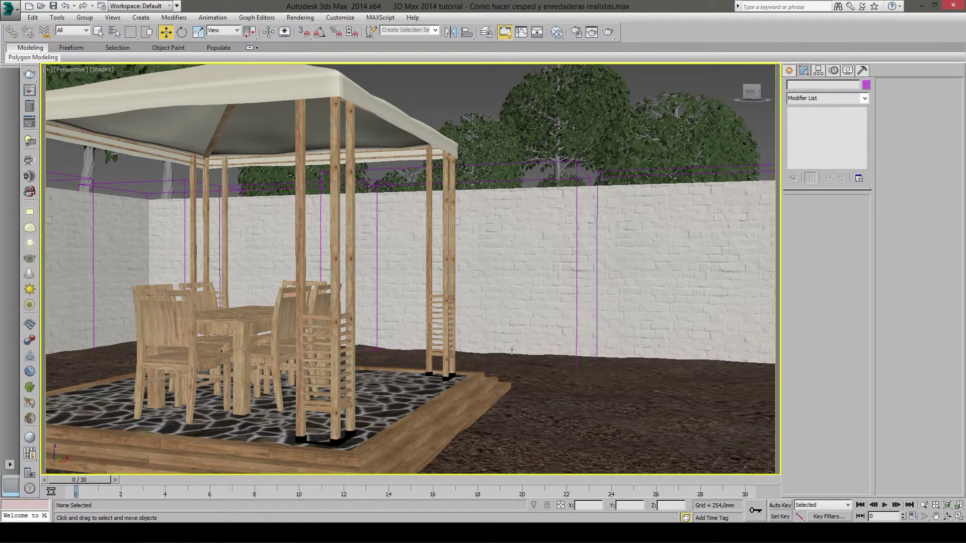
{"action": "scroll", "coordinate": [512, 350], "scroll_direction": "down", "scroll_amount": 10}
{"action": "scroll", "coordinate": [508, 351], "scroll_direction": "down", "scroll_amount": 3}
{"action": "scroll", "coordinate": [489, 357], "scroll_direction": "down", "scroll_amount": 3}
{"action": "middle_click_drag", "start_coordinate": [489, 357], "coordinate": [528, 315], "text": "alt"}
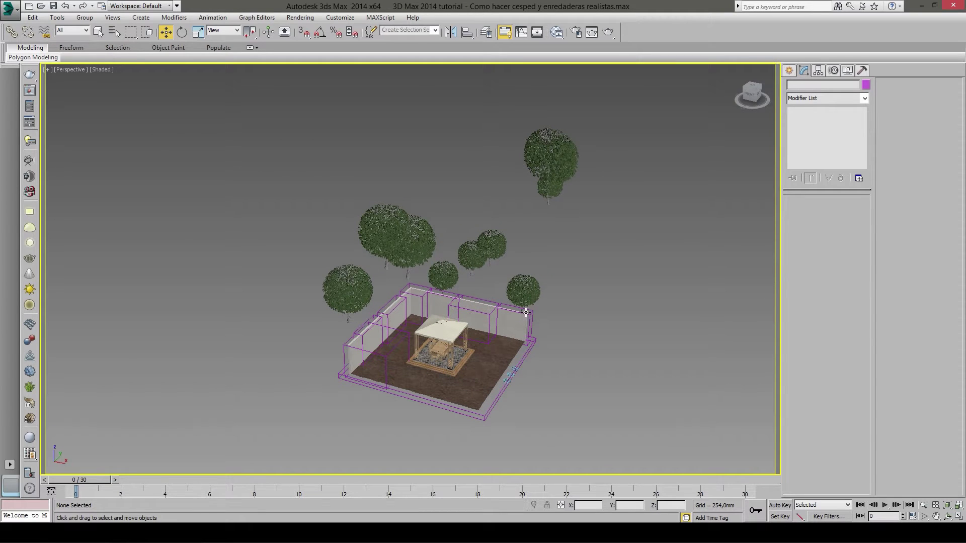
- Frame the gazebo, walls, soil and trees centred in the perspective view
{"action": "scroll", "coordinate": [524, 309], "scroll_direction": "up", "scroll_amount": 1}
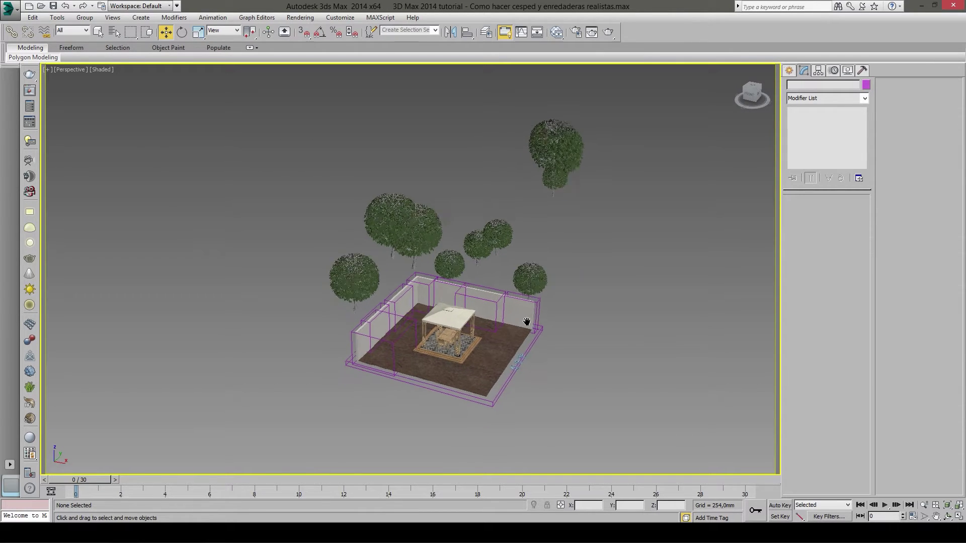
{"action": "scroll", "coordinate": [518, 312], "scroll_direction": "up", "scroll_amount": 2}
{"action": "scroll", "coordinate": [511, 315], "scroll_direction": "up", "scroll_amount": 2}
{"action": "middle_click_drag", "start_coordinate": [529, 379], "coordinate": [550, 361]}
{"action": "right_click", "coordinate": [551, 360]}
{"action": "left_click", "coordinate": [504, 357]}
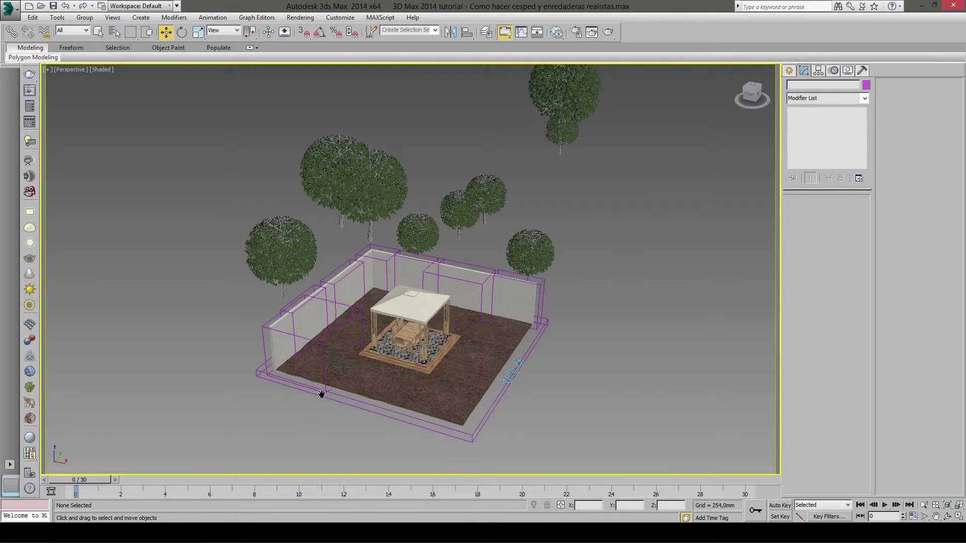
{"action": "middle_click_drag", "start_coordinate": [316, 405], "coordinate": [500, 442]}
{"action": "scroll", "coordinate": [620, 306], "scroll_direction": "down", "scroll_amount": 3}
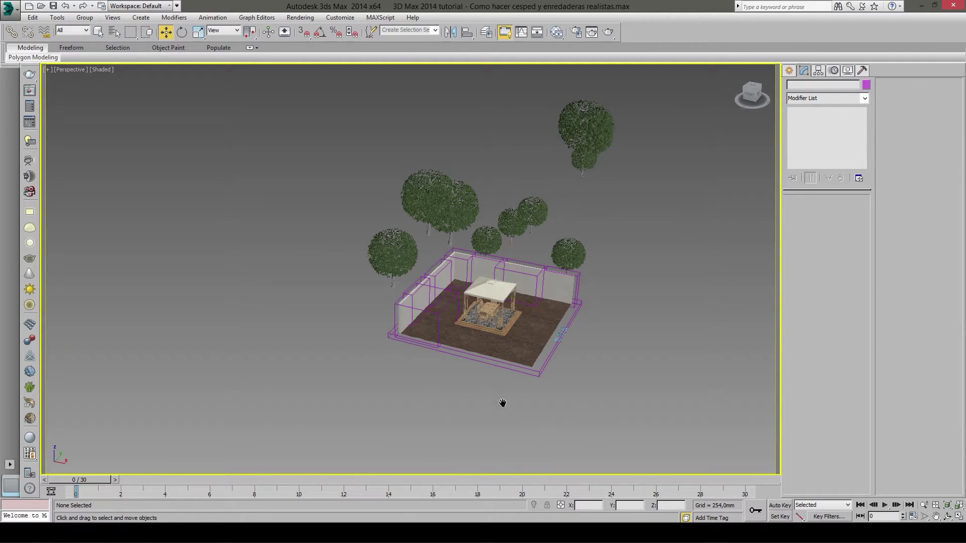
{"action": "middle_click_drag", "start_coordinate": [502, 403], "coordinate": [494, 410]}
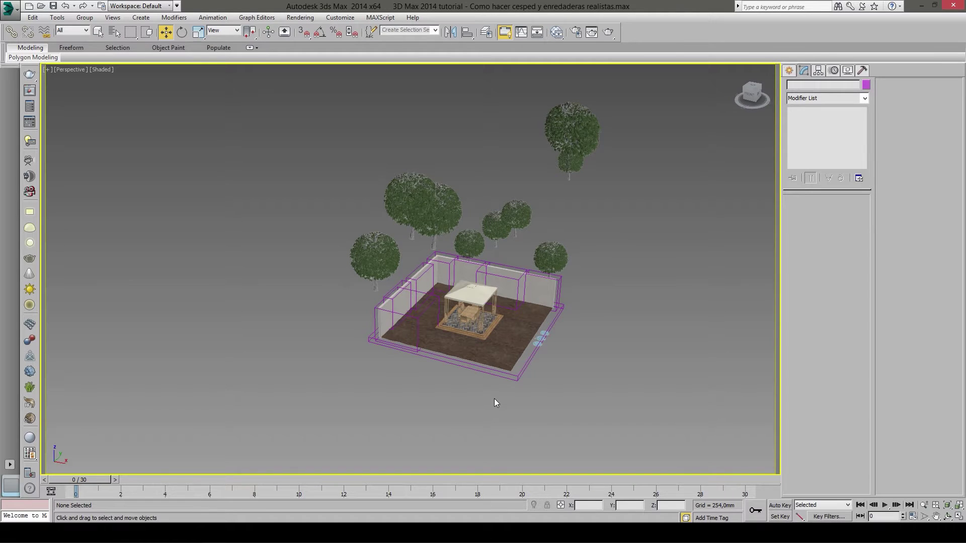
{"action": "mouse_move", "coordinate": [493, 398]}
{"action": "middle_mouse_down"}
{"action": "mouse_move", "coordinate": [467, 408]}
{"action": "mouse_move", "coordinate": [475, 397]}
{"action": "middle_mouse_up"}
{"action": "right_click", "coordinate": [538, 363]}
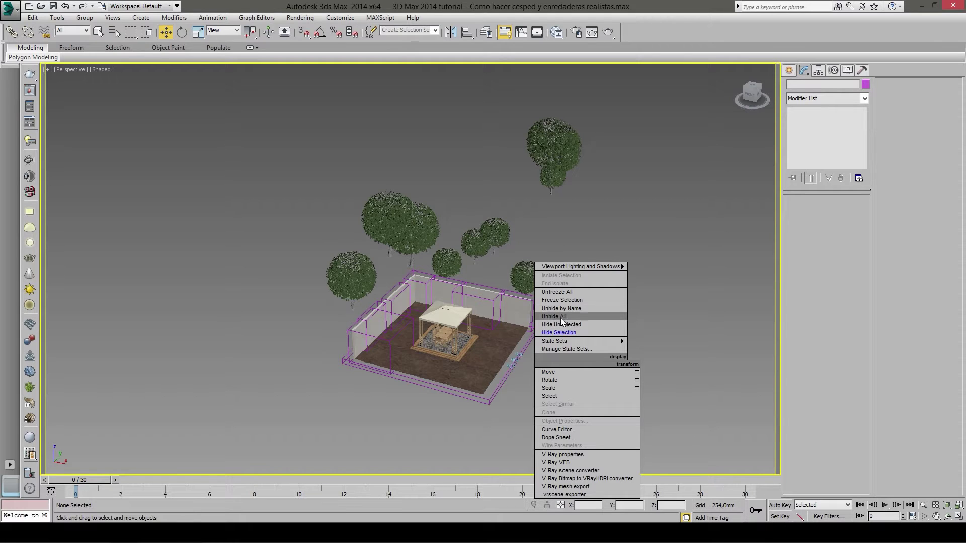
- Unhide all objects and their layers, revealing the large enclosing box and light
{"action": "left_click", "coordinate": [570, 317]}
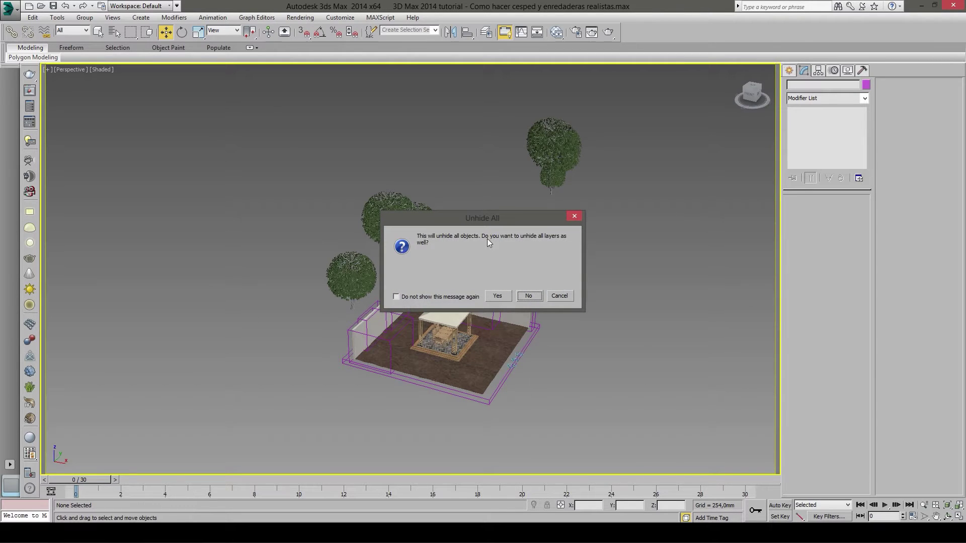
{"action": "left_click", "coordinate": [500, 295]}
{"action": "mouse_move", "coordinate": [500, 295]}
{"action": "middle_mouse_down", "text": "alt"}
{"action": "mouse_move", "coordinate": [390, 377]}
{"action": "mouse_move", "coordinate": [371, 374]}
{"action": "mouse_move", "coordinate": [305, 302]}
{"action": "middle_mouse_up", "text": "alt"}
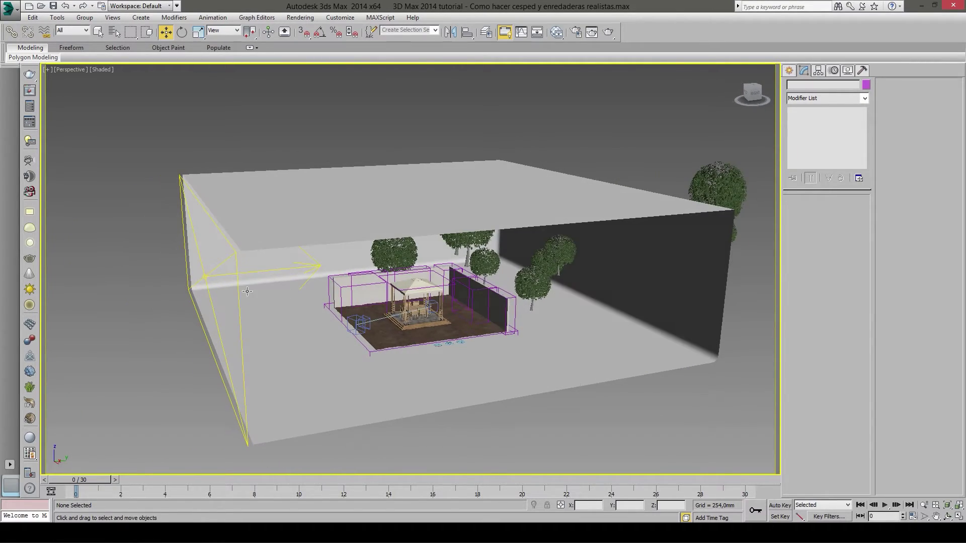
- Move the outlying tree along Y to just behind the garden wall, then return to VRayCam001
{"action": "middle_click_drag", "start_coordinate": [247, 291], "coordinate": [257, 313], "text": "alt"}
{"action": "mouse_move", "coordinate": [562, 302]}
{"action": "middle_mouse_down", "text": "alt"}
{"action": "mouse_move", "coordinate": [411, 260]}
{"action": "mouse_move", "coordinate": [446, 309]}
{"action": "mouse_move", "coordinate": [447, 274]}
{"action": "mouse_move", "coordinate": [426, 291]}
{"action": "mouse_move", "coordinate": [612, 340]}
{"action": "middle_mouse_up", "text": "alt"}
{"action": "left_click_drag", "start_coordinate": [611, 175], "coordinate": [611, 176]}
{"action": "mouse_move", "coordinate": [589, 293]}
{"action": "middle_mouse_down", "text": "alt"}
{"action": "mouse_move", "coordinate": [634, 269]}
{"action": "mouse_move", "coordinate": [641, 285]}
{"action": "mouse_move", "coordinate": [600, 285]}
{"action": "middle_mouse_up", "text": "alt"}
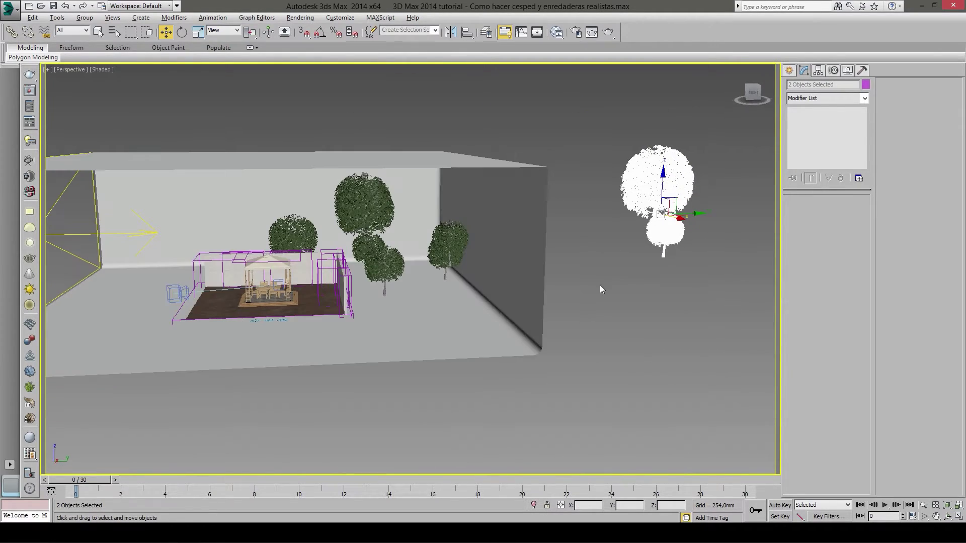
{"action": "left_click_drag", "start_coordinate": [699, 213], "coordinate": [503, 244]}
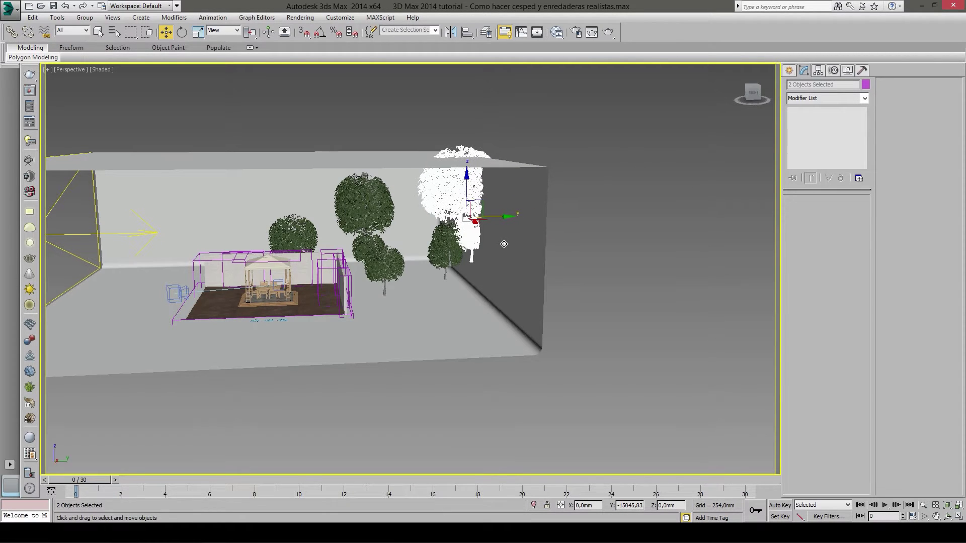
{"action": "left_click", "coordinate": [585, 228]}
{"action": "mouse_move", "coordinate": [586, 229]}
{"action": "middle_mouse_down", "text": "alt"}
{"action": "mouse_move", "coordinate": [551, 267]}
{"action": "mouse_move", "coordinate": [593, 263]}
{"action": "mouse_move", "coordinate": [505, 272]}
{"action": "mouse_move", "coordinate": [486, 288]}
{"action": "middle_mouse_up", "text": "alt"}
{"action": "key", "text": "c"}
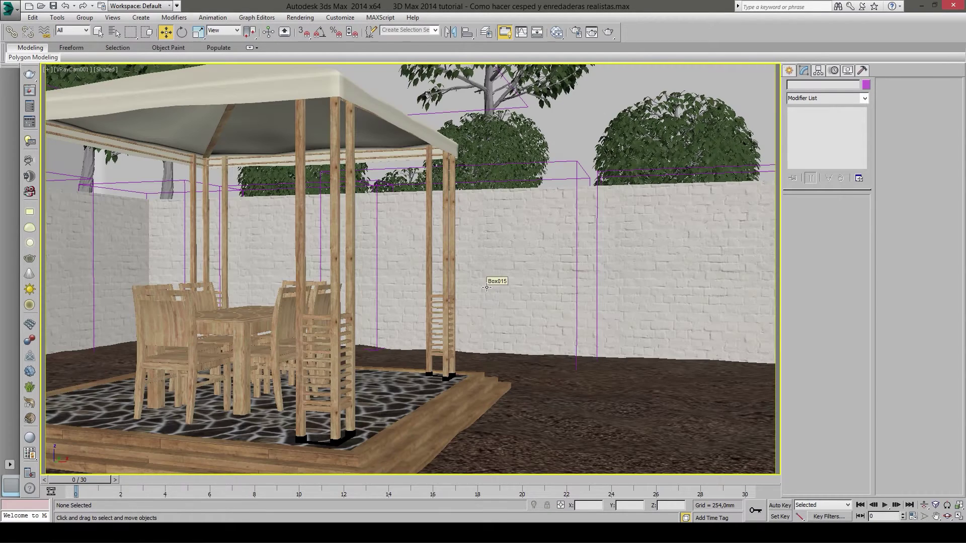
- Shift the back-wall bush right and move the gazebo bush left and lower
{"action": "left_click", "coordinate": [532, 137]}
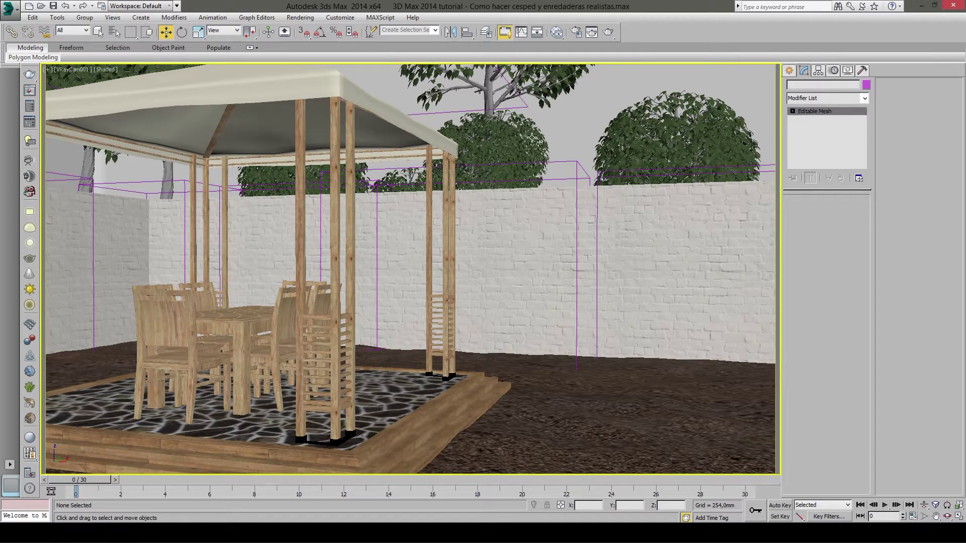
{"action": "left_click_drag", "start_coordinate": [524, 236], "coordinate": [558, 228]}
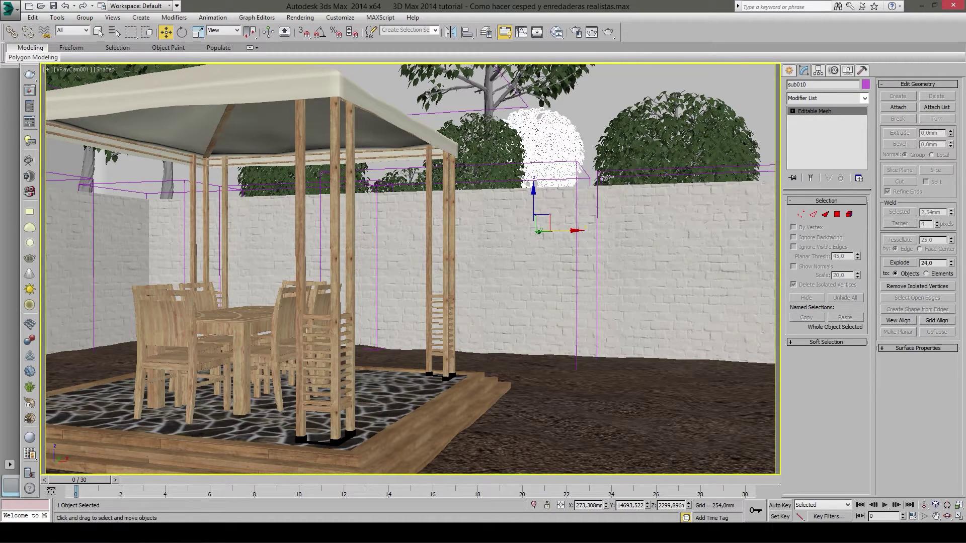
{"action": "left_click", "coordinate": [279, 181]}
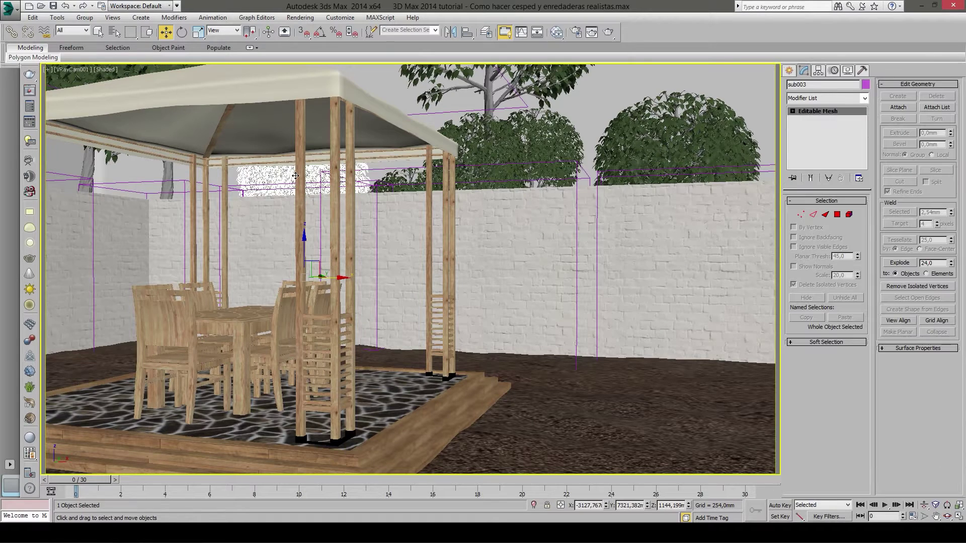
{"action": "left_click_drag", "start_coordinate": [335, 278], "coordinate": [266, 259]}
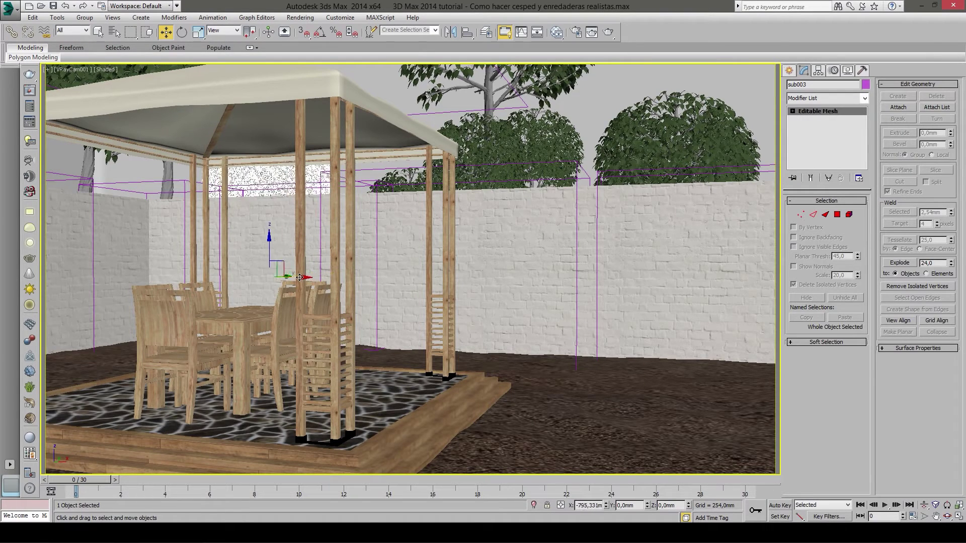
{"action": "left_click_drag", "start_coordinate": [243, 239], "coordinate": [244, 246]}
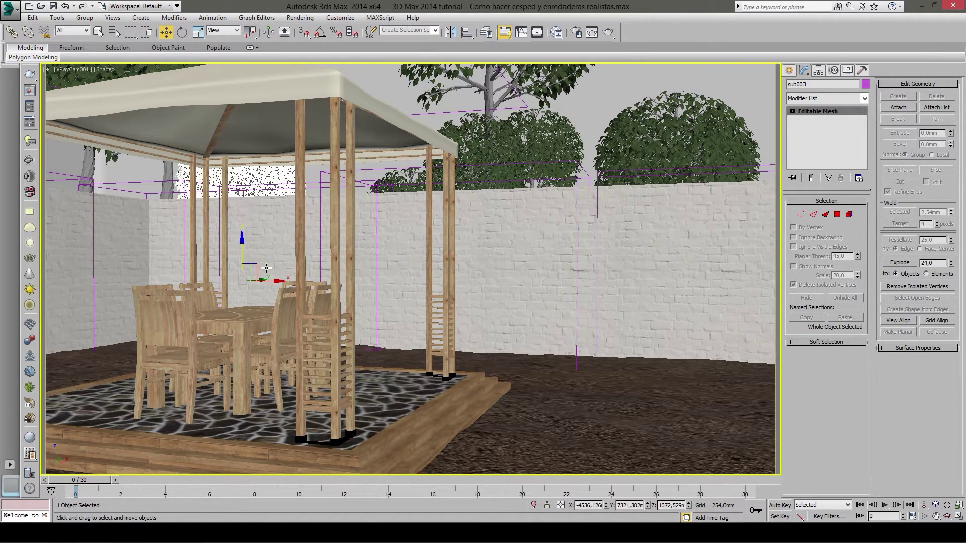
- Copy the gazebo bush and place the copy behind the right wall
{"action": "left_click_drag", "start_coordinate": [313, 283], "coordinate": [405, 282], "text": "shift"}
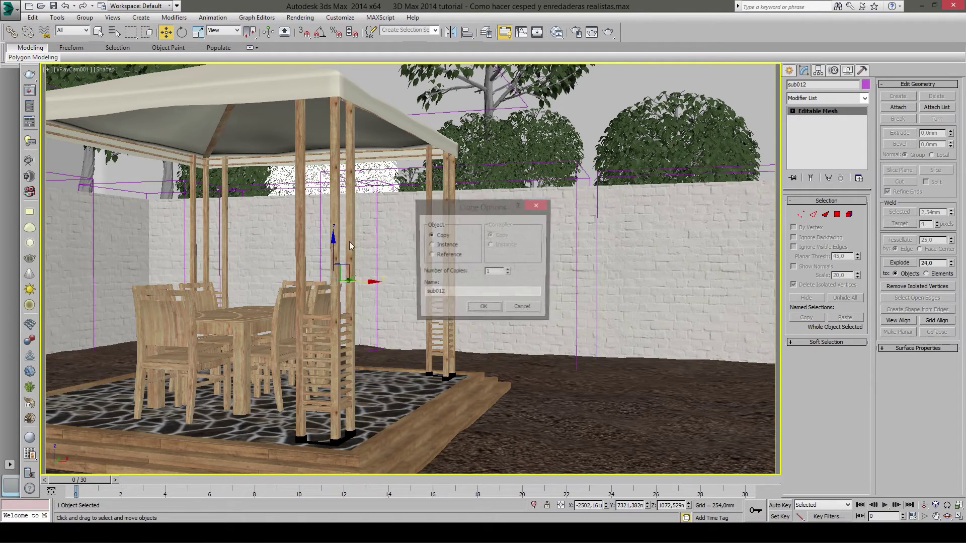
{"action": "left_click", "coordinate": [471, 309]}
{"action": "mouse_move", "coordinate": [332, 244]}
{"action": "left_mouse_down"}
{"action": "mouse_move", "coordinate": [331, 289]}
{"action": "mouse_move", "coordinate": [584, 322]}
{"action": "mouse_move", "coordinate": [648, 308]}
{"action": "left_mouse_up"}
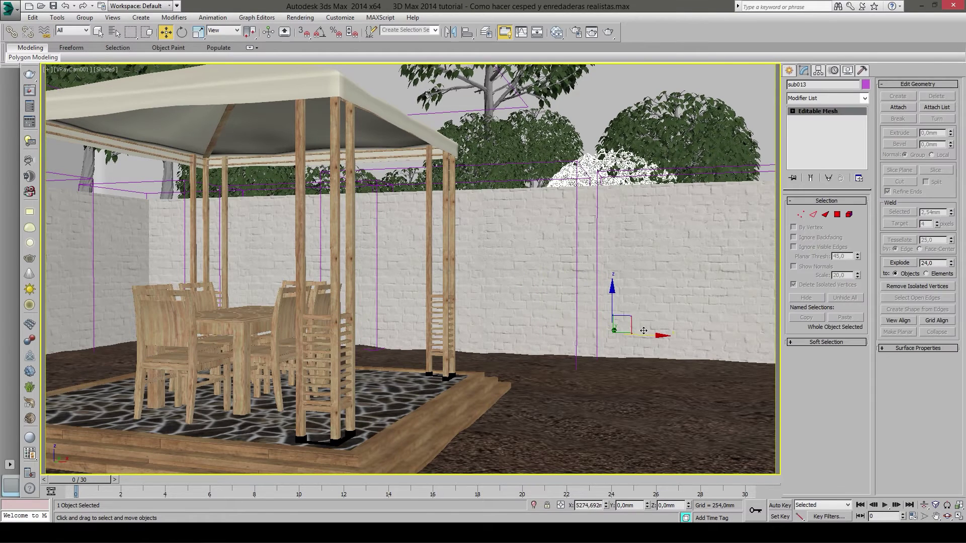
- Rotate the copied bush and the gazebo bush 90° around their vertical axes
{"action": "left_click", "coordinate": [484, 309]}
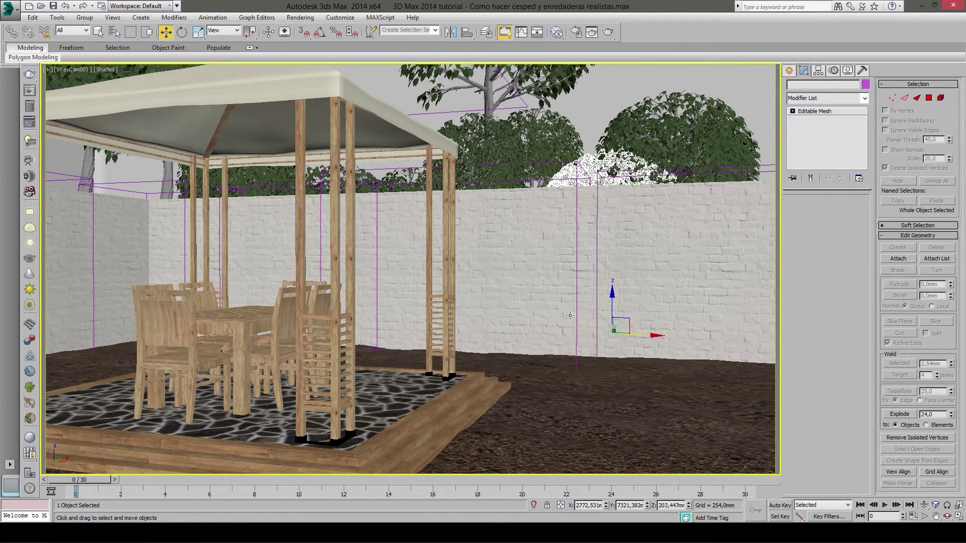
{"action": "key", "text": "e"}
{"action": "left_click_drag", "start_coordinate": [604, 328], "coordinate": [527, 346]}
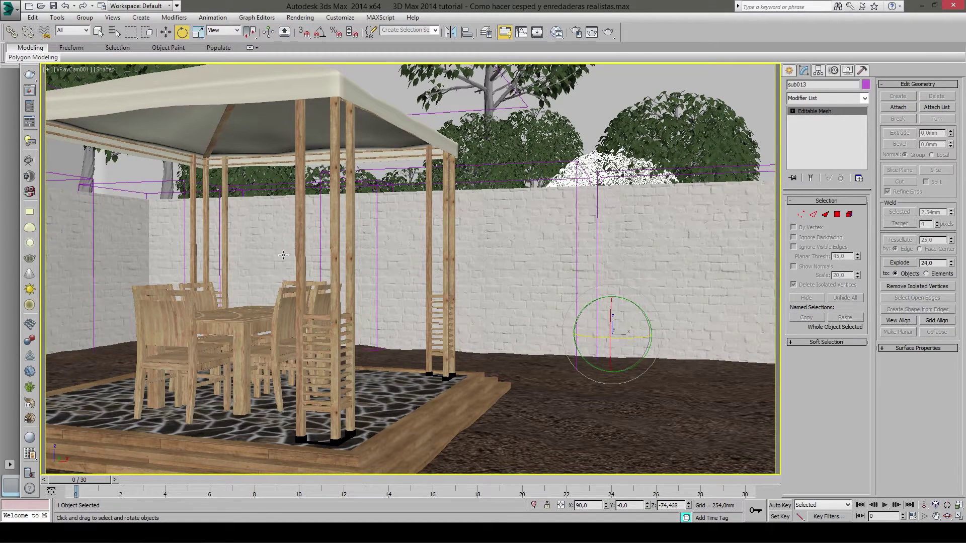
{"action": "left_click", "coordinate": [267, 183]}
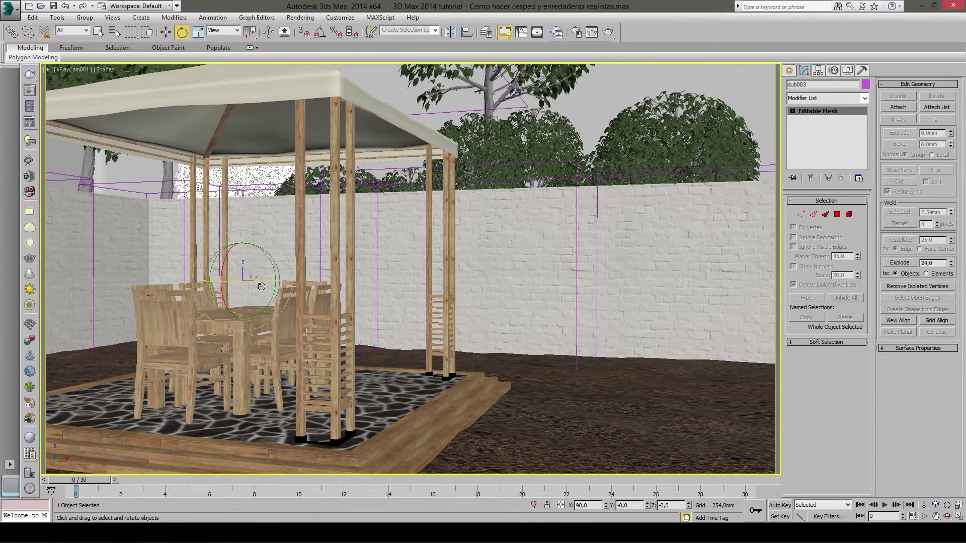
{"action": "left_click_drag", "start_coordinate": [258, 283], "coordinate": [197, 283]}
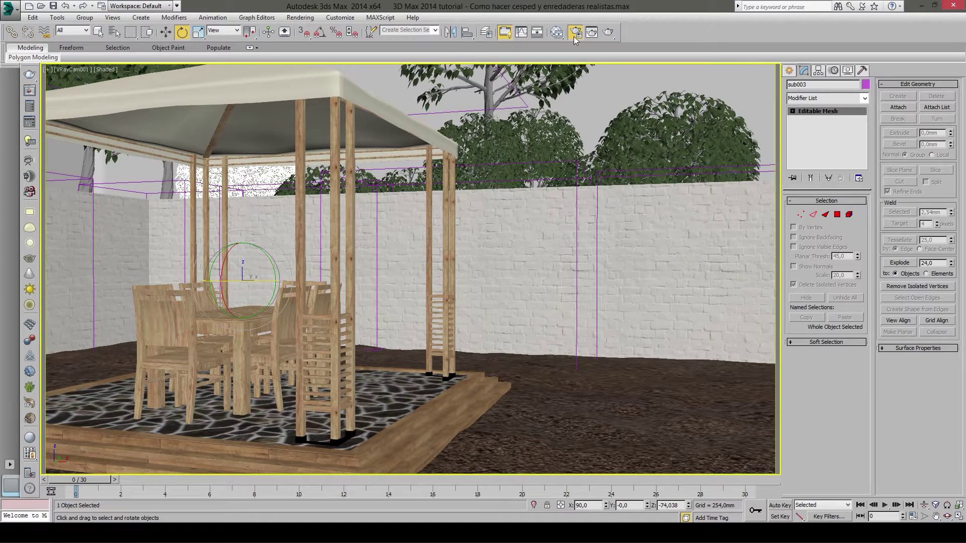
{"action": "key", "text": "F10"}
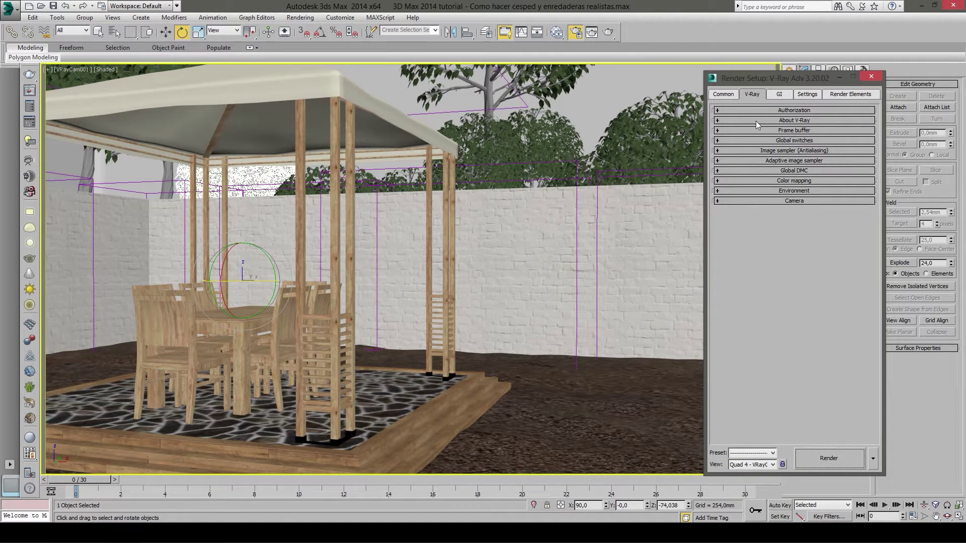
- Confirm V-Ray Adv 3.20.02 stays the assigned production renderer
{"action": "left_click", "coordinate": [766, 150]}
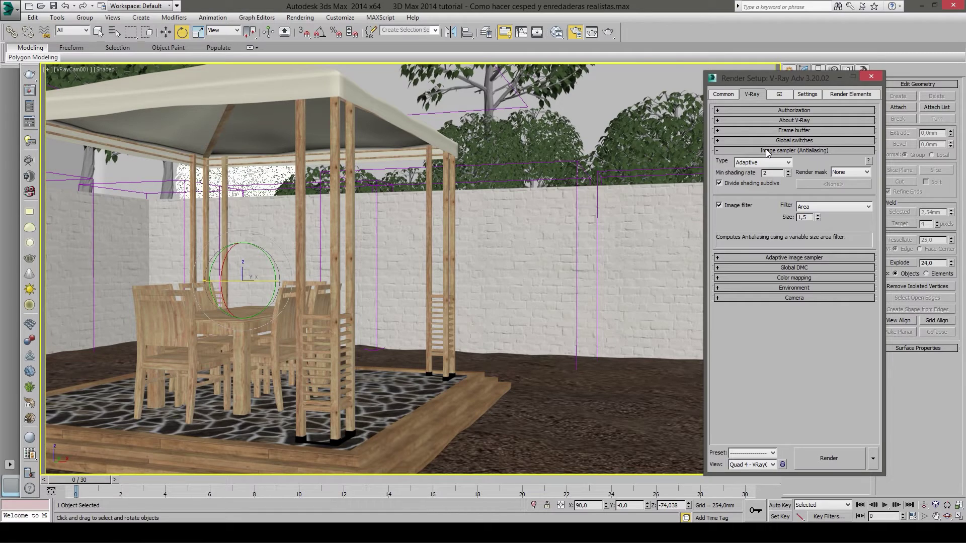
{"action": "left_click", "coordinate": [767, 150]}
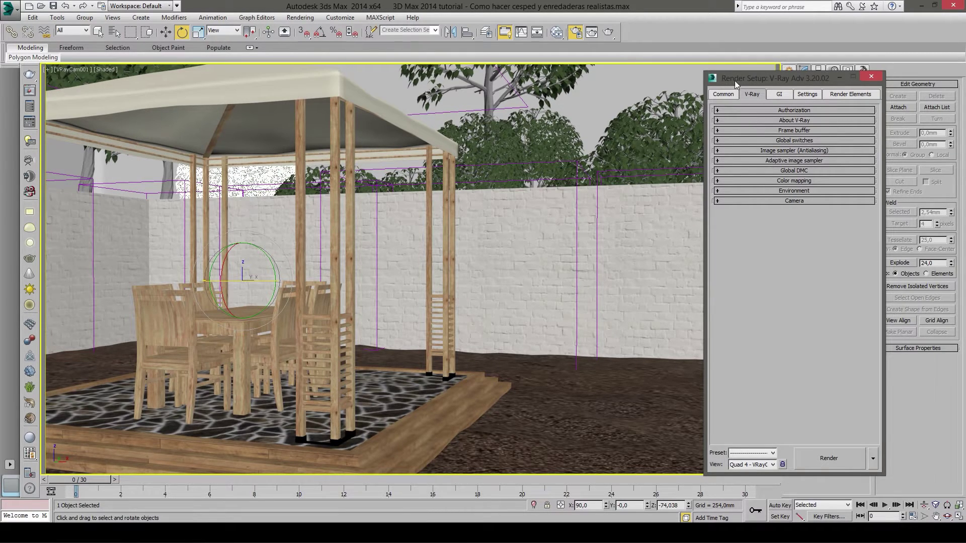
{"action": "left_click", "coordinate": [723, 94]}
{"action": "scroll", "coordinate": [744, 227], "scroll_direction": "down", "scroll_amount": 5}
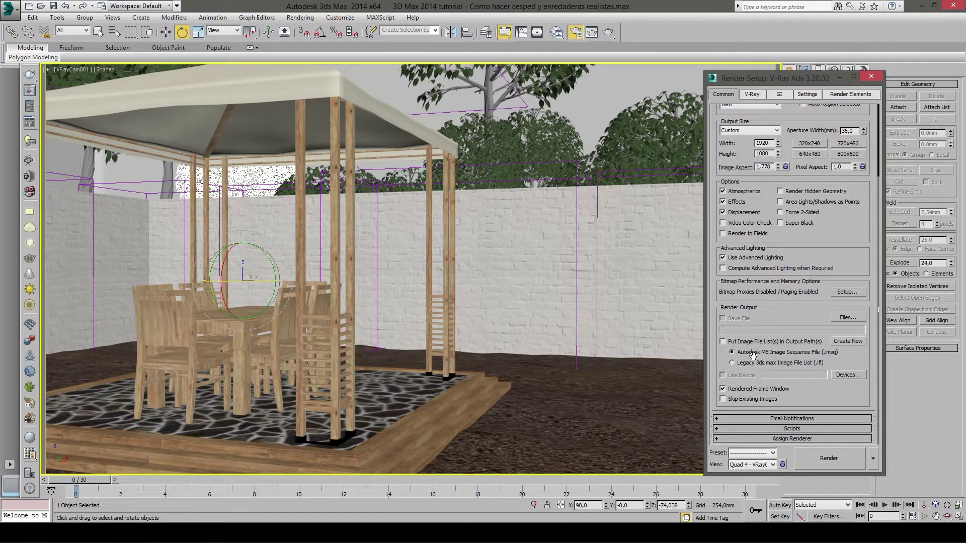
{"action": "left_click", "coordinate": [772, 437]}
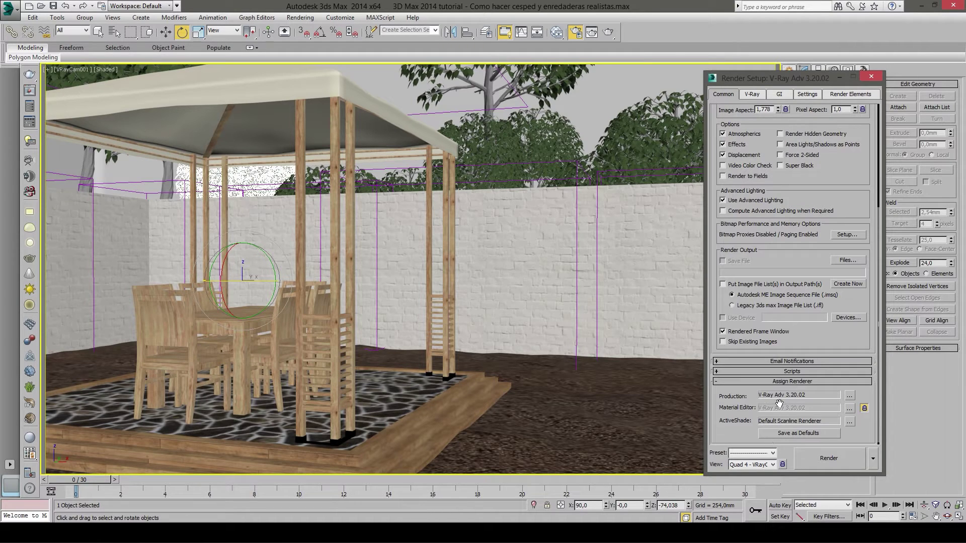
{"action": "left_click", "coordinate": [849, 398]}
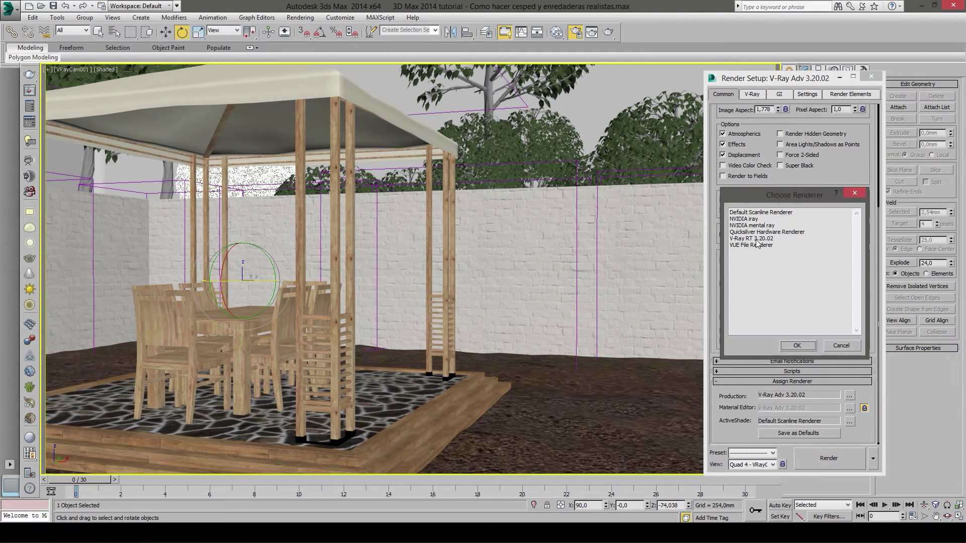
{"action": "left_click", "coordinate": [758, 239]}
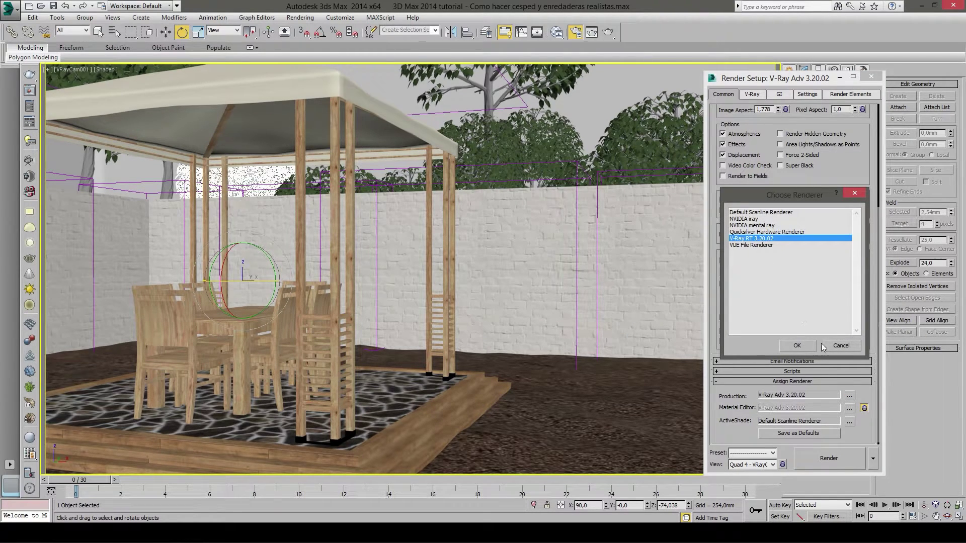
{"action": "left_click", "coordinate": [840, 346]}
{"action": "left_click", "coordinate": [802, 381]}
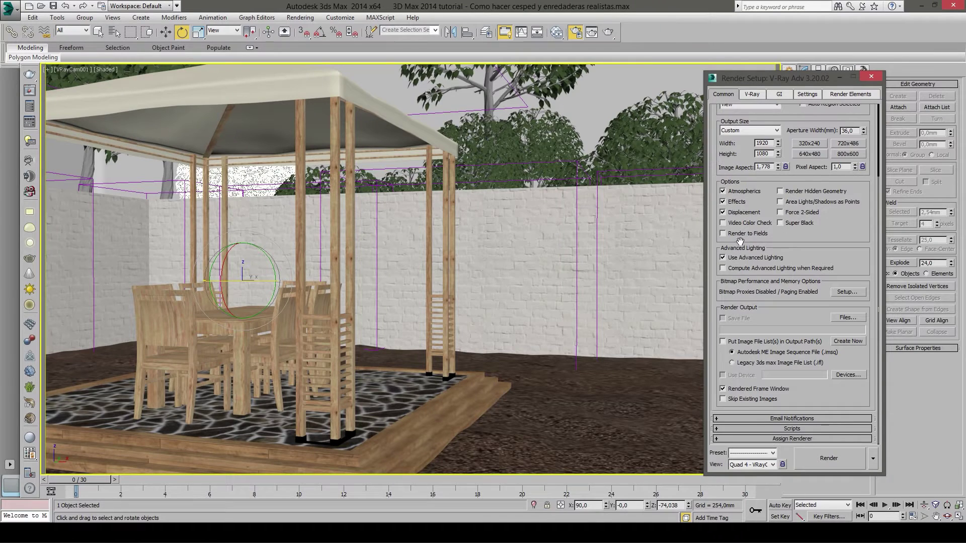
- Leave the 1920×1080 Common output unchanged and return to the V-Ray settings
{"action": "scroll", "coordinate": [750, 131], "scroll_direction": "up", "scroll_amount": 5}
{"action": "scroll", "coordinate": [750, 124], "scroll_direction": "up", "scroll_amount": 3}
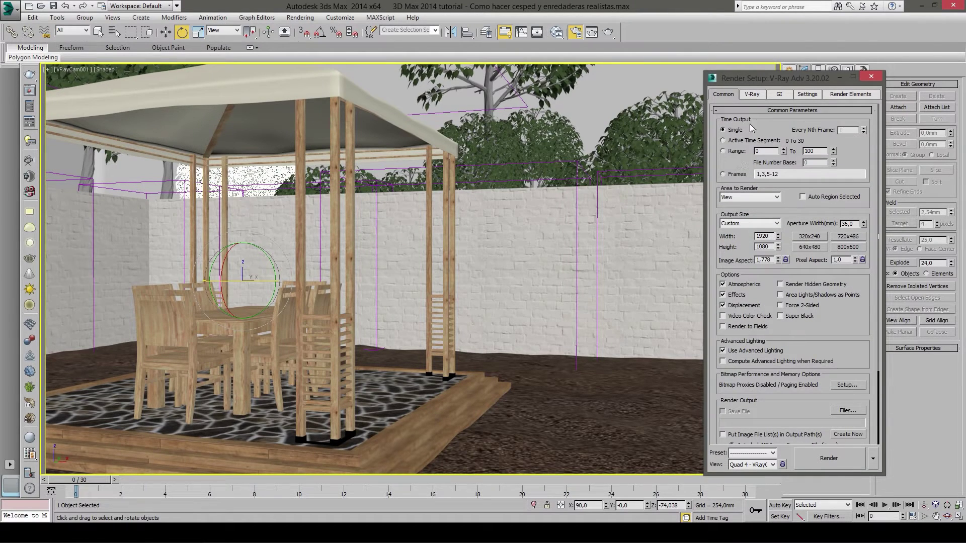
{"action": "left_click", "coordinate": [751, 110]}
{"action": "left_click", "coordinate": [752, 94]}
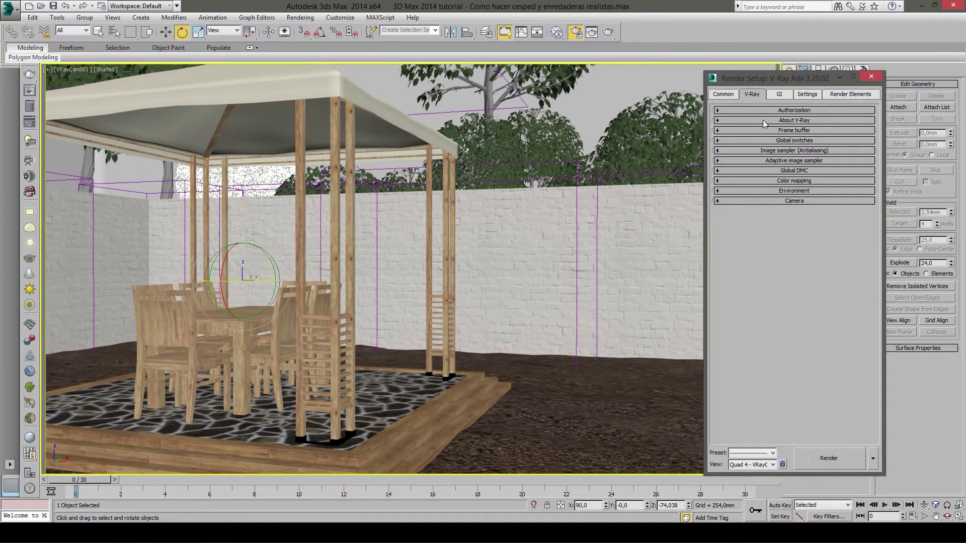
{"action": "left_click", "coordinate": [778, 141]}
- Keep the Area antialiasing filter and set the adaptive sampler to 1–2 subdivs
{"action": "left_click", "coordinate": [775, 150]}
{"action": "left_click", "coordinate": [801, 206]}
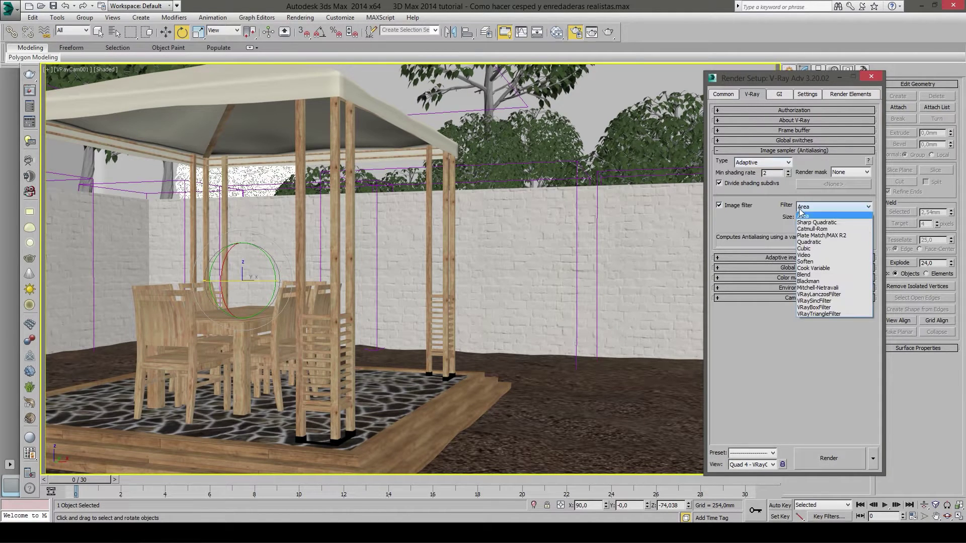
{"action": "left_click", "coordinate": [772, 217]}
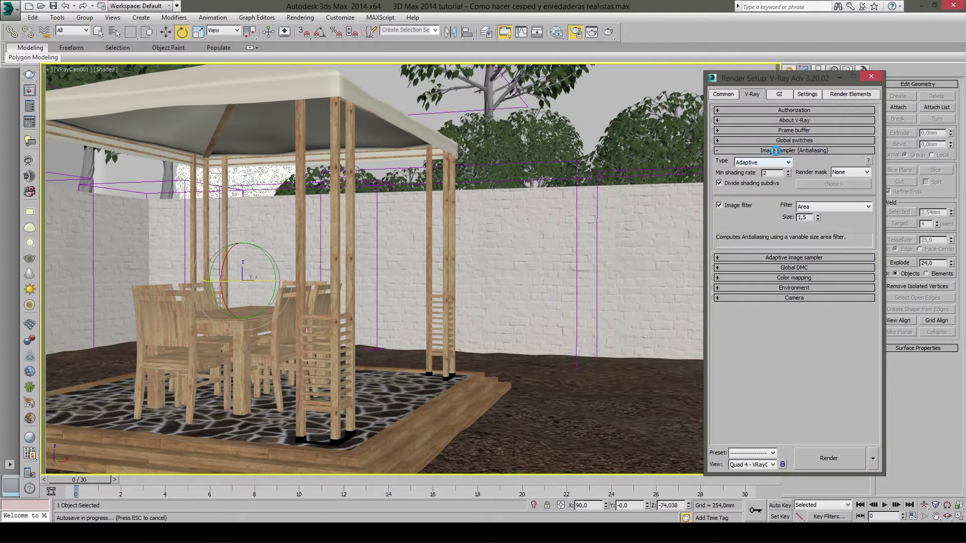
{"action": "left_click", "coordinate": [775, 151]}
{"action": "left_click", "coordinate": [778, 160]}
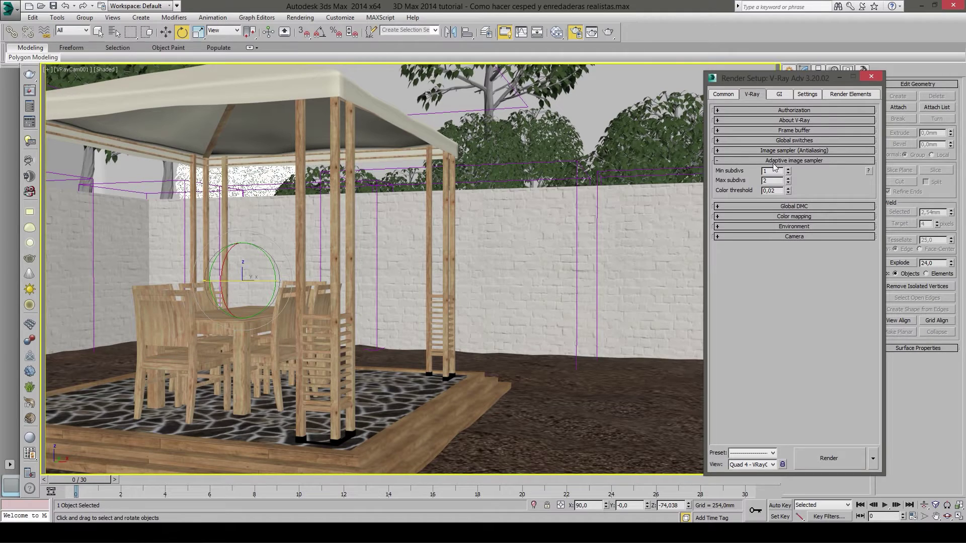
{"action": "left_click_drag", "start_coordinate": [772, 180], "coordinate": [748, 181]}
{"action": "left_click", "coordinate": [764, 181]}
- Set Global DMC min samples to 8 and review the color mapping settings
{"action": "left_click", "coordinate": [752, 161]}
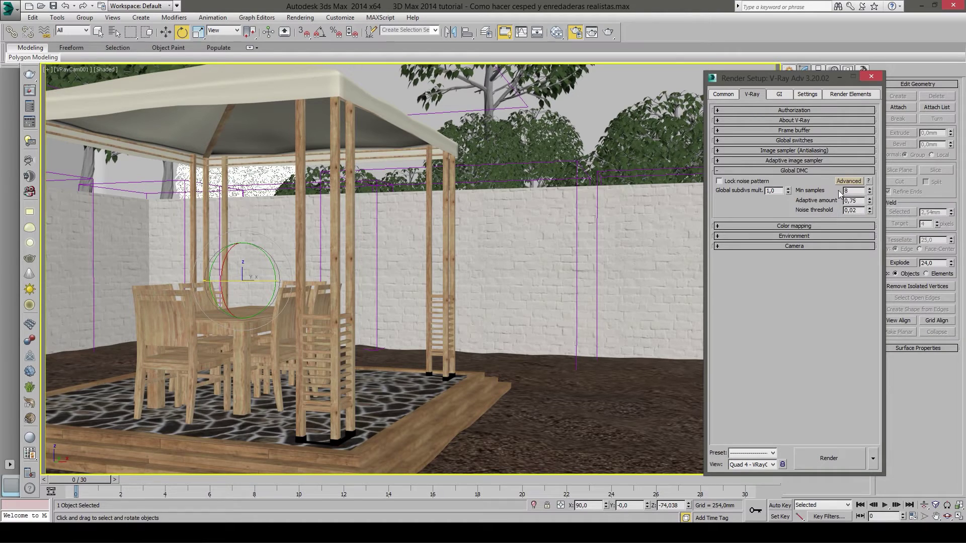
{"action": "key", "text": "Return"}
{"action": "left_click", "coordinate": [819, 171]}
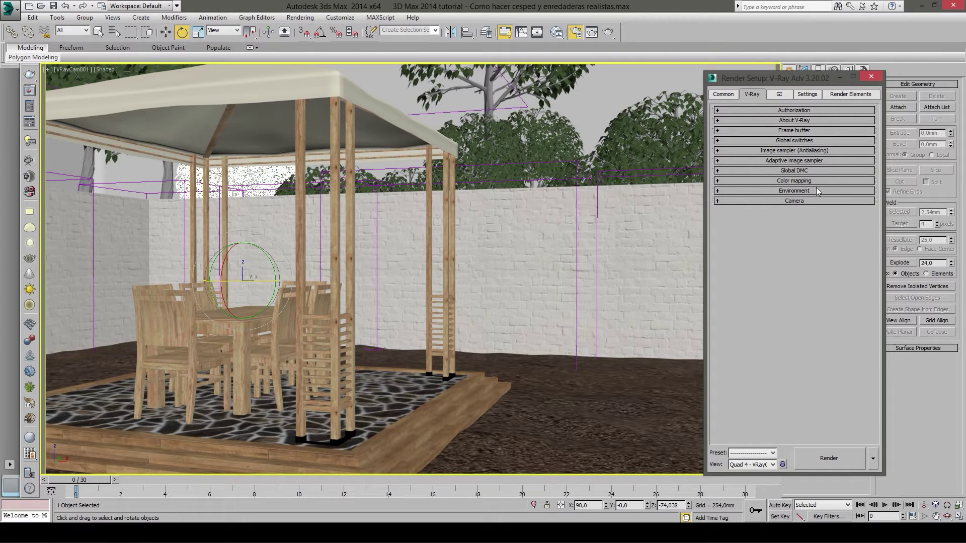
{"action": "left_click", "coordinate": [816, 182]}
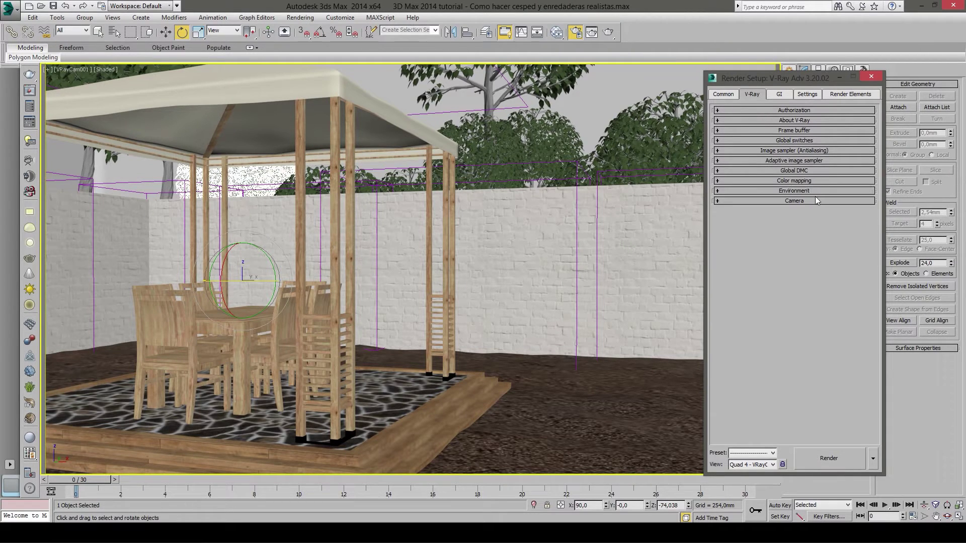
- Enable GI with irradiance map on Very low, 20 subdivs and 10 interpolation samples
{"action": "left_click", "coordinate": [780, 95]}
{"action": "left_click", "coordinate": [775, 111]}
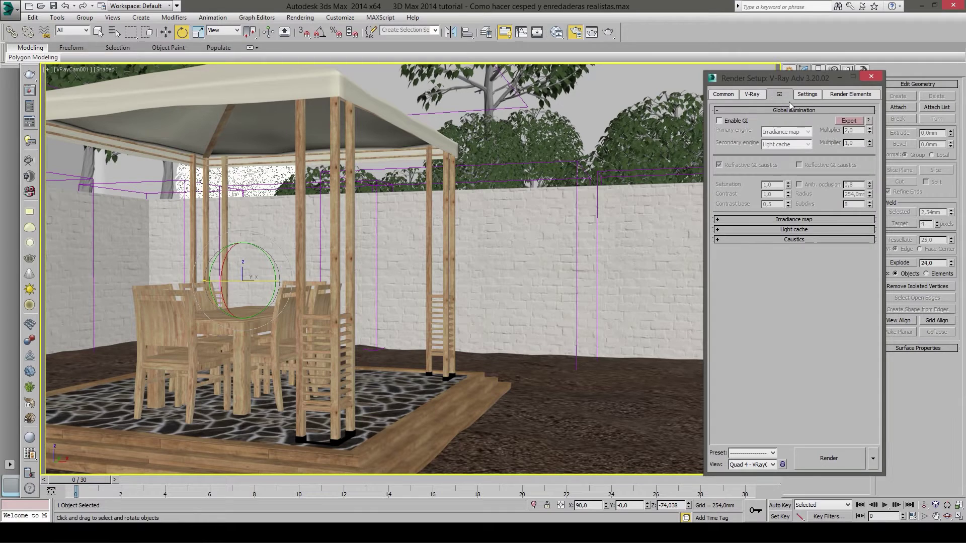
{"action": "left_click", "coordinate": [732, 119]}
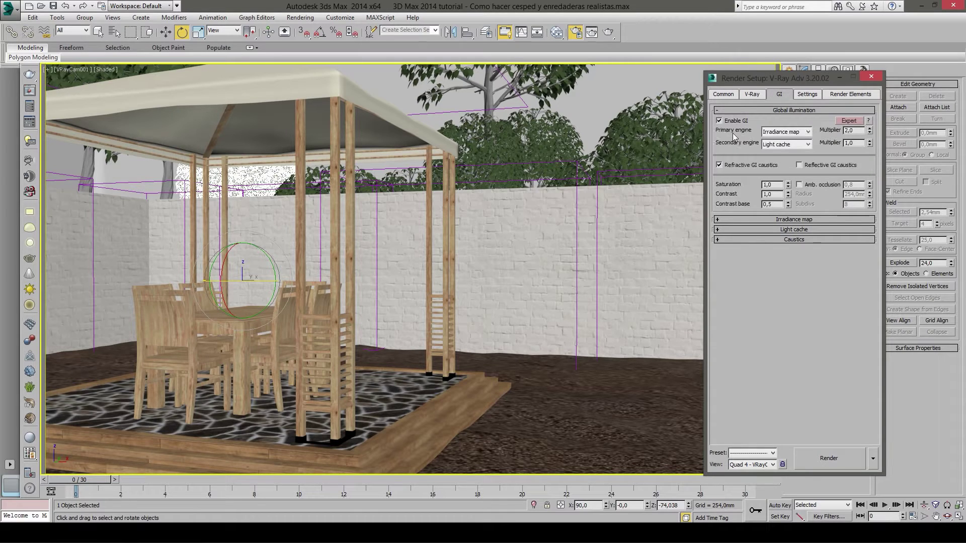
{"action": "left_click", "coordinate": [789, 220]}
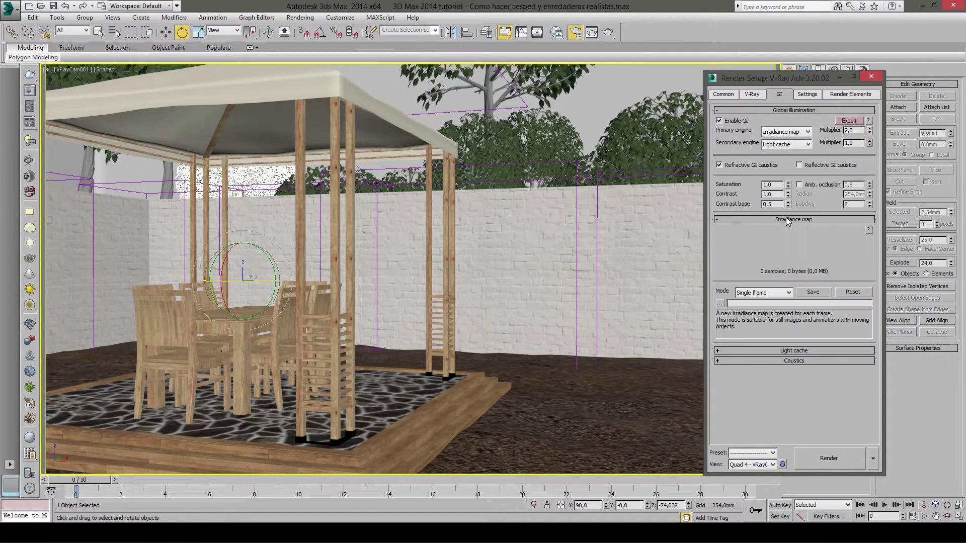
{"action": "left_click", "coordinate": [789, 231]}
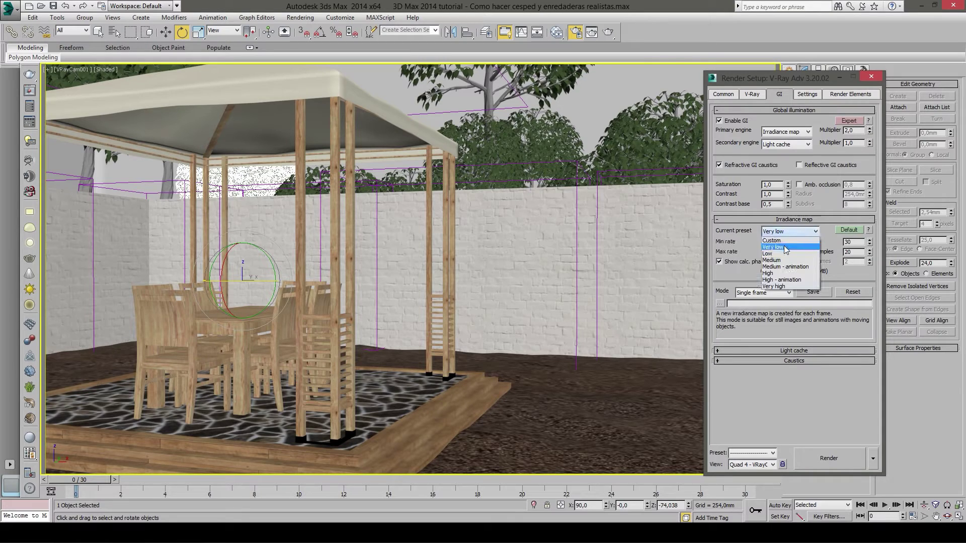
{"action": "left_click", "coordinate": [786, 247]}
{"action": "double_click", "coordinate": [848, 242]}
{"action": "double_click", "coordinate": [847, 253]}
{"action": "type", "text": "1"}
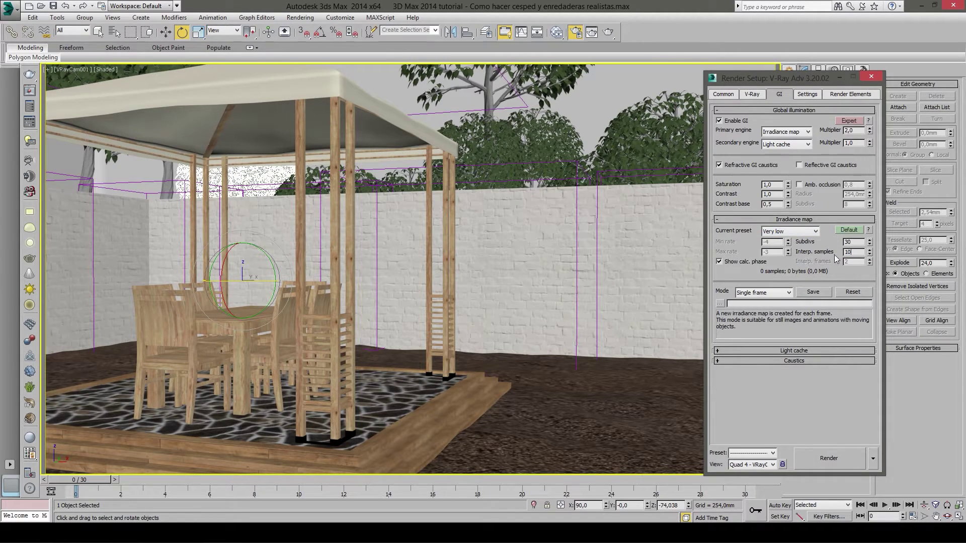
{"action": "left_click", "coordinate": [849, 242]}
{"action": "type", "text": "20"}
- Check that the output width remains 1920 in the Common parameters
{"action": "left_click", "coordinate": [723, 95]}
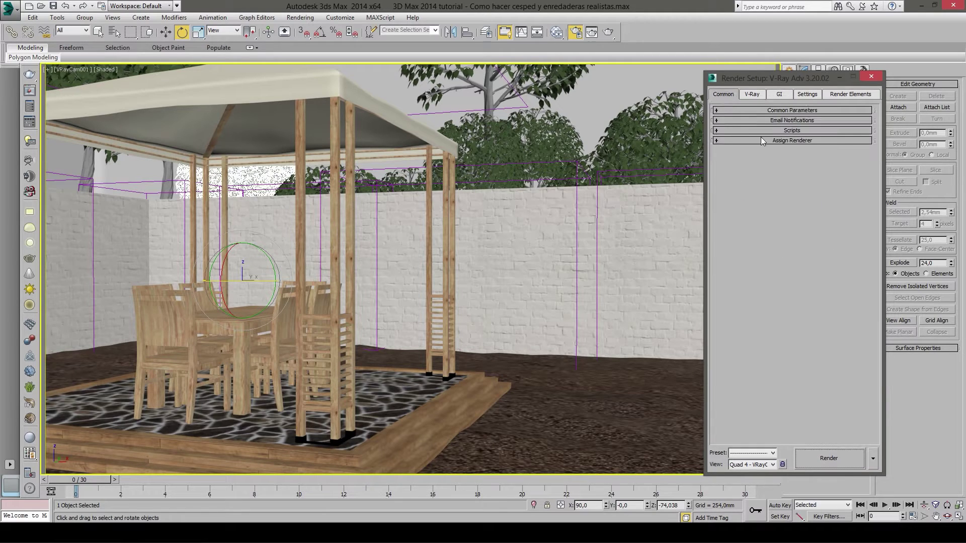
{"action": "left_click", "coordinate": [773, 111]}
{"action": "double_click", "coordinate": [763, 233]}
{"action": "left_click", "coordinate": [753, 240]}
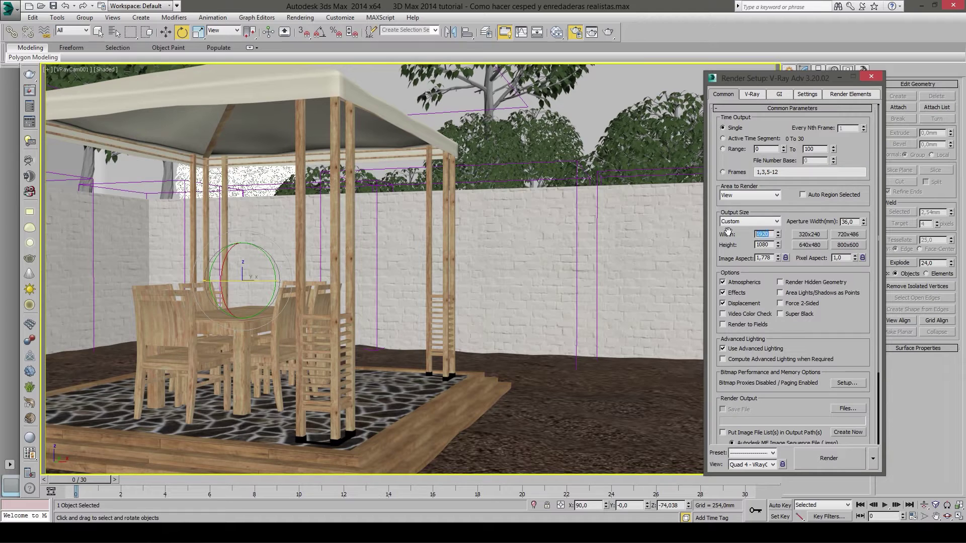
{"action": "left_click", "coordinate": [755, 108]}
- Collapse the GI rollouts and reduce light cache subdivs from 400 to 40
{"action": "left_click", "coordinate": [782, 95]}
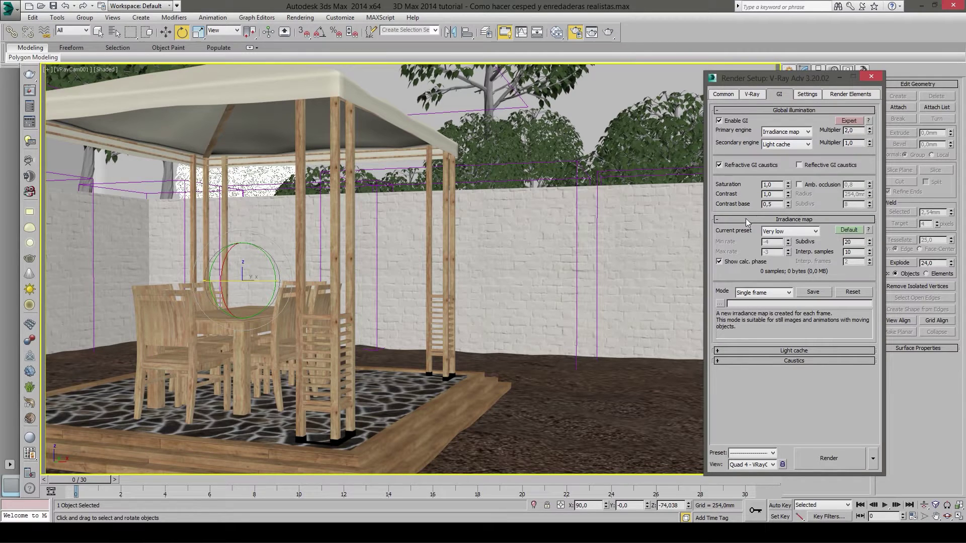
{"action": "left_click", "coordinate": [749, 110]}
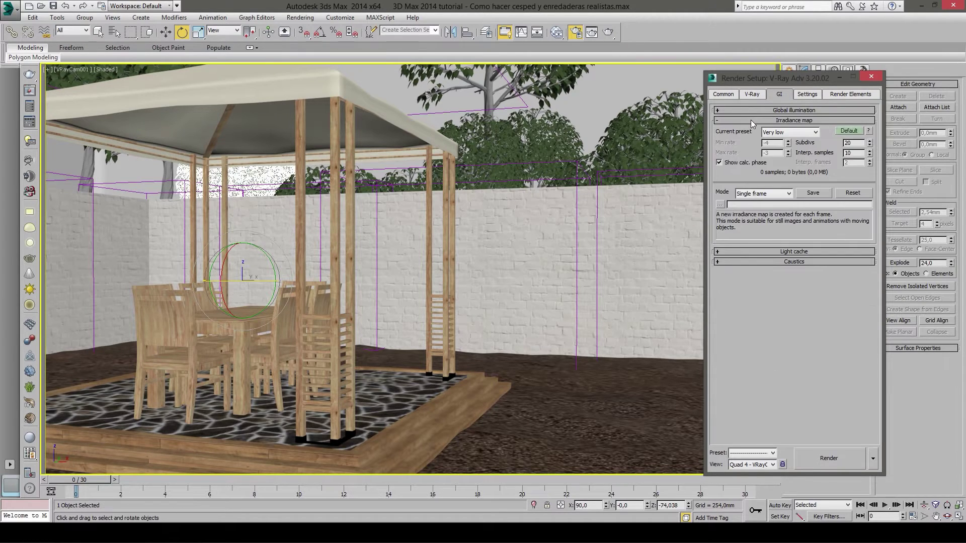
{"action": "left_click", "coordinate": [752, 120]}
{"action": "left_click", "coordinate": [754, 131]}
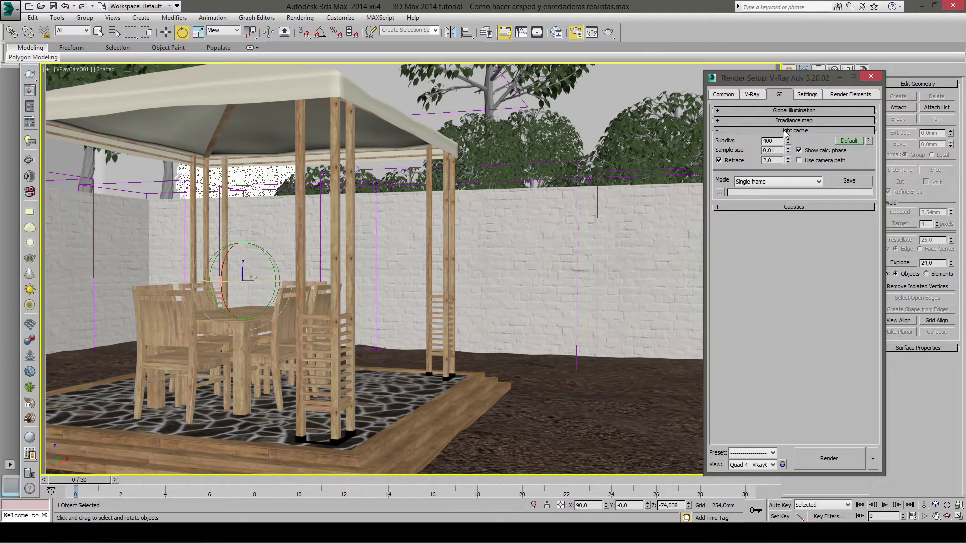
{"action": "key", "text": "BackSpace"}
{"action": "left_click", "coordinate": [804, 94]}
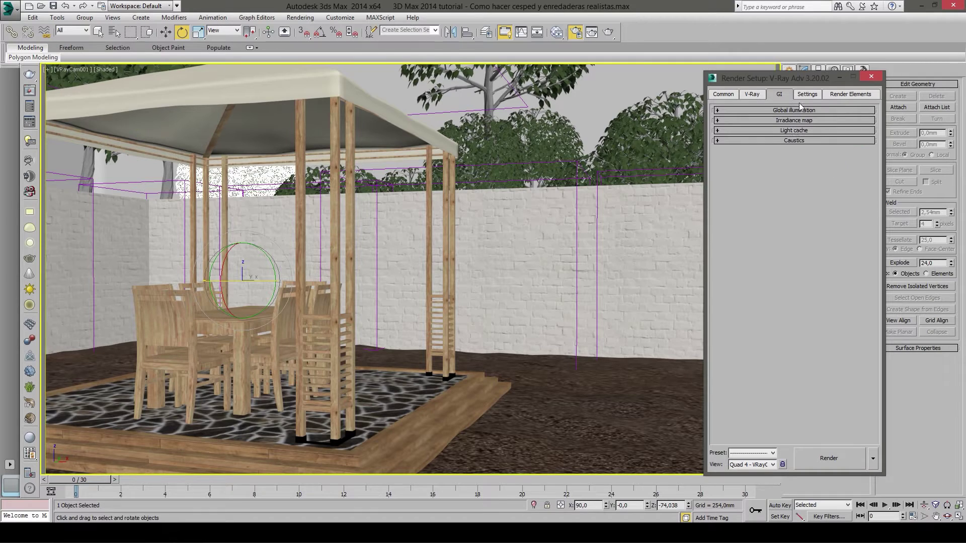
- Raise the V-Ray System dynamic memory limit from 4000 to 10000 MB
{"action": "left_click", "coordinate": [799, 111]}
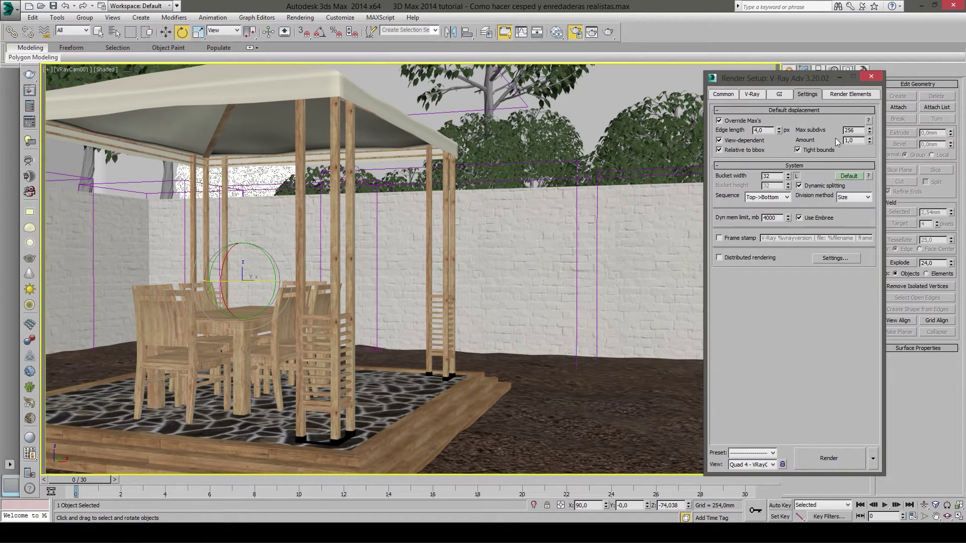
{"action": "left_click", "coordinate": [815, 109]}
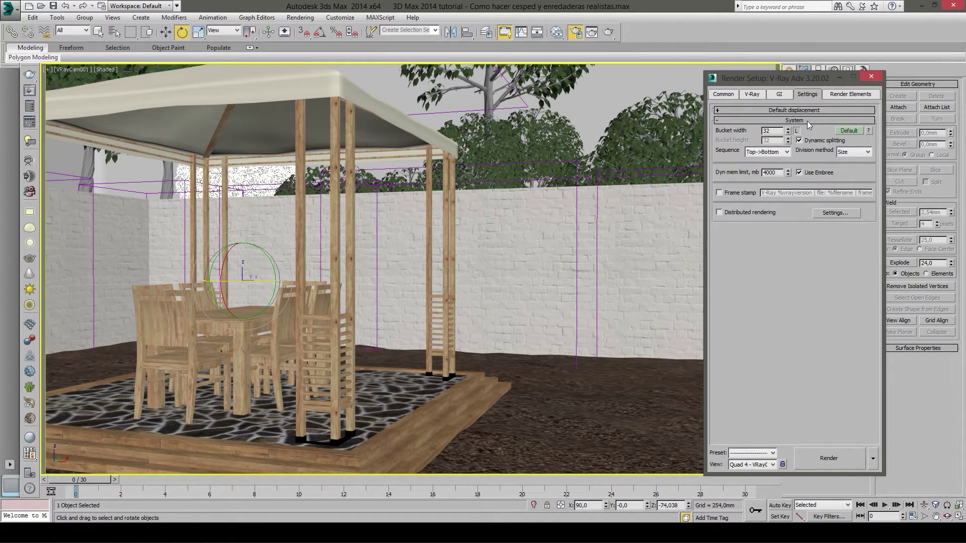
{"action": "left_click", "coordinate": [807, 120]}
{"action": "left_click", "coordinate": [815, 119]}
{"action": "double_click", "coordinate": [770, 172]}
{"action": "type", "text": "10000"}
{"action": "key", "text": "Return"}
{"action": "left_click", "coordinate": [740, 170]}
{"action": "key", "text": "Return"}
{"action": "left_click", "coordinate": [740, 173]}
{"action": "left_click", "coordinate": [790, 121]}
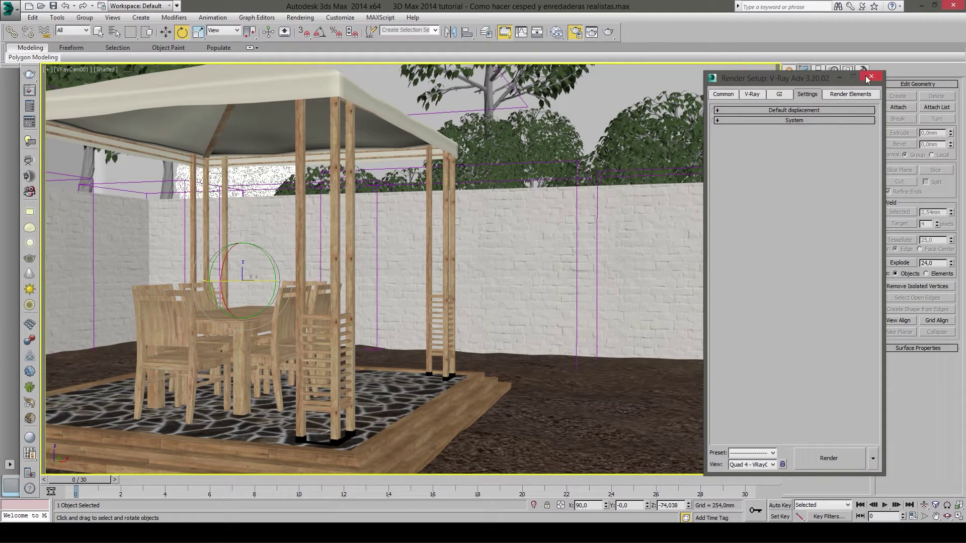
{"action": "left_click_drag", "start_coordinate": [819, 77], "coordinate": [711, 73]}
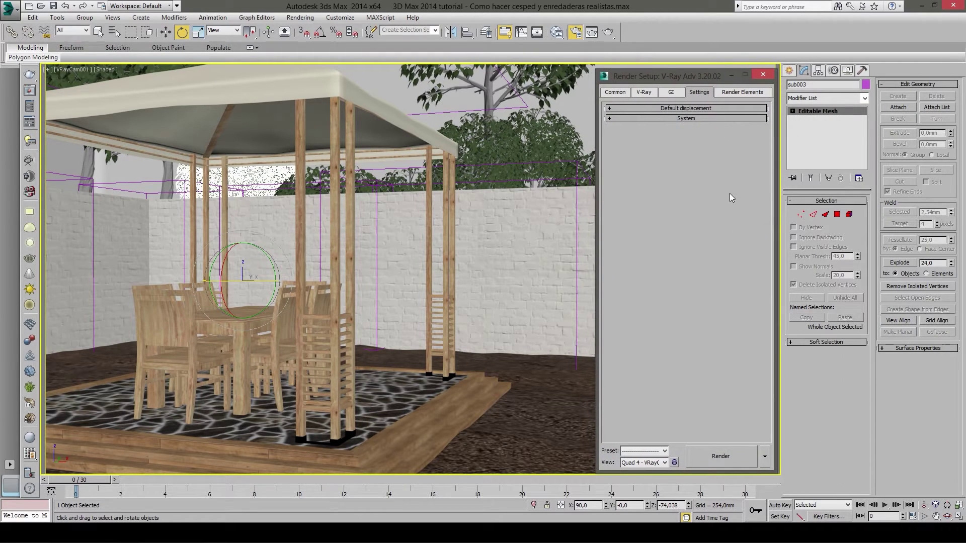
- Render the camera view in V-Ray, zoom in to inspect the grass and ivy wall, then close the frame buffer
{"action": "left_click", "coordinate": [722, 453]}
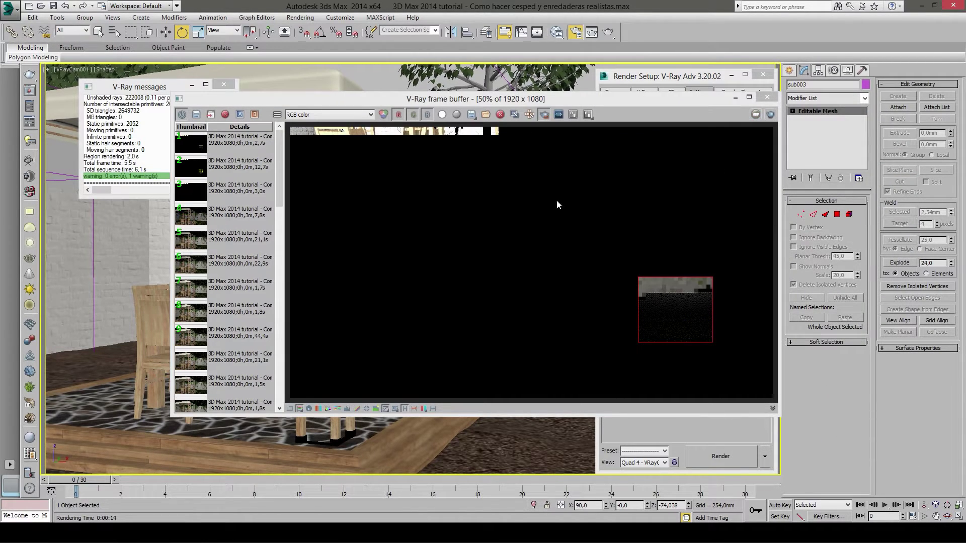
{"action": "left_click", "coordinate": [772, 114]}
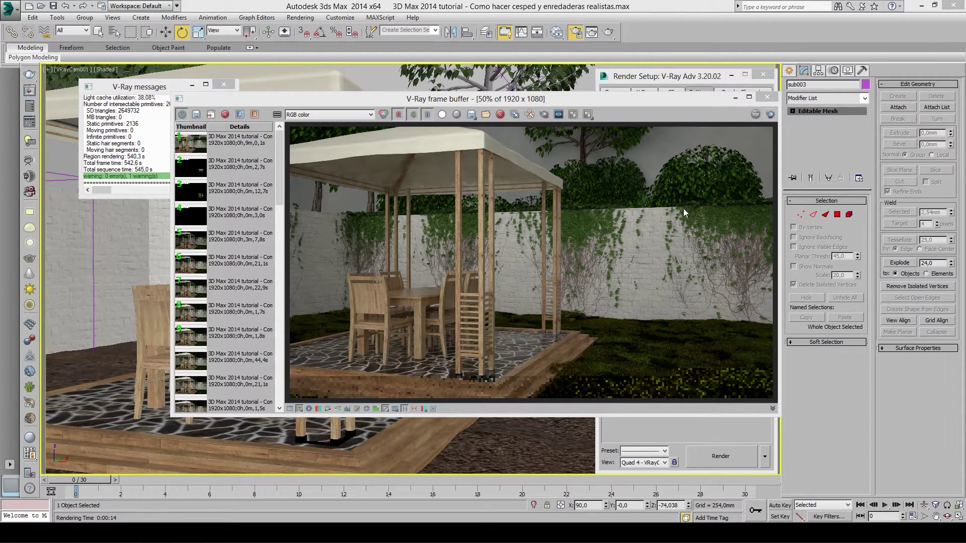
{"action": "scroll", "coordinate": [701, 363], "scroll_direction": "up", "scroll_amount": 1}
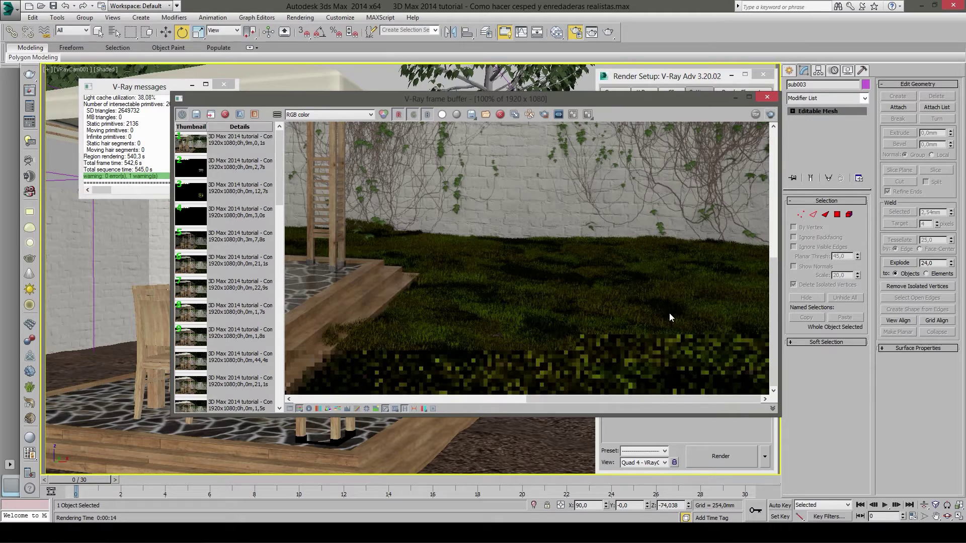
{"action": "scroll", "coordinate": [670, 313], "scroll_direction": "up", "scroll_amount": 1}
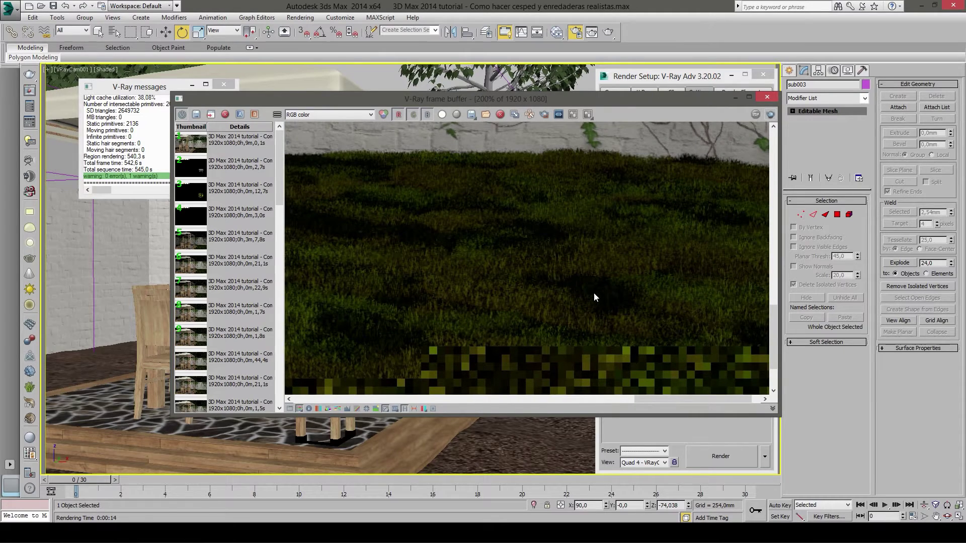
{"action": "scroll", "coordinate": [589, 294], "scroll_direction": "down", "scroll_amount": 1}
{"action": "scroll", "coordinate": [576, 318], "scroll_direction": "down", "scroll_amount": 1}
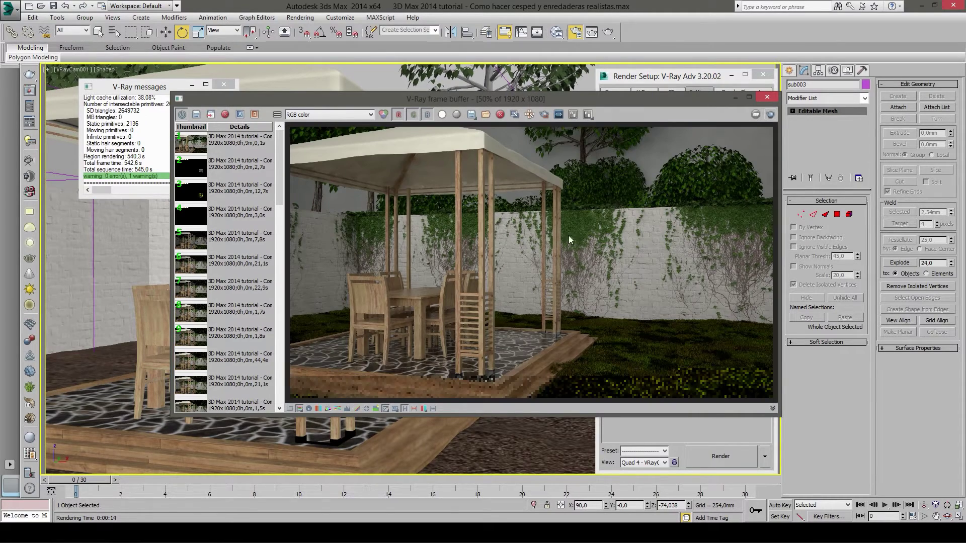
{"action": "scroll", "coordinate": [629, 367], "scroll_direction": "up", "scroll_amount": 2}
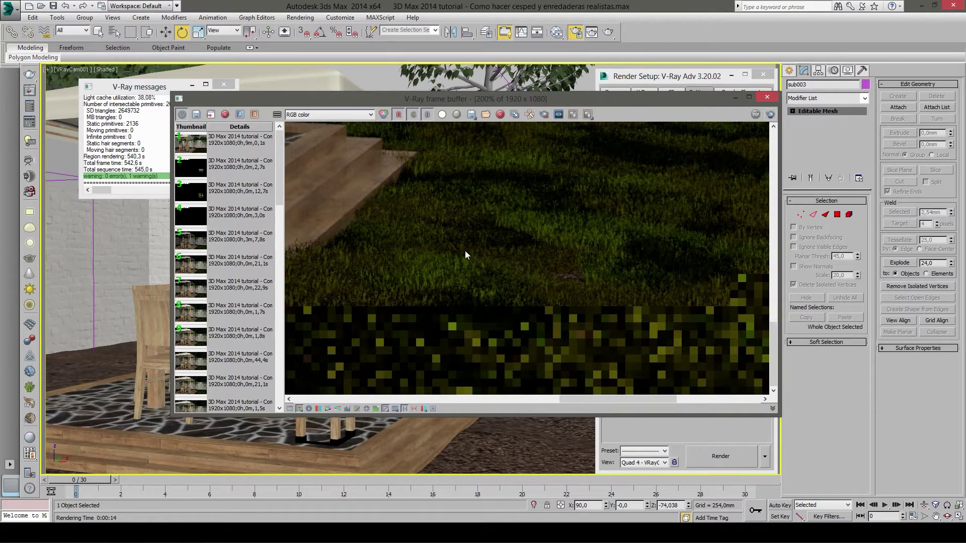
{"action": "middle_click_drag", "start_coordinate": [536, 259], "coordinate": [469, 303]}
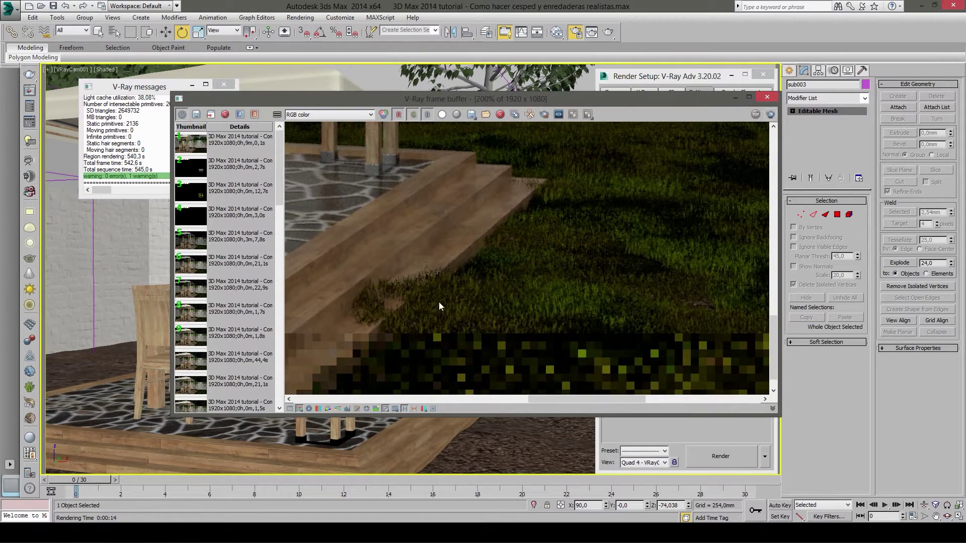
{"action": "scroll", "coordinate": [607, 255], "scroll_direction": "down", "scroll_amount": 1}
{"action": "mouse_move", "coordinate": [612, 285]}
{"action": "middle_mouse_down"}
{"action": "mouse_move", "coordinate": [582, 187]}
{"action": "mouse_move", "coordinate": [569, 252]}
{"action": "middle_mouse_up"}
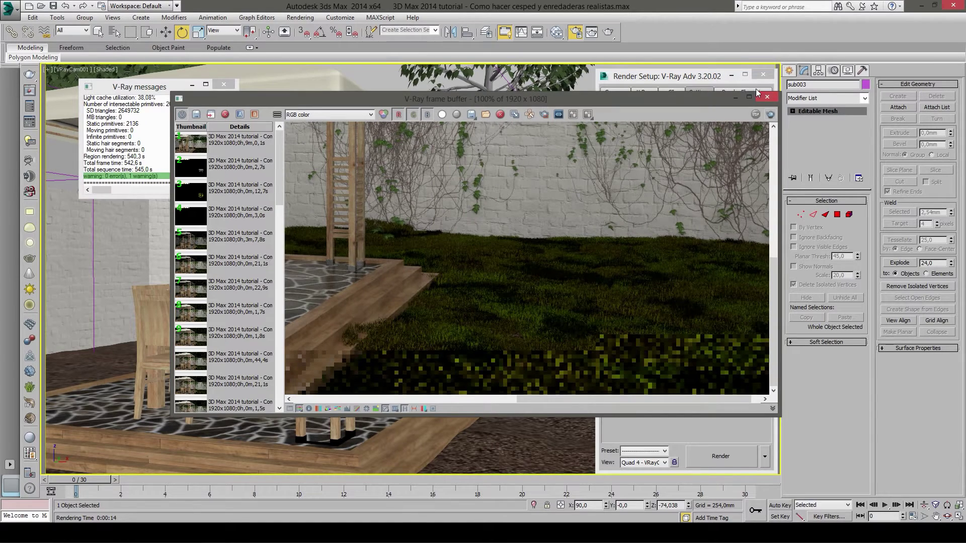
{"action": "left_click", "coordinate": [766, 97]}
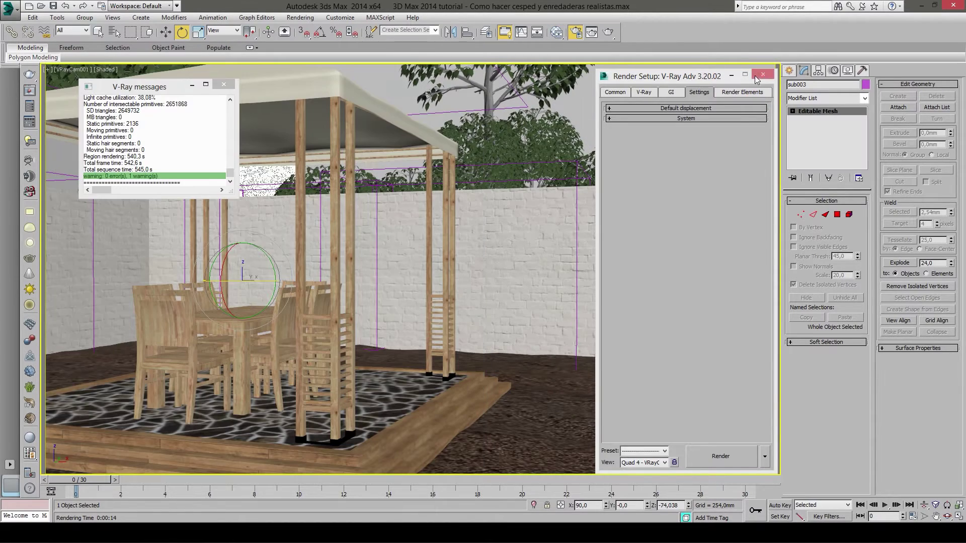
- Close Render Setup, open the Slate Material Editor and bring the map nodes into view
{"action": "left_click", "coordinate": [756, 79]}
{"action": "left_click", "coordinate": [555, 33]}
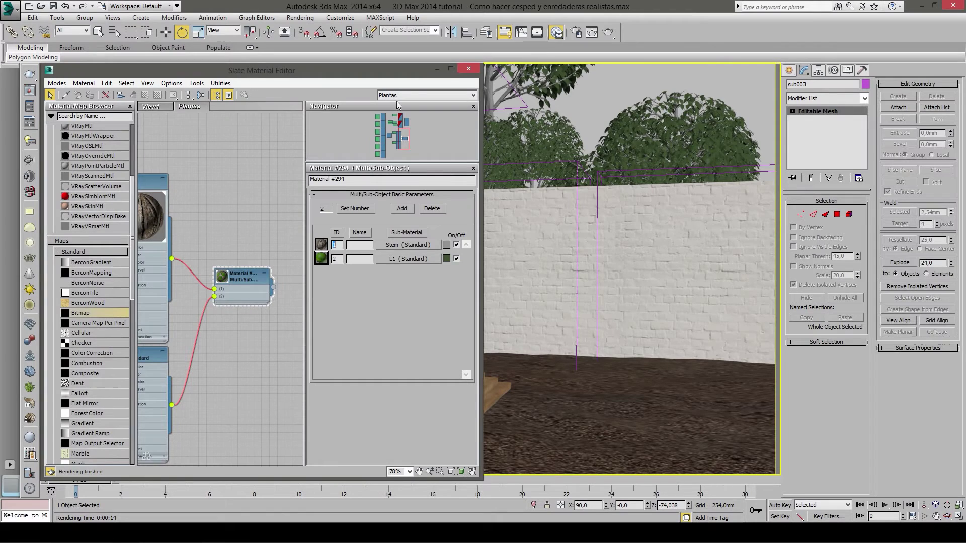
{"action": "mouse_move", "coordinate": [252, 278]}
{"action": "middle_mouse_down"}
{"action": "mouse_move", "coordinate": [290, 275]}
{"action": "mouse_move", "coordinate": [243, 302]}
{"action": "mouse_move", "coordinate": [231, 327]}
{"action": "mouse_move", "coordinate": [243, 193]}
{"action": "middle_mouse_up"}
{"action": "scroll", "coordinate": [213, 299], "scroll_direction": "up", "scroll_amount": 2}
{"action": "scroll", "coordinate": [214, 299], "scroll_direction": "up", "scroll_amount": 2}
{"action": "scroll", "coordinate": [213, 299], "scroll_direction": "up", "scroll_amount": 1}
- Rearrange the grass bitmap nodes and copy the top map node to create Map #60
{"action": "double_click", "coordinate": [208, 290]}
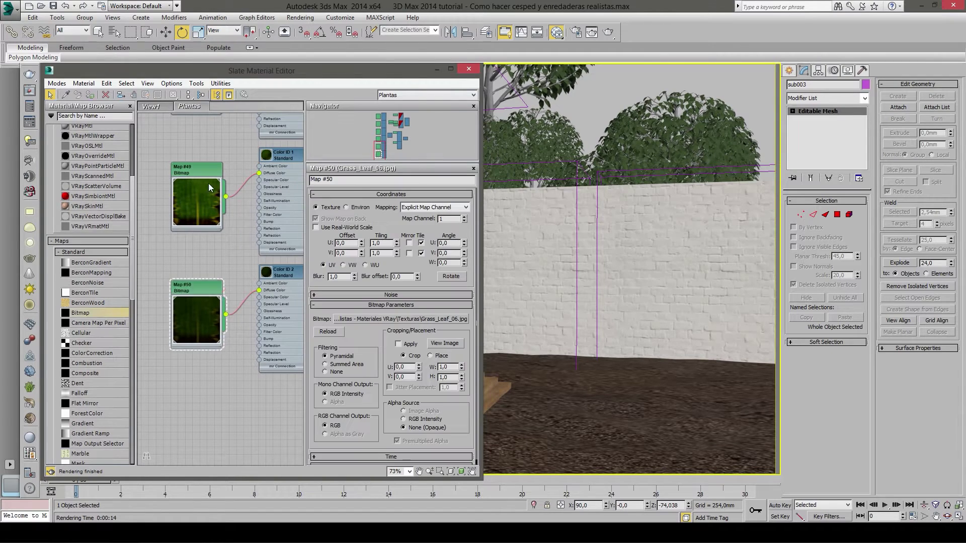
{"action": "left_click_drag", "start_coordinate": [196, 170], "coordinate": [189, 265]}
{"action": "left_click", "coordinate": [195, 245]}
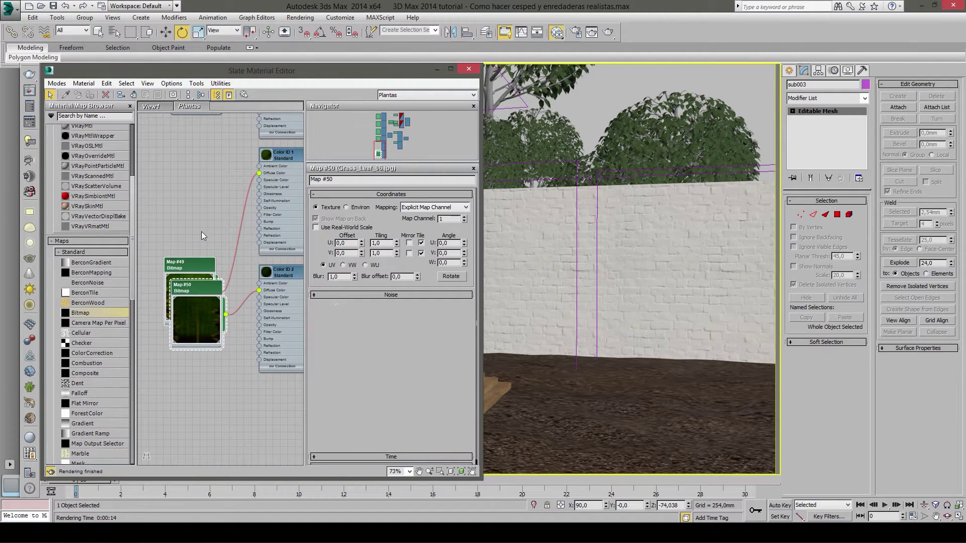
{"action": "scroll", "coordinate": [201, 232], "scroll_direction": "down", "scroll_amount": 4}
{"action": "mouse_move", "coordinate": [204, 224]}
{"action": "middle_mouse_down"}
{"action": "mouse_move", "coordinate": [207, 361]}
{"action": "mouse_move", "coordinate": [203, 345]}
{"action": "middle_mouse_up"}
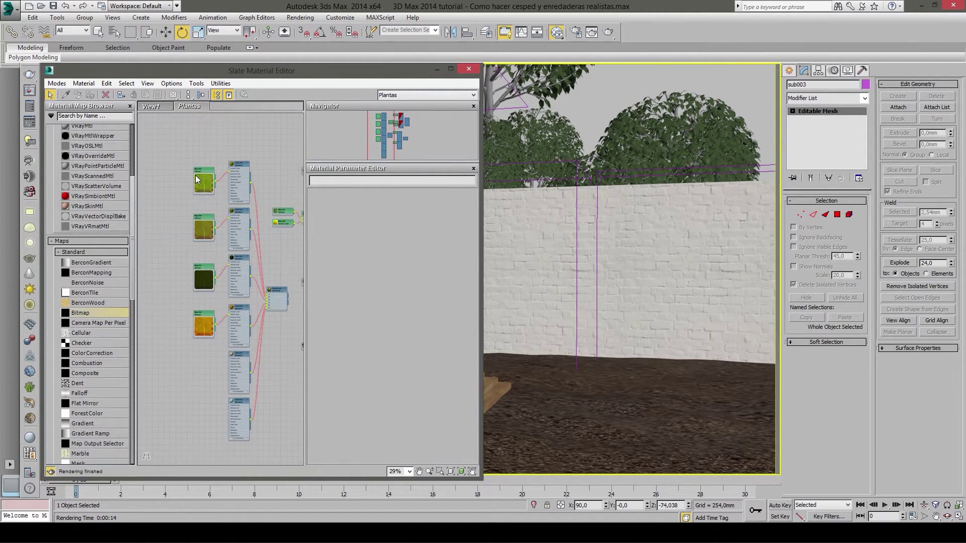
{"action": "left_click_drag", "start_coordinate": [207, 174], "coordinate": [206, 358], "text": "shift"}
{"action": "scroll", "coordinate": [196, 246], "scroll_direction": "up", "scroll_amount": 3}
{"action": "left_click_drag", "start_coordinate": [184, 207], "coordinate": [186, 290], "text": "shift"}
{"action": "scroll", "coordinate": [187, 290], "scroll_direction": "up", "scroll_amount": 3}
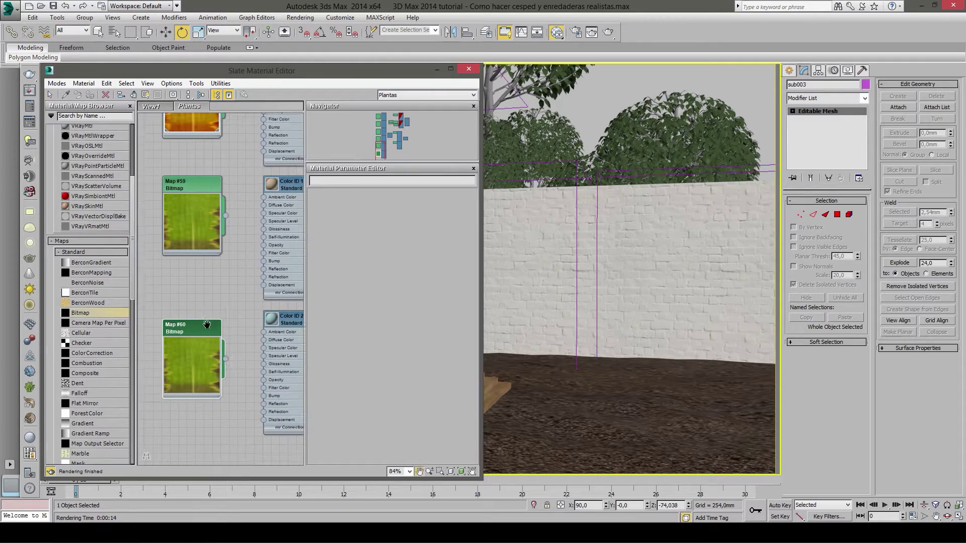
- Set Map #59's Output RGB Level to 0.4
{"action": "double_click", "coordinate": [196, 190]}
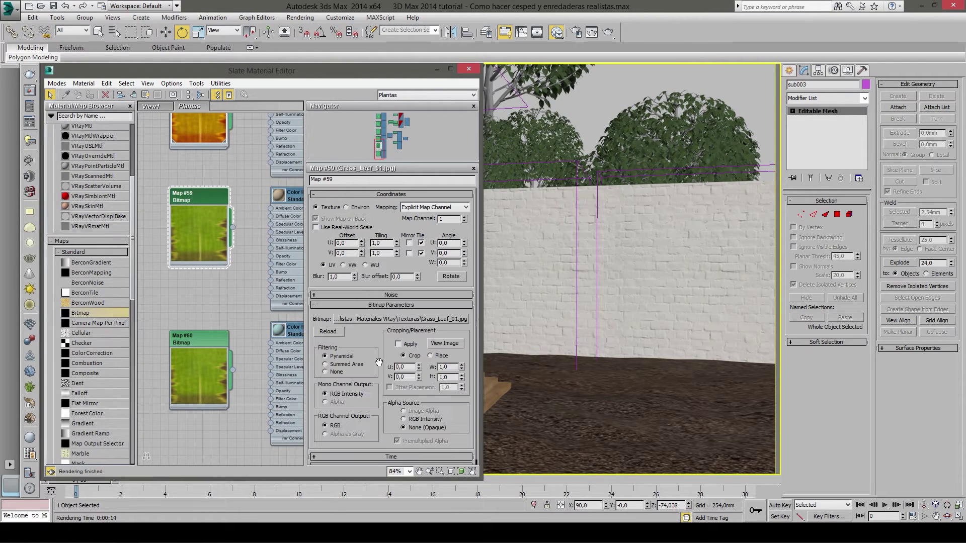
{"action": "scroll", "coordinate": [383, 458], "scroll_direction": "down", "scroll_amount": 5}
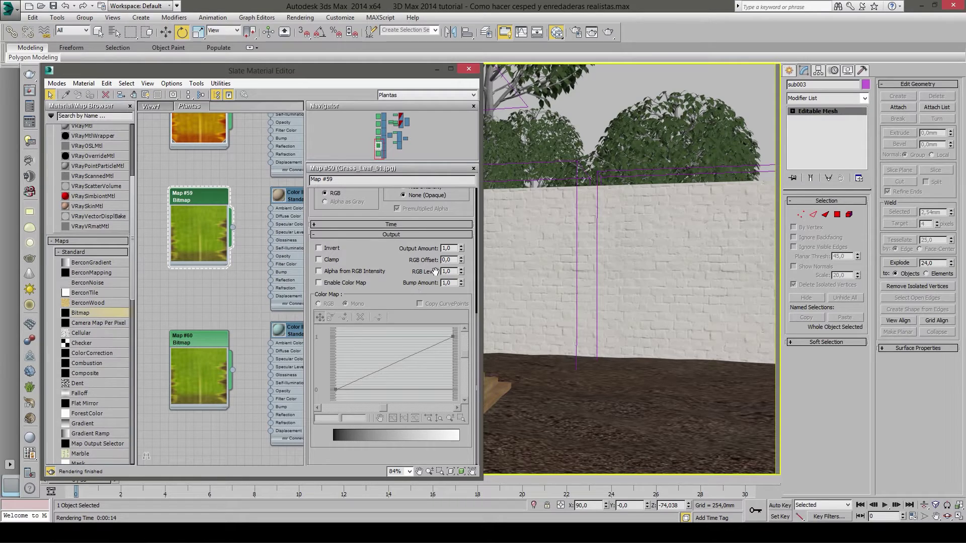
{"action": "type", "text": "0,7"}
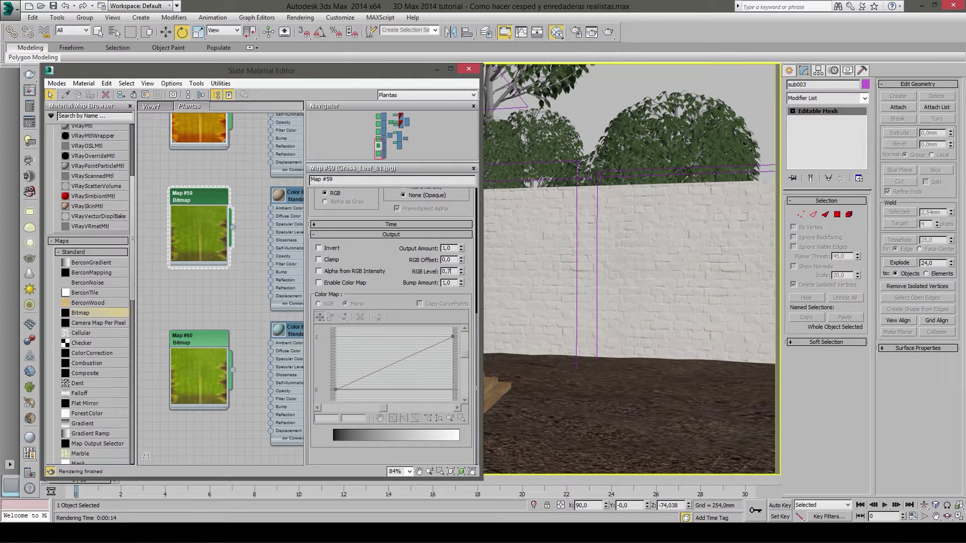
{"action": "key", "text": "Return"}
{"action": "type", "text": "4"}
{"action": "key", "text": "Return"}
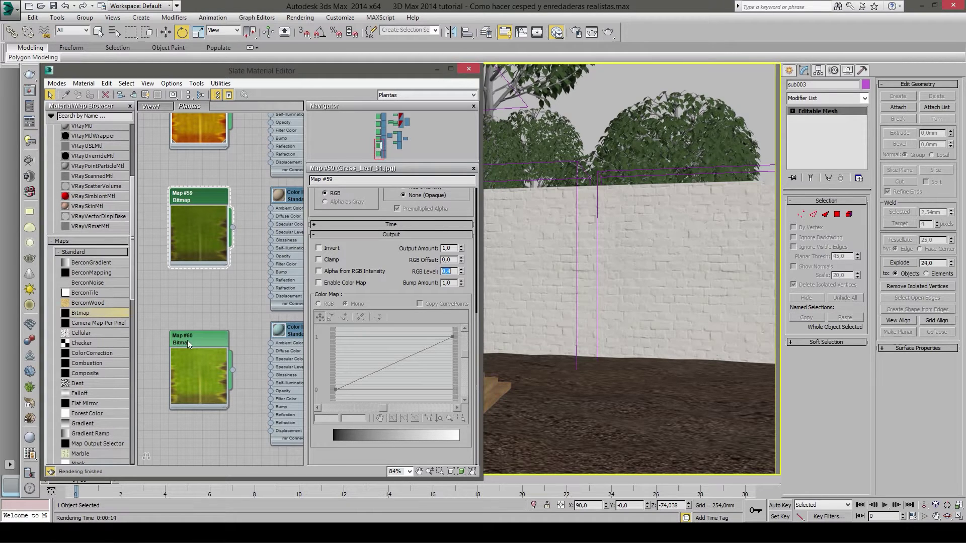
- Set Map #60's Output RGB Level to 0.8 and close the material editor
{"action": "double_click", "coordinate": [226, 338]}
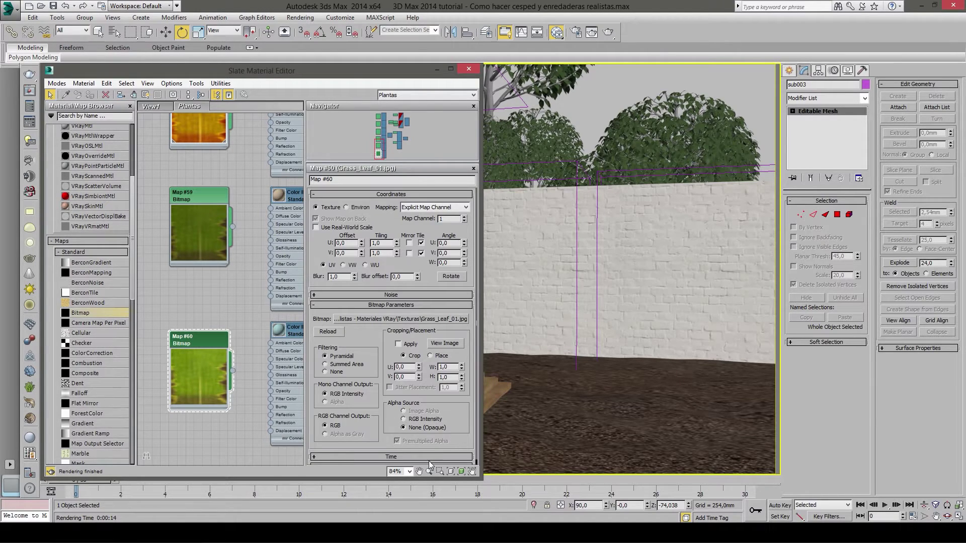
{"action": "scroll", "coordinate": [433, 400], "scroll_direction": "down", "scroll_amount": 5}
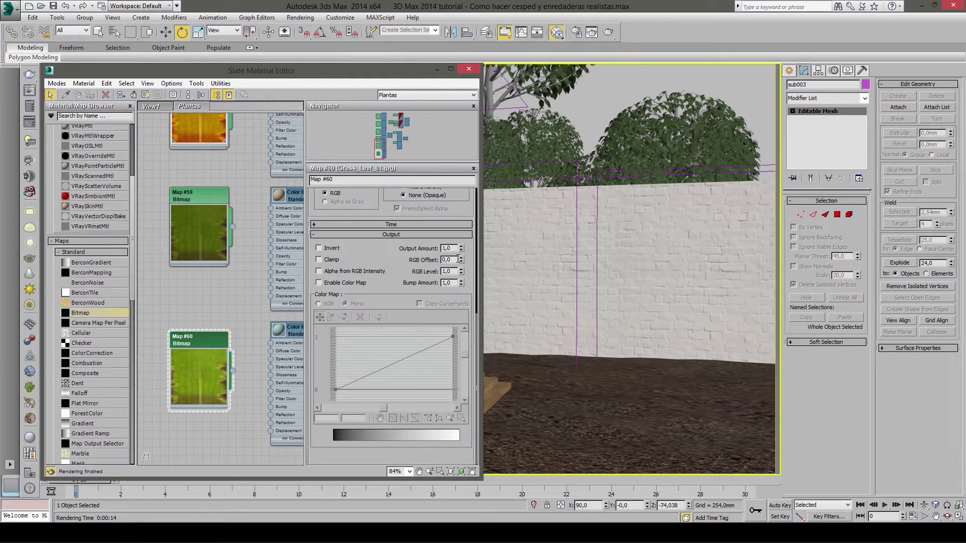
{"action": "double_click", "coordinate": [446, 272]}
{"action": "type", "text": "0,8"}
{"action": "key", "text": "Return"}
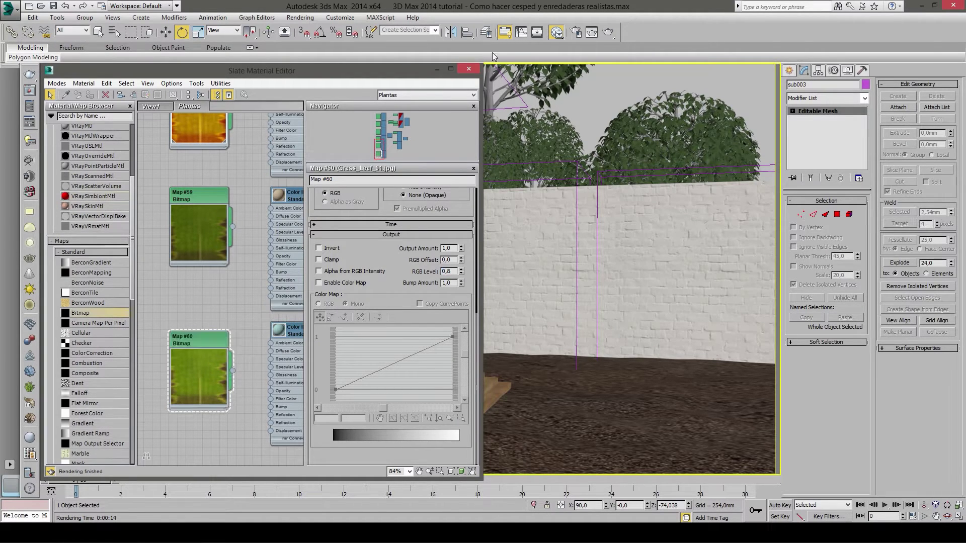
{"action": "left_click", "coordinate": [476, 71]}
{"action": "right_click", "coordinate": [439, 211]}
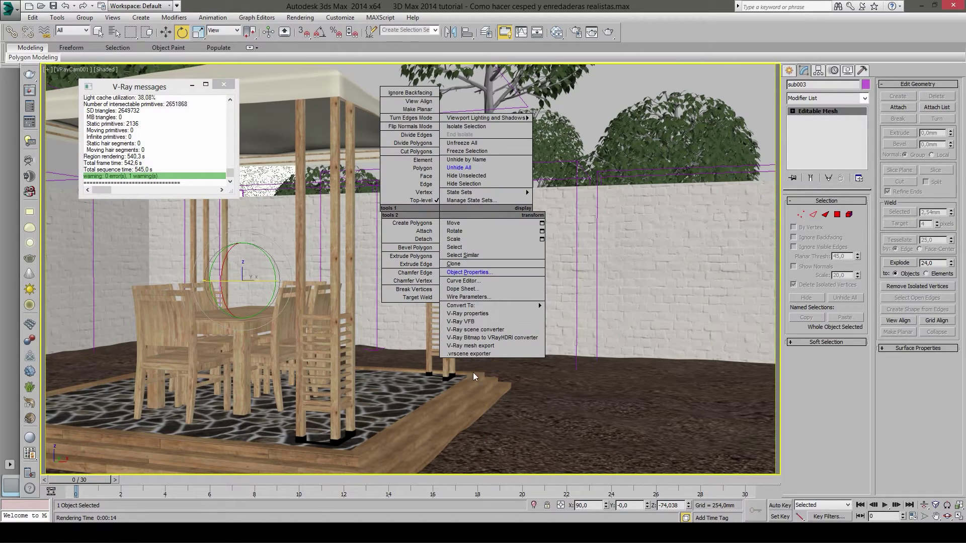
{"action": "left_click", "coordinate": [486, 321]}
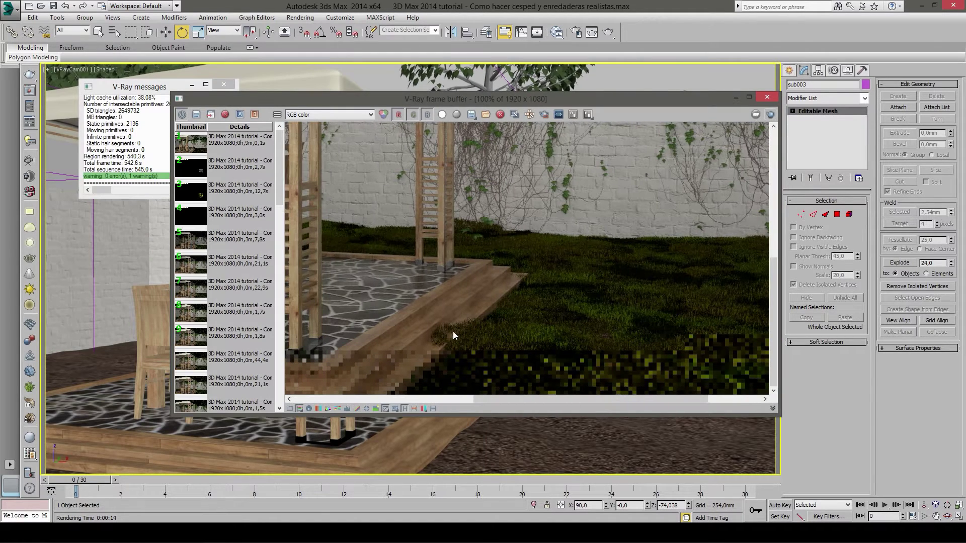
{"action": "scroll", "coordinate": [456, 331], "scroll_direction": "up", "scroll_amount": 2}
{"action": "scroll", "coordinate": [490, 277], "scroll_direction": "down", "scroll_amount": 1}
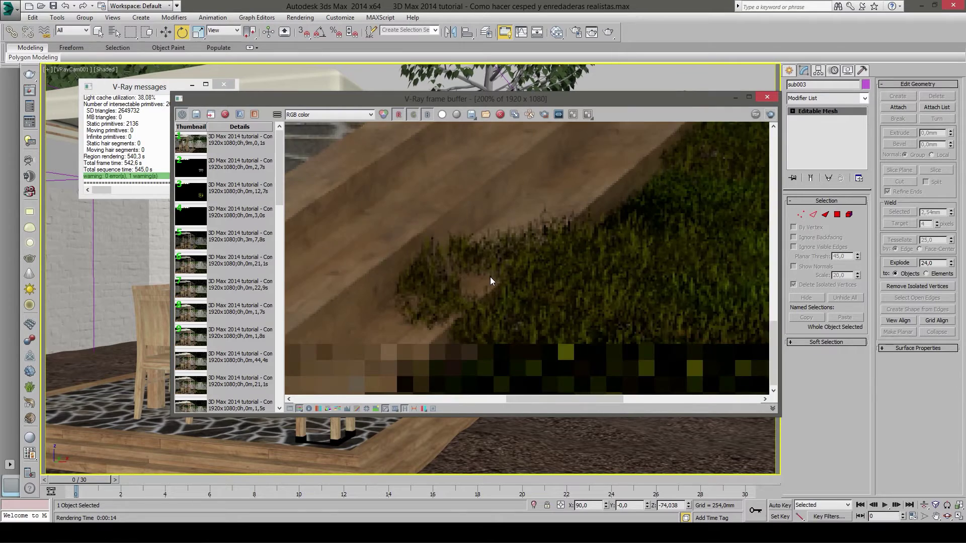
{"action": "left_click", "coordinate": [766, 97]}
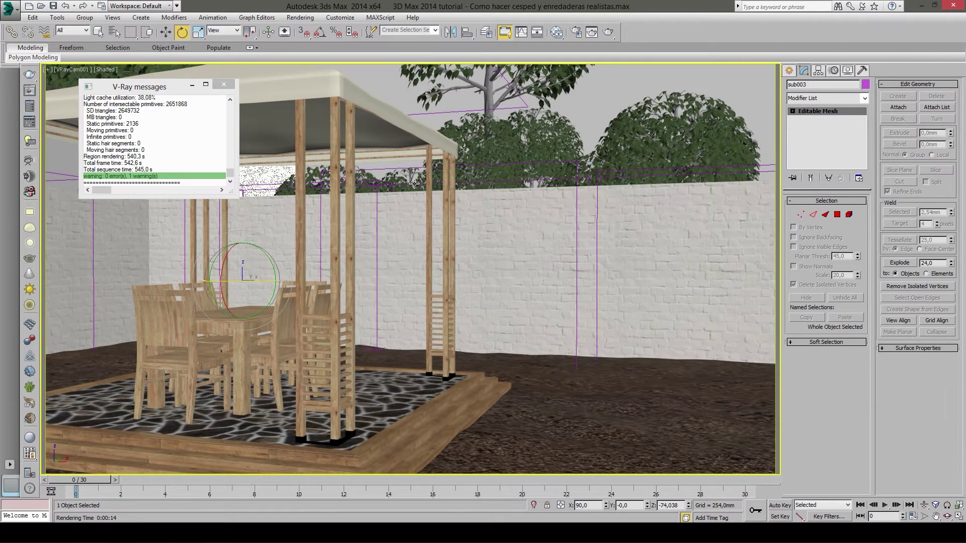
- Switch to Perspective view, select ground plane Plane003 and orbit to look down on the gazebo
{"action": "left_click", "coordinate": [503, 78]}
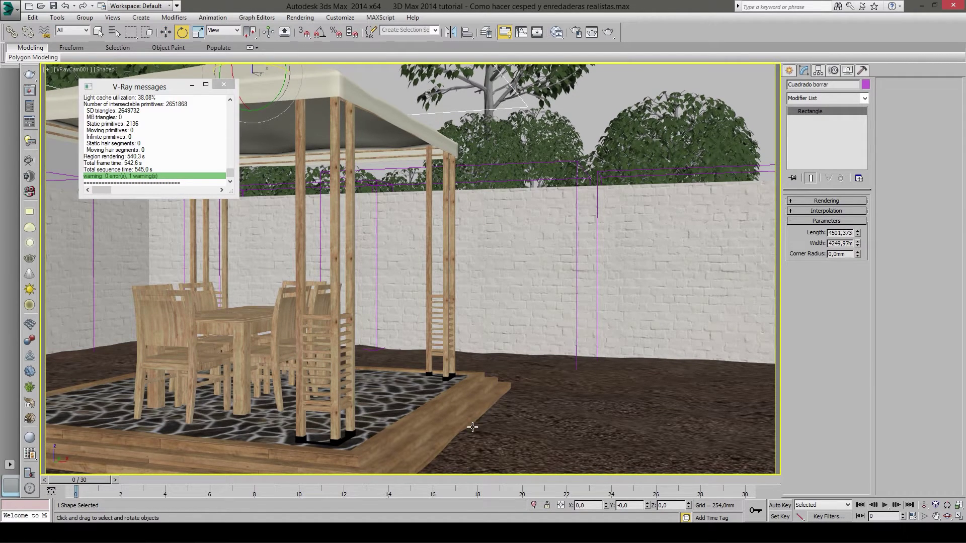
{"action": "key", "text": "p"}
{"action": "scroll", "coordinate": [574, 370], "scroll_direction": "up", "scroll_amount": 5}
{"action": "left_click", "coordinate": [682, 324]}
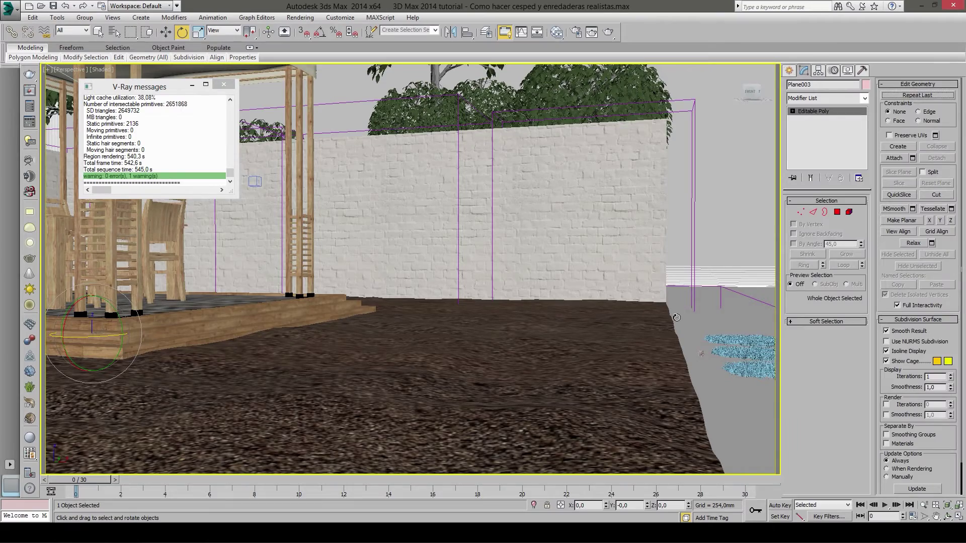
{"action": "middle_click_drag", "start_coordinate": [673, 314], "coordinate": [606, 285], "text": "alt"}
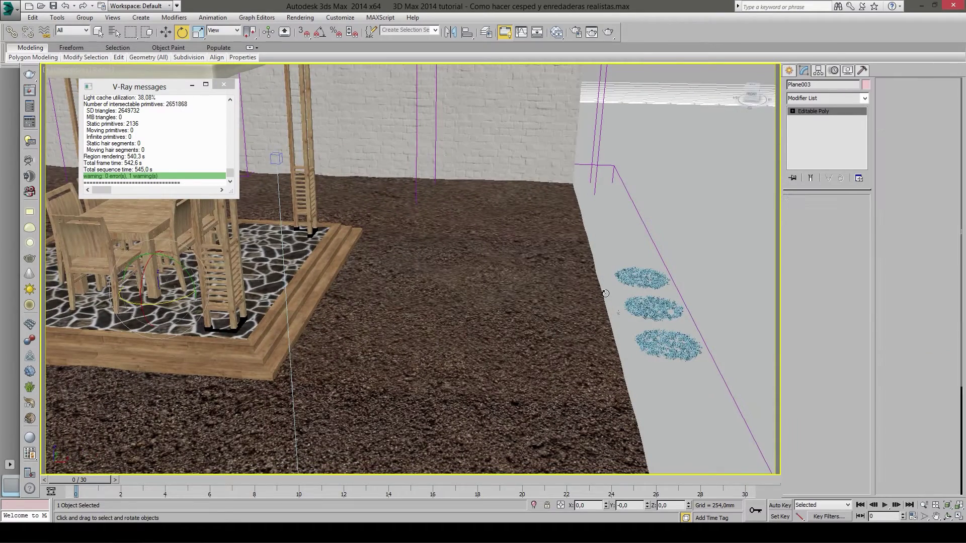
- Unhide all objects and select the Forest004 grass lawn
{"action": "key", "text": "w"}
{"action": "right_click", "coordinate": [647, 211]}
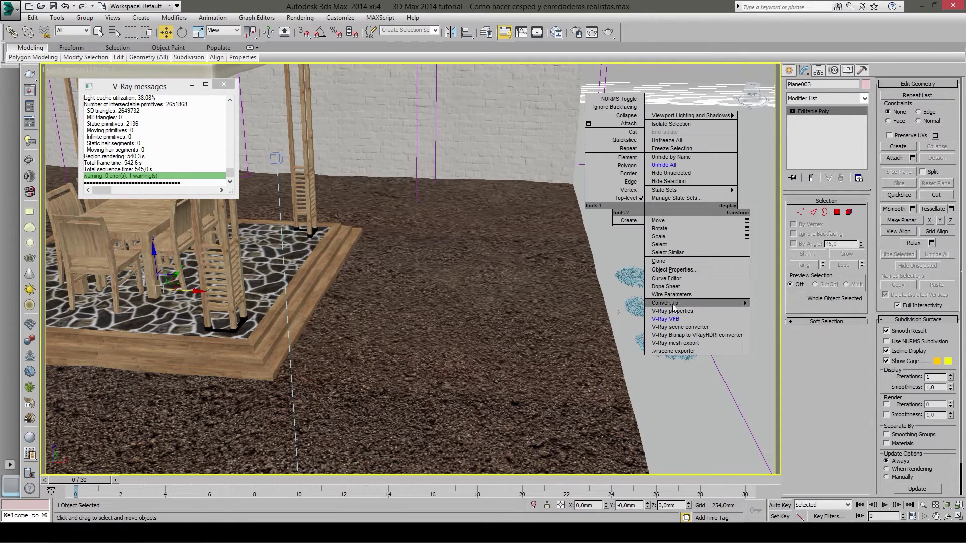
{"action": "left_click", "coordinate": [671, 180]}
{"action": "left_click", "coordinate": [598, 248]}
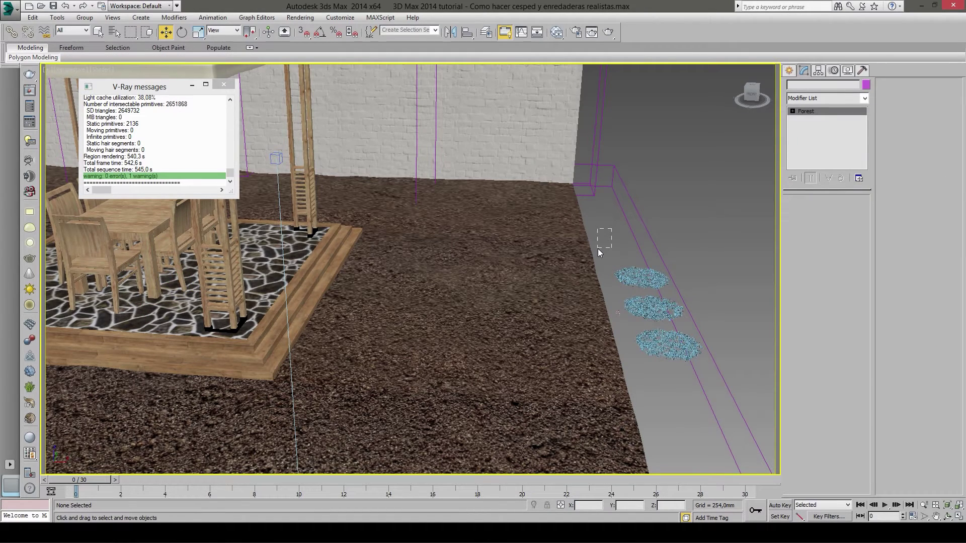
{"action": "left_click", "coordinate": [595, 244]}
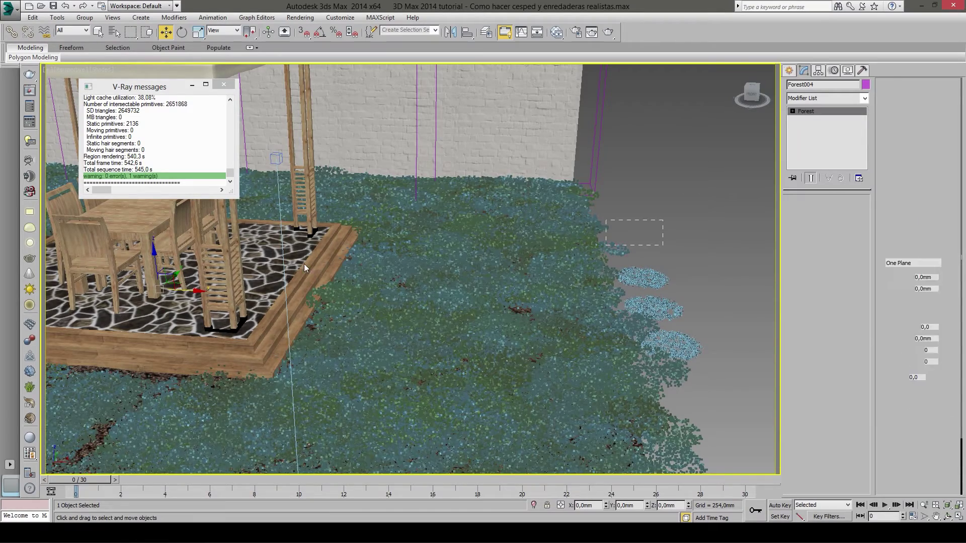
{"action": "middle_click_drag", "start_coordinate": [358, 295], "coordinate": [408, 369]}
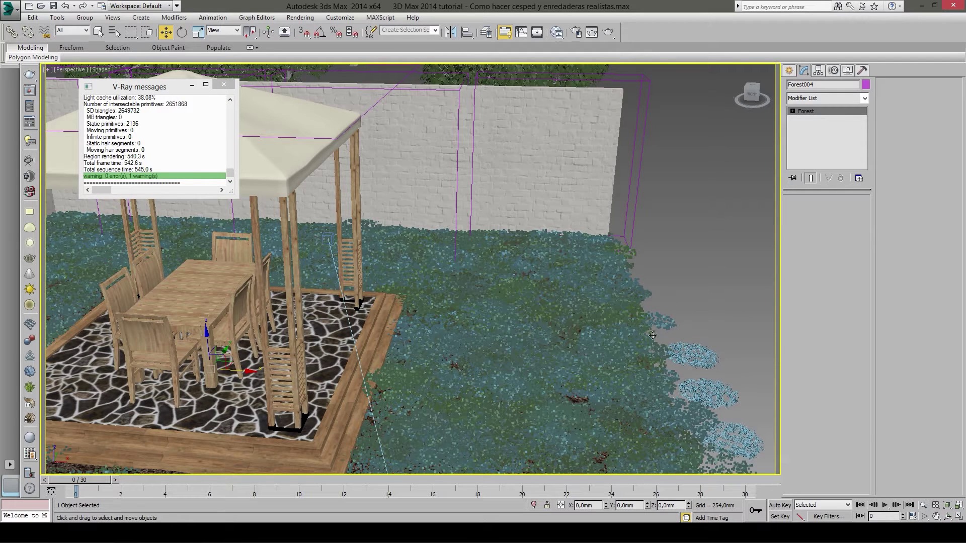
{"action": "key", "text": "Delete"}
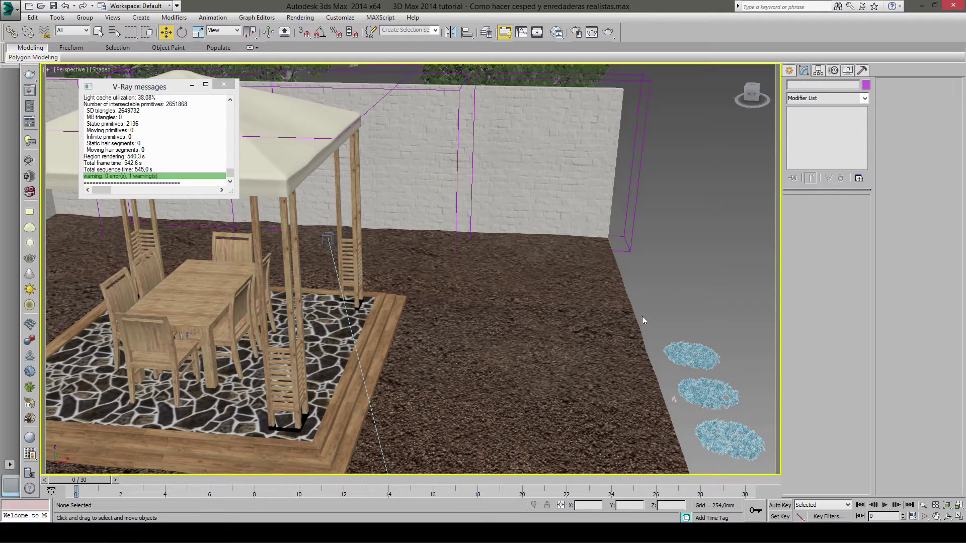
{"action": "left_click_drag", "start_coordinate": [644, 319], "coordinate": [645, 313]}
{"action": "left_click", "coordinate": [612, 317]}
{"action": "left_click", "coordinate": [654, 310]}
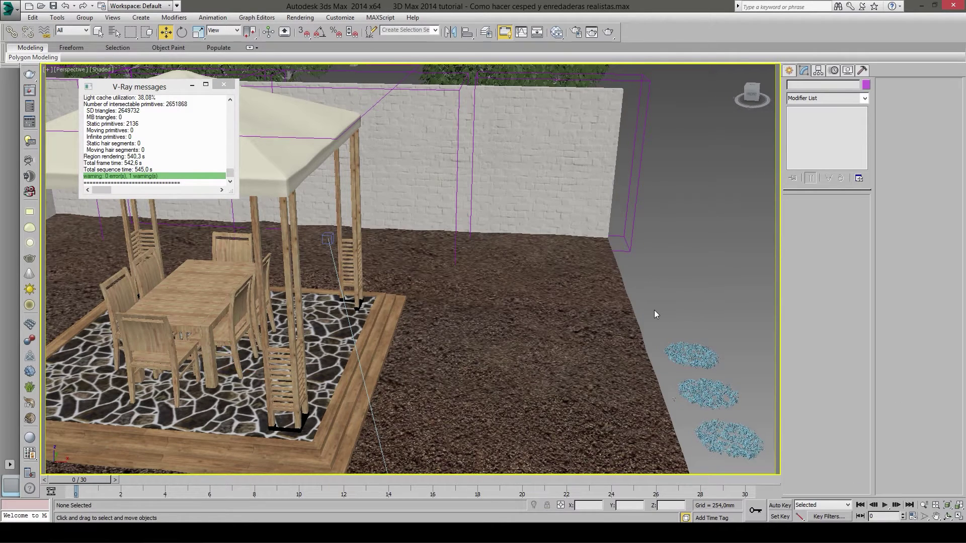
{"action": "left_click", "coordinate": [650, 306]}
{"action": "left_click", "coordinate": [650, 306]}
{"action": "left_click", "coordinate": [650, 306]}
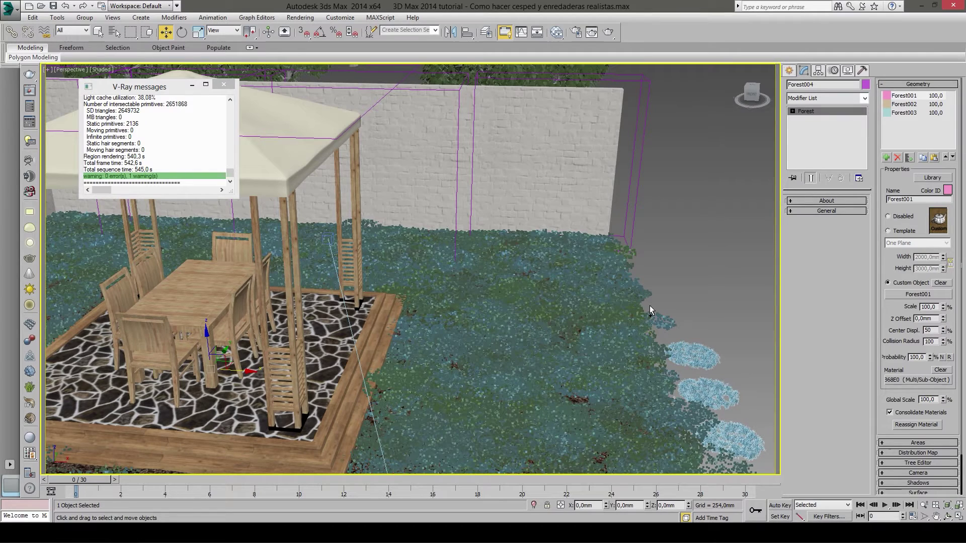
{"action": "right_click", "coordinate": [454, 290]}
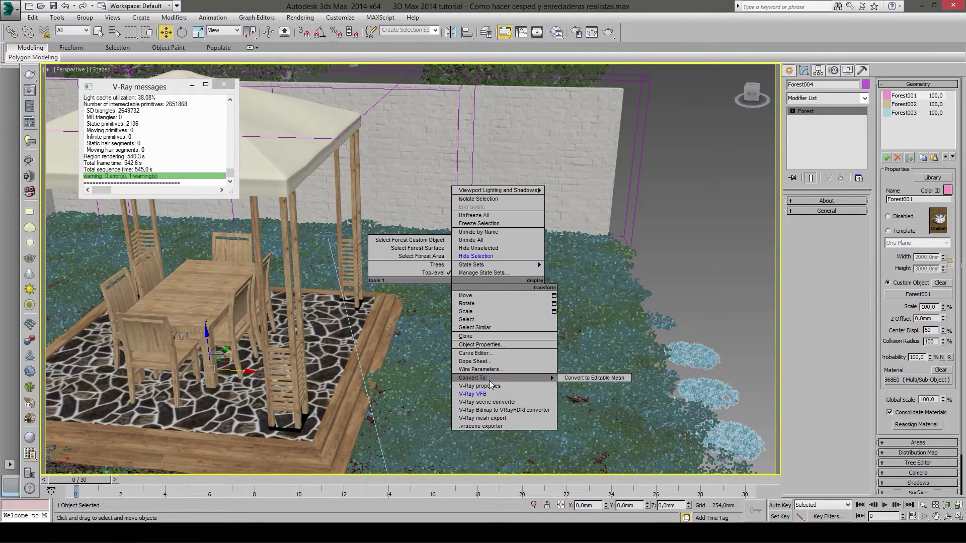
{"action": "left_click", "coordinate": [494, 365]}
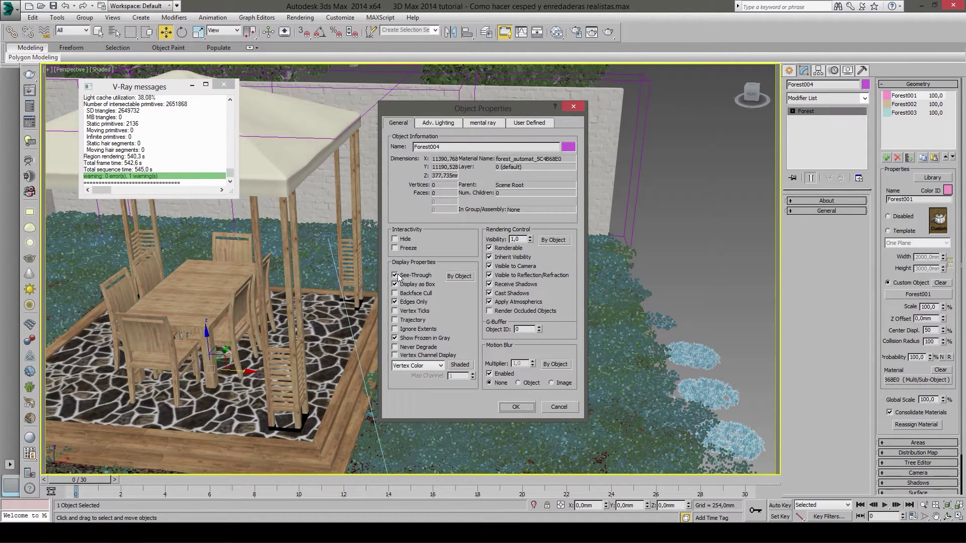
{"action": "left_click", "coordinate": [518, 407]}
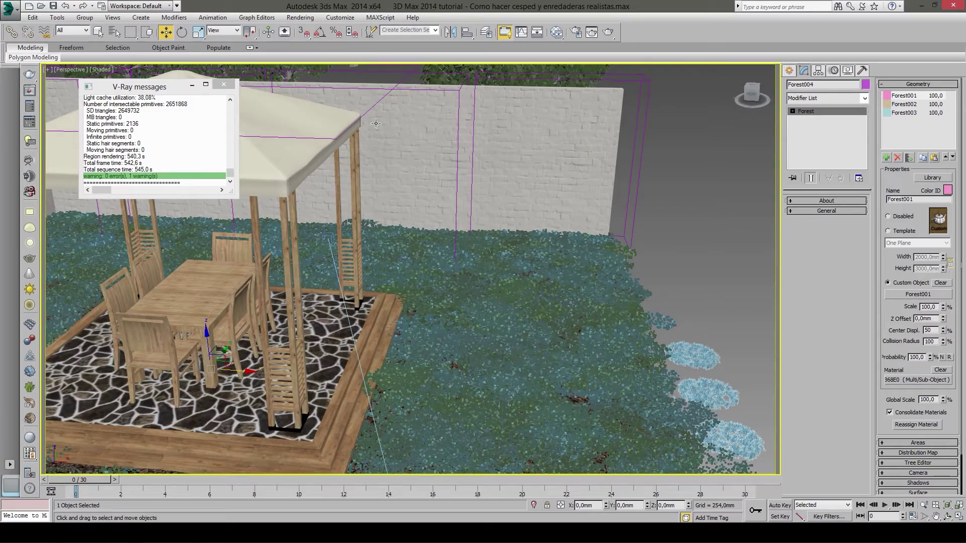
{"action": "left_click", "coordinate": [401, 79]}
{"action": "scroll", "coordinate": [474, 255], "scroll_direction": "up", "scroll_amount": 2}
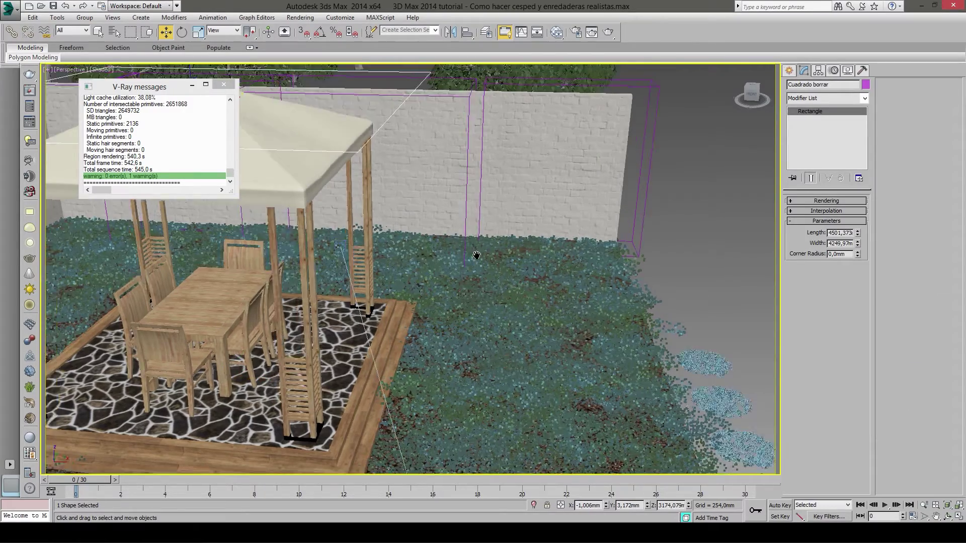
{"action": "scroll", "coordinate": [432, 248], "scroll_direction": "up", "scroll_amount": 2}
{"action": "mouse_move", "coordinate": [432, 248]}
{"action": "middle_mouse_down", "text": "alt"}
{"action": "mouse_move", "coordinate": [551, 286]}
{"action": "mouse_move", "coordinate": [509, 294]}
{"action": "middle_mouse_up", "text": "alt"}
{"action": "left_click_drag", "start_coordinate": [859, 245], "coordinate": [860, 238]}
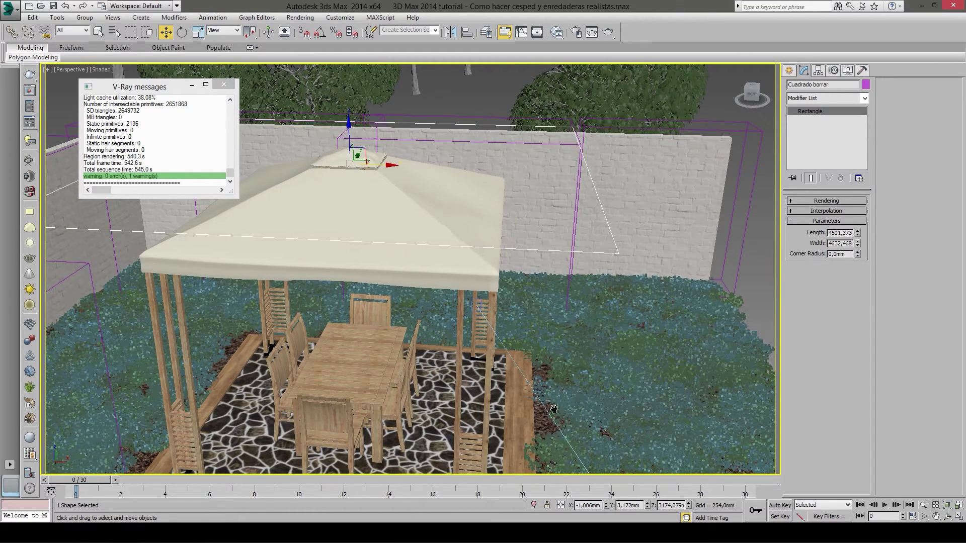
{"action": "middle_click_drag", "start_coordinate": [563, 389], "coordinate": [540, 406], "text": "alt"}
{"action": "key", "text": "ctrl+z"}
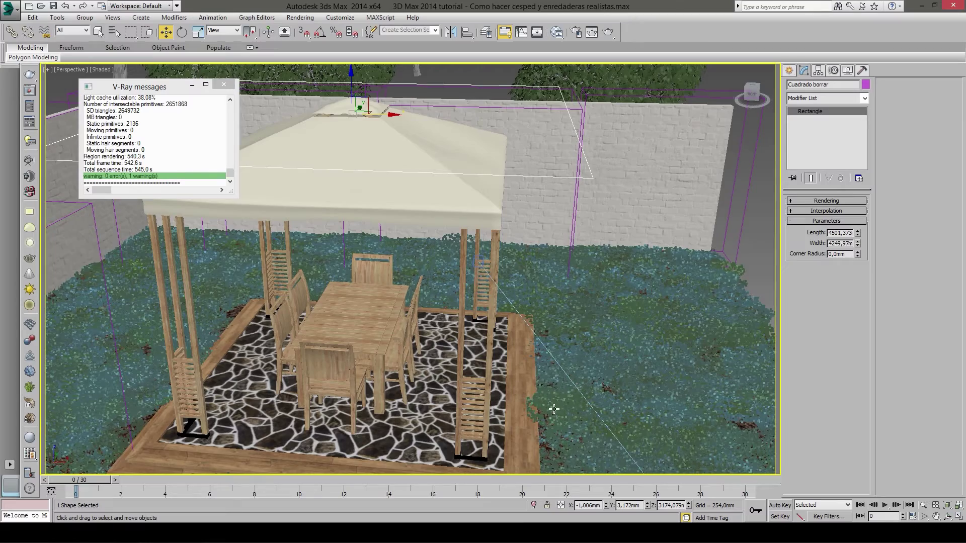
{"action": "scroll", "coordinate": [514, 399], "scroll_direction": "down", "scroll_amount": 3}
{"action": "scroll", "coordinate": [503, 383], "scroll_direction": "up", "scroll_amount": 5}
{"action": "scroll", "coordinate": [488, 363], "scroll_direction": "down", "scroll_amount": 4}
{"action": "scroll", "coordinate": [477, 344], "scroll_direction": "down", "scroll_amount": 2}
{"action": "scroll", "coordinate": [477, 343], "scroll_direction": "up", "scroll_amount": 2}
{"action": "scroll", "coordinate": [503, 302], "scroll_direction": "up", "scroll_amount": 2}
{"action": "scroll", "coordinate": [514, 273], "scroll_direction": "up", "scroll_amount": 2}
{"action": "scroll", "coordinate": [401, 242], "scroll_direction": "up", "scroll_amount": 3}
{"action": "middle_click_drag", "start_coordinate": [557, 333], "coordinate": [390, 287]}
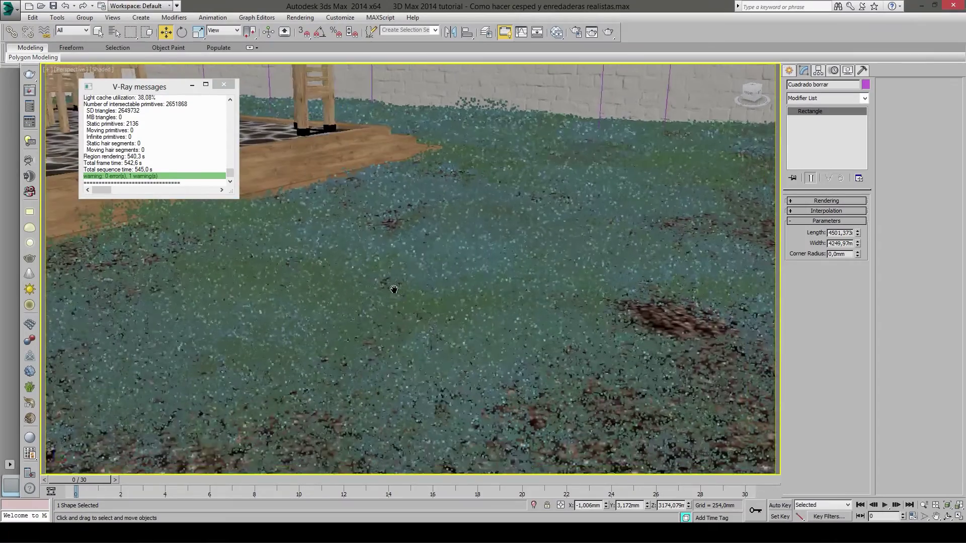
{"action": "scroll", "coordinate": [480, 380], "scroll_direction": "down", "scroll_amount": 3}
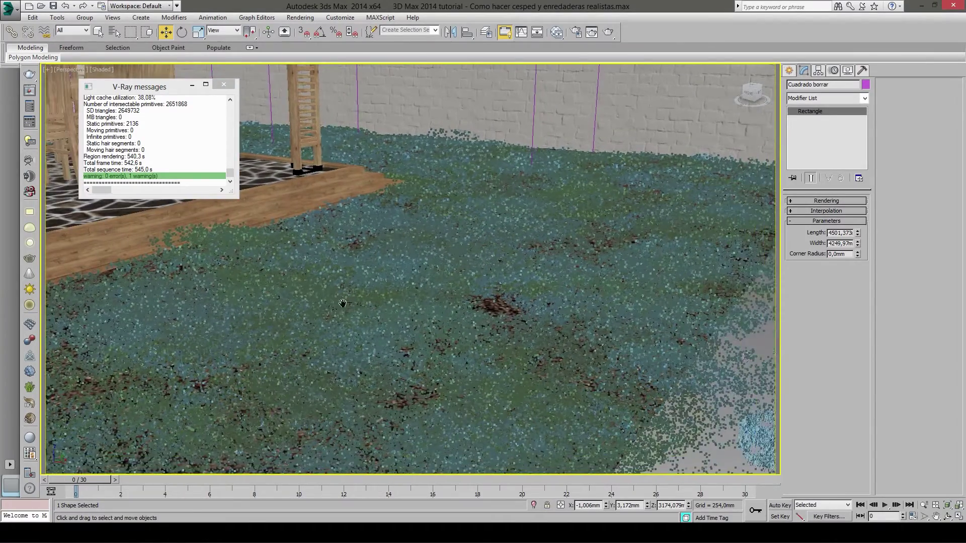
{"action": "scroll", "coordinate": [534, 380], "scroll_direction": "down", "scroll_amount": 3}
{"action": "left_click", "coordinate": [629, 374]}
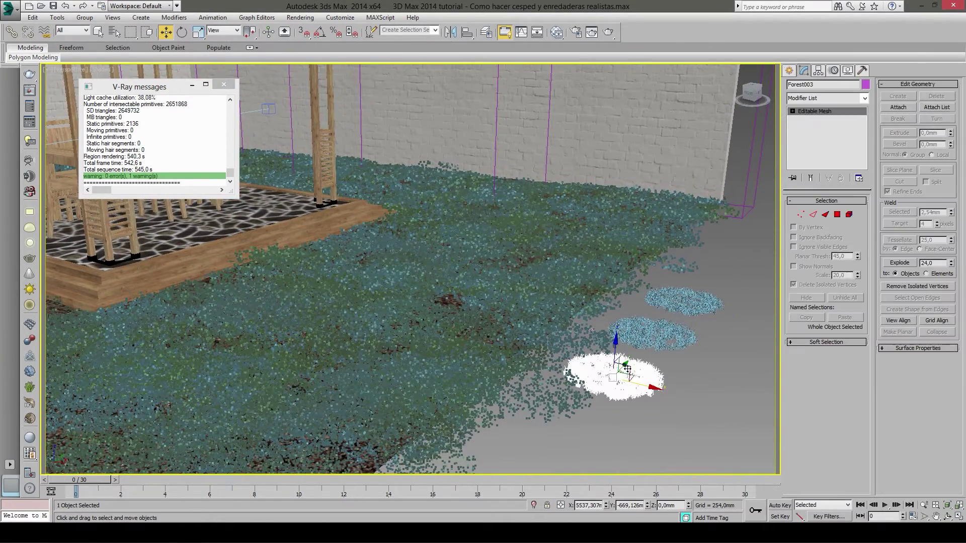
- Add the second and third grass patches to the selection
{"action": "scroll", "coordinate": [624, 374], "scroll_direction": "up", "scroll_amount": 1}
{"action": "scroll", "coordinate": [619, 373], "scroll_direction": "up", "scroll_amount": 2}
{"action": "scroll", "coordinate": [612, 372], "scroll_direction": "up", "scroll_amount": 2}
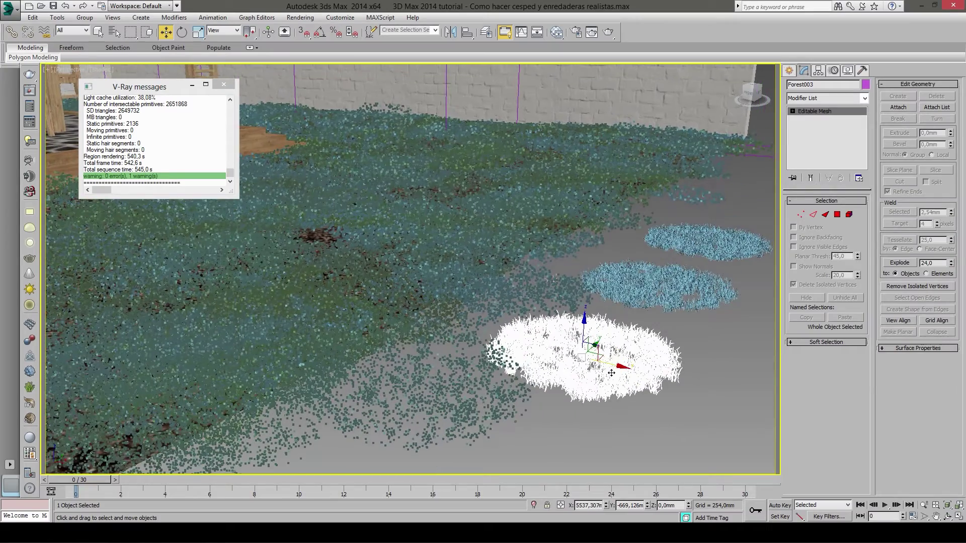
{"action": "left_click", "coordinate": [646, 285], "text": "ctrl"}
{"action": "left_click", "coordinate": [707, 243], "text": "ctrl"}
{"action": "scroll", "coordinate": [623, 365], "scroll_direction": "up", "scroll_amount": 2}
{"action": "scroll", "coordinate": [624, 365], "scroll_direction": "up", "scroll_amount": 1}
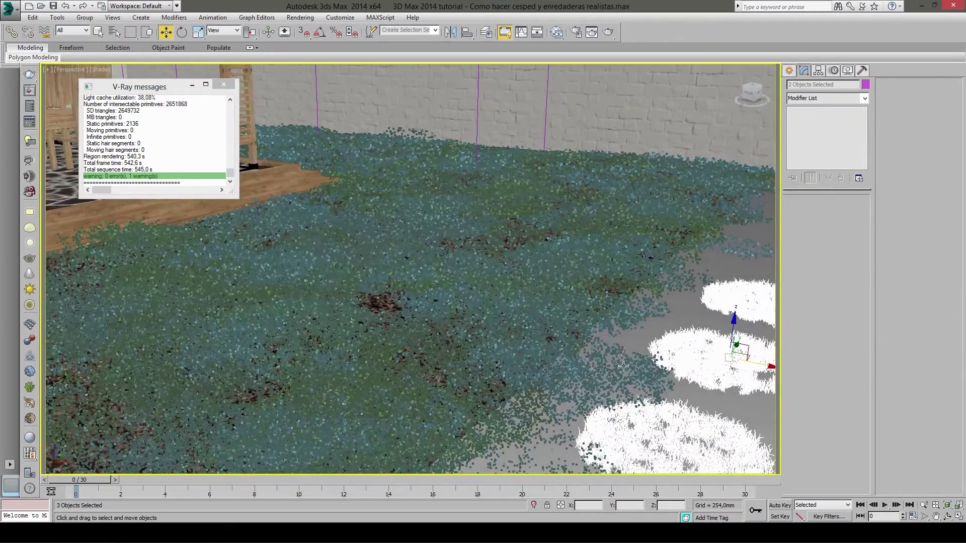
{"action": "scroll", "coordinate": [624, 366], "scroll_direction": "down", "scroll_amount": 3}
- Orbit and zoom near ground level to inspect the lawn
{"action": "middle_click_drag", "start_coordinate": [623, 366], "coordinate": [623, 357], "text": "alt"}
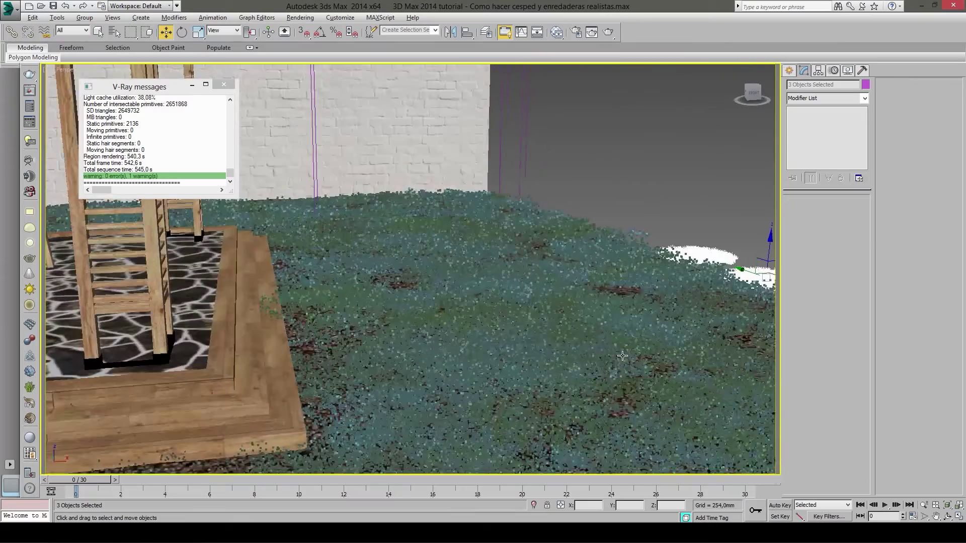
{"action": "middle_click_drag", "start_coordinate": [318, 315], "coordinate": [325, 377], "text": "alt"}
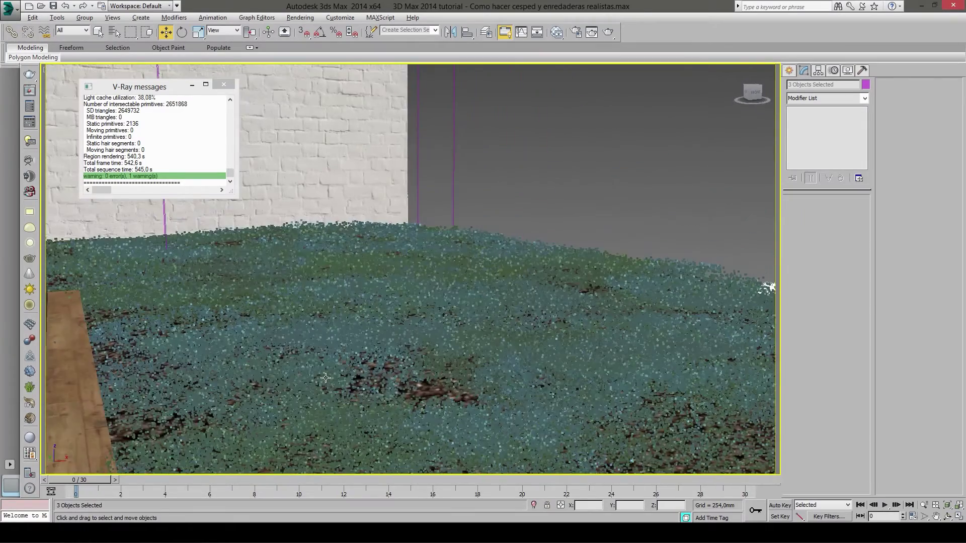
{"action": "mouse_move", "coordinate": [340, 332]}
{"action": "middle_mouse_down", "text": "alt"}
{"action": "mouse_move", "coordinate": [350, 324]}
{"action": "mouse_move", "coordinate": [296, 201]}
{"action": "mouse_move", "coordinate": [371, 209]}
{"action": "mouse_move", "coordinate": [390, 186]}
{"action": "middle_mouse_up", "text": "alt"}
{"action": "scroll", "coordinate": [440, 236], "scroll_direction": "down", "scroll_amount": 5}
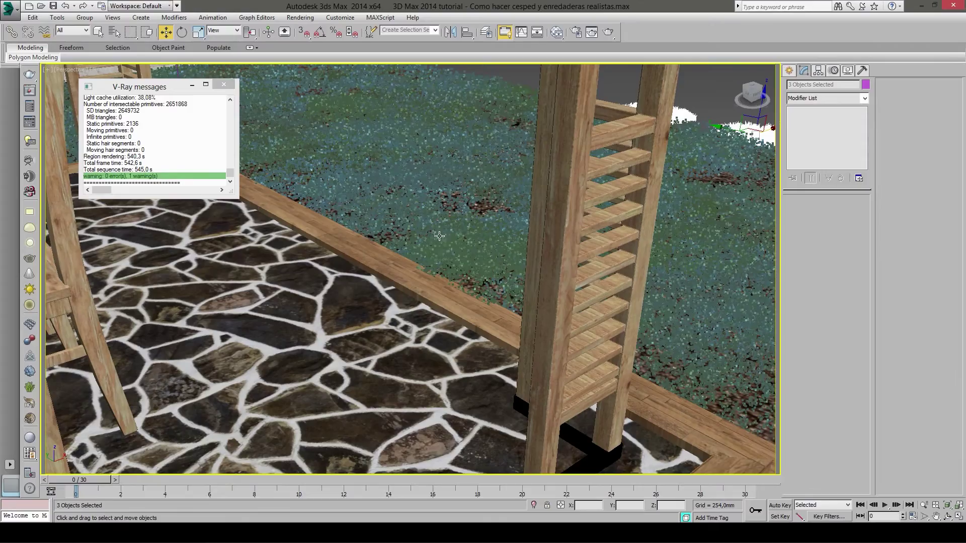
{"action": "scroll", "coordinate": [517, 269], "scroll_direction": "up", "scroll_amount": 5}
{"action": "scroll", "coordinate": [508, 275], "scroll_direction": "up", "scroll_amount": 2}
{"action": "scroll", "coordinate": [501, 278], "scroll_direction": "up", "scroll_amount": 2}
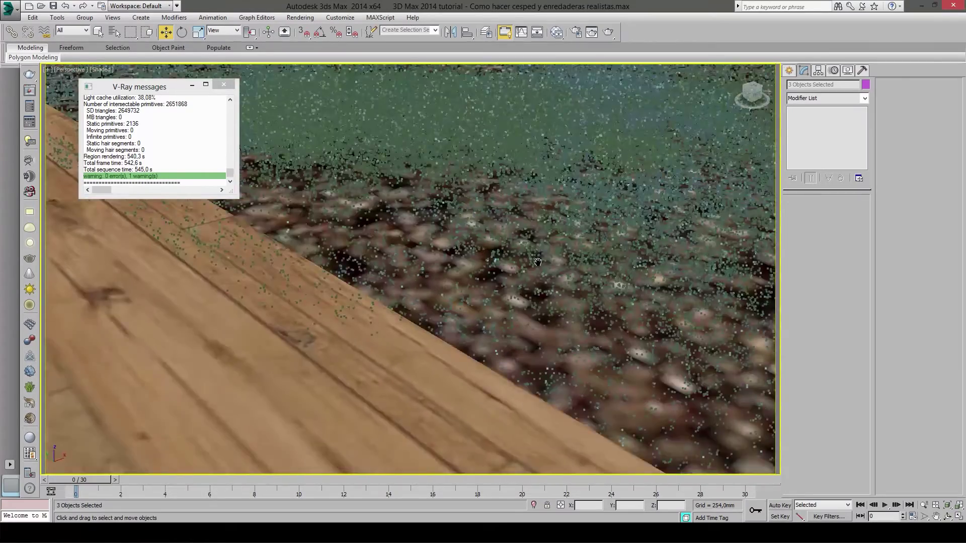
{"action": "scroll", "coordinate": [484, 276], "scroll_direction": "up", "scroll_amount": 2}
- Scale the three grass patches down in height, from 96 to about 85 percent
{"action": "key", "text": "r"}
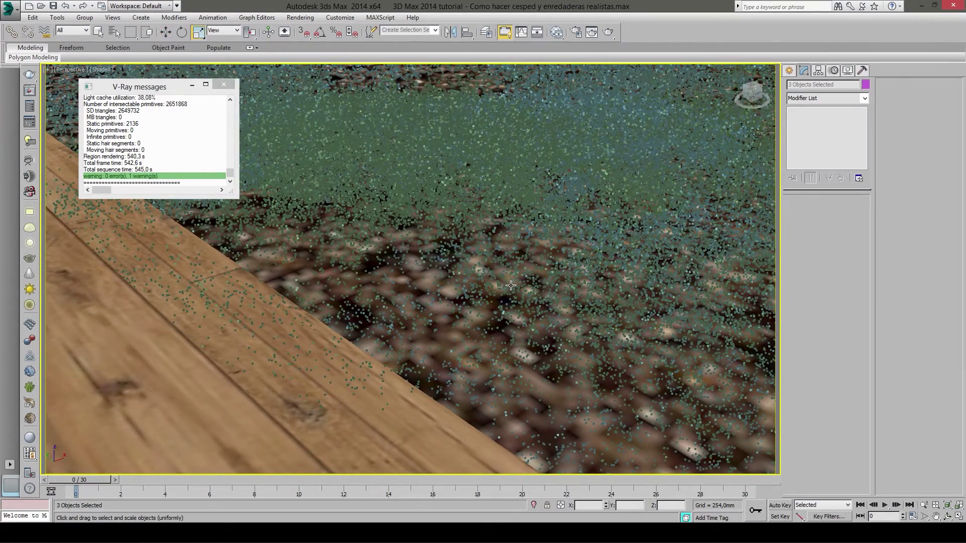
{"action": "scroll", "coordinate": [473, 280], "scroll_direction": "down", "scroll_amount": 2}
{"action": "scroll", "coordinate": [452, 286], "scroll_direction": "down", "scroll_amount": 5}
{"action": "scroll", "coordinate": [434, 292], "scroll_direction": "down", "scroll_amount": 3}
{"action": "scroll", "coordinate": [433, 292], "scroll_direction": "up", "scroll_amount": 2}
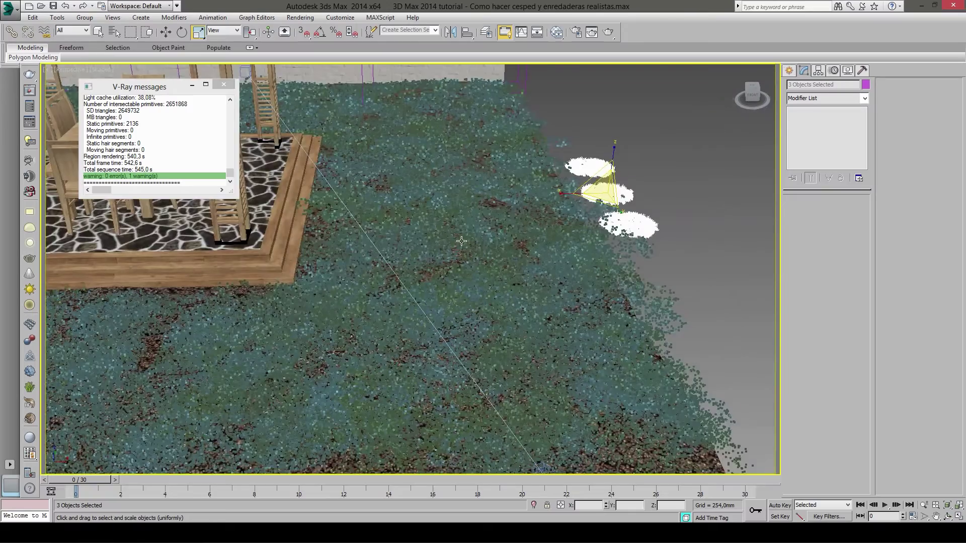
{"action": "scroll", "coordinate": [459, 247], "scroll_direction": "down", "scroll_amount": 2}
{"action": "scroll", "coordinate": [475, 331], "scroll_direction": "up", "scroll_amount": 3}
{"action": "scroll", "coordinate": [438, 349], "scroll_direction": "up", "scroll_amount": 2}
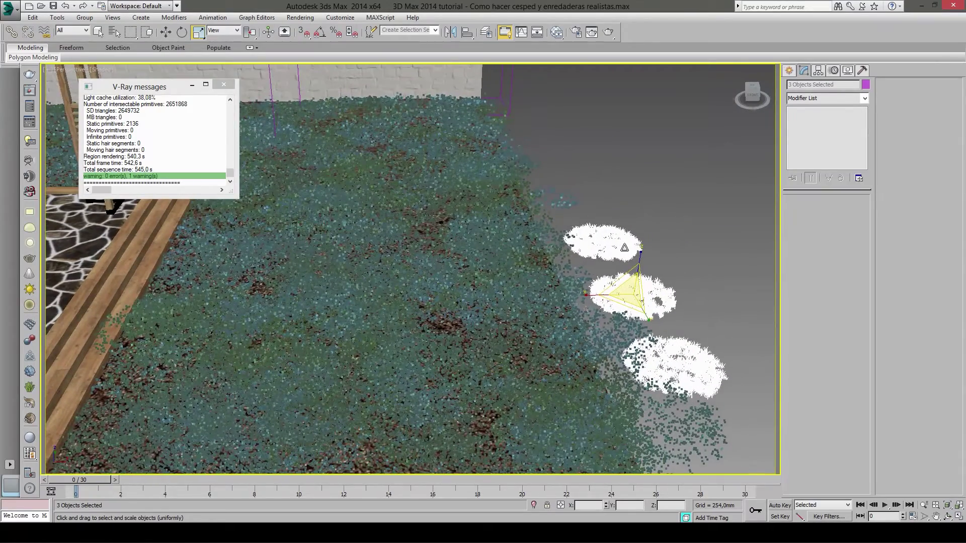
{"action": "left_click_drag", "start_coordinate": [640, 256], "coordinate": [641, 263]}
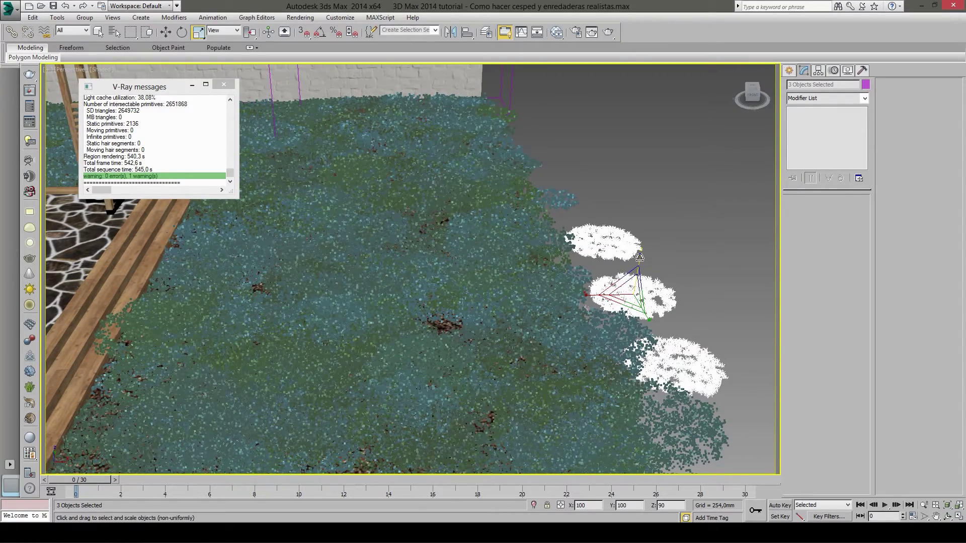
{"action": "mouse_move", "coordinate": [211, 327]}
{"action": "middle_mouse_down"}
{"action": "mouse_move", "coordinate": [272, 311]}
{"action": "mouse_move", "coordinate": [257, 288]}
{"action": "mouse_move", "coordinate": [214, 283]}
{"action": "middle_mouse_up"}
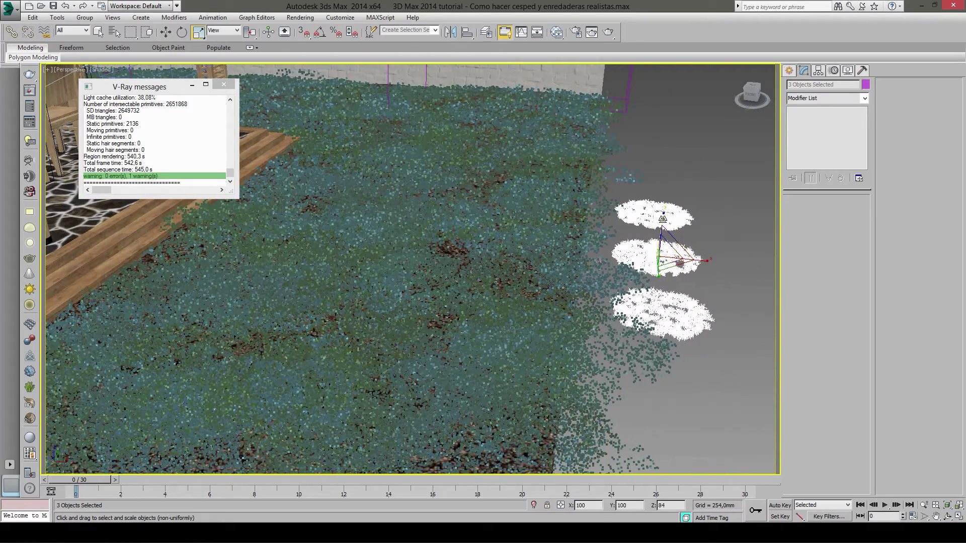
{"action": "left_click_drag", "start_coordinate": [663, 219], "coordinate": [662, 223]}
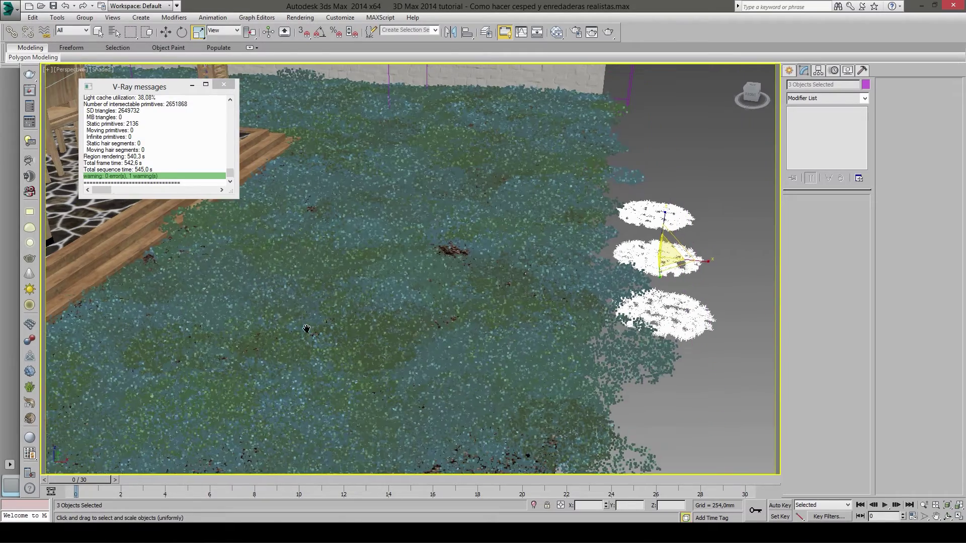
- Pull back and orbit to a side view of the gazebo and wall, clearing the selection
{"action": "middle_click_drag", "start_coordinate": [280, 317], "coordinate": [435, 395], "text": "alt"}
{"action": "scroll", "coordinate": [398, 336], "scroll_direction": "up", "scroll_amount": 1}
{"action": "scroll", "coordinate": [413, 327], "scroll_direction": "up", "scroll_amount": 1}
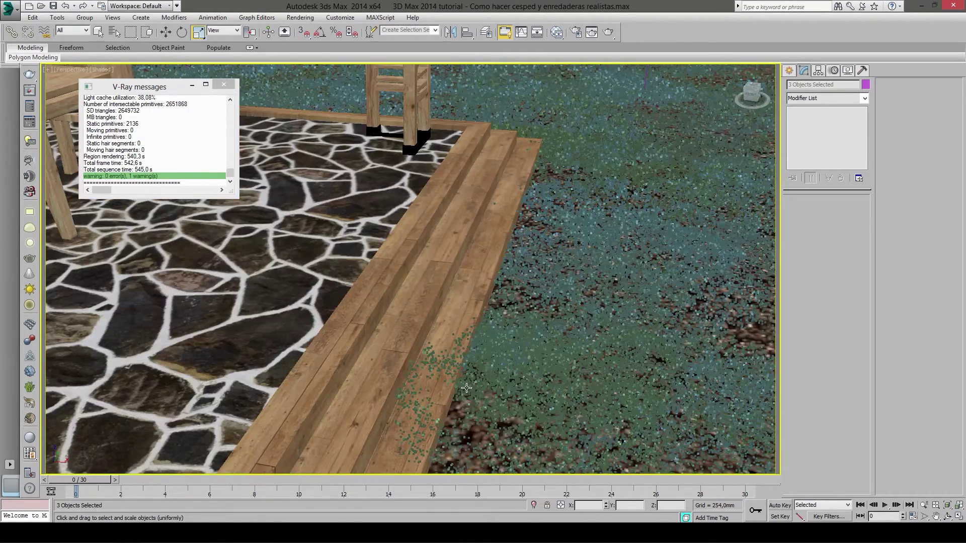
{"action": "scroll", "coordinate": [432, 317], "scroll_direction": "up", "scroll_amount": 2}
{"action": "scroll", "coordinate": [457, 305], "scroll_direction": "up", "scroll_amount": 2}
{"action": "scroll", "coordinate": [457, 305], "scroll_direction": "down", "scroll_amount": 2}
{"action": "scroll", "coordinate": [453, 322], "scroll_direction": "down", "scroll_amount": 2}
{"action": "scroll", "coordinate": [446, 338], "scroll_direction": "down", "scroll_amount": 2}
{"action": "scroll", "coordinate": [446, 339], "scroll_direction": "down", "scroll_amount": 2}
{"action": "scroll", "coordinate": [446, 338], "scroll_direction": "down", "scroll_amount": 2}
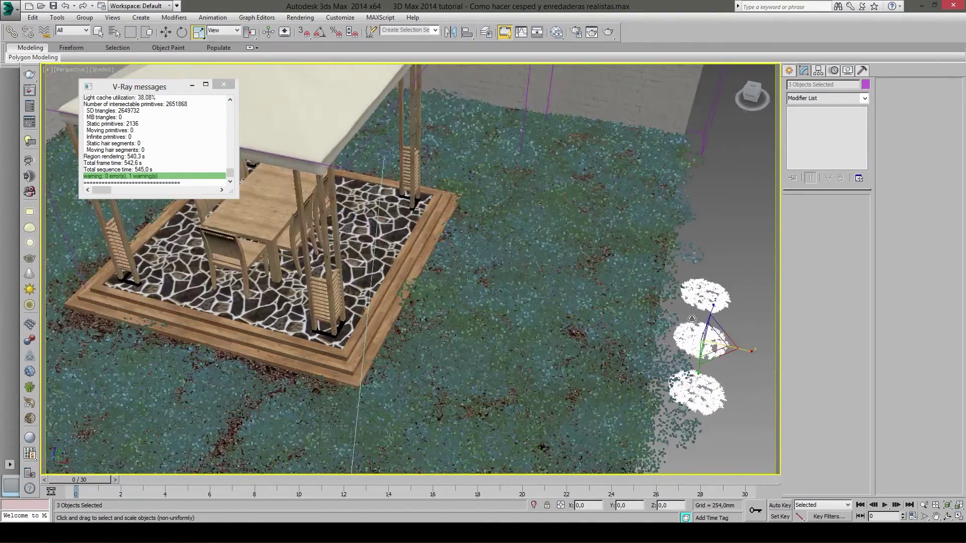
{"action": "middle_click_drag", "start_coordinate": [446, 339], "coordinate": [704, 296], "text": "alt"}
{"action": "left_click", "coordinate": [705, 302]}
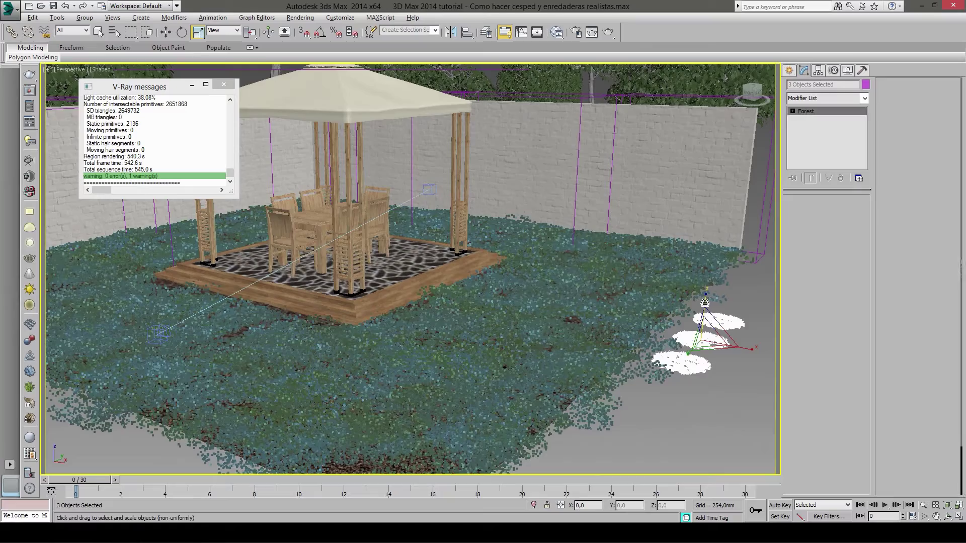
{"action": "left_click", "coordinate": [669, 342]}
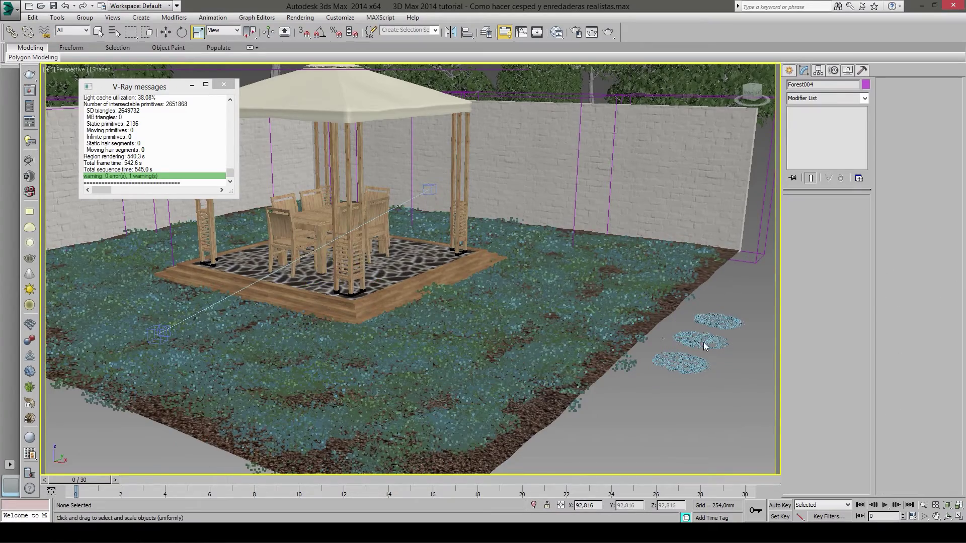
- Lower the view onto the lawn and reselect the three grass sample patches
{"action": "scroll", "coordinate": [615, 373], "scroll_direction": "up", "scroll_amount": 3}
{"action": "scroll", "coordinate": [614, 372], "scroll_direction": "up", "scroll_amount": 4}
{"action": "scroll", "coordinate": [614, 370], "scroll_direction": "down", "scroll_amount": 2}
{"action": "middle_click_drag", "start_coordinate": [604, 373], "coordinate": [608, 370], "text": "alt"}
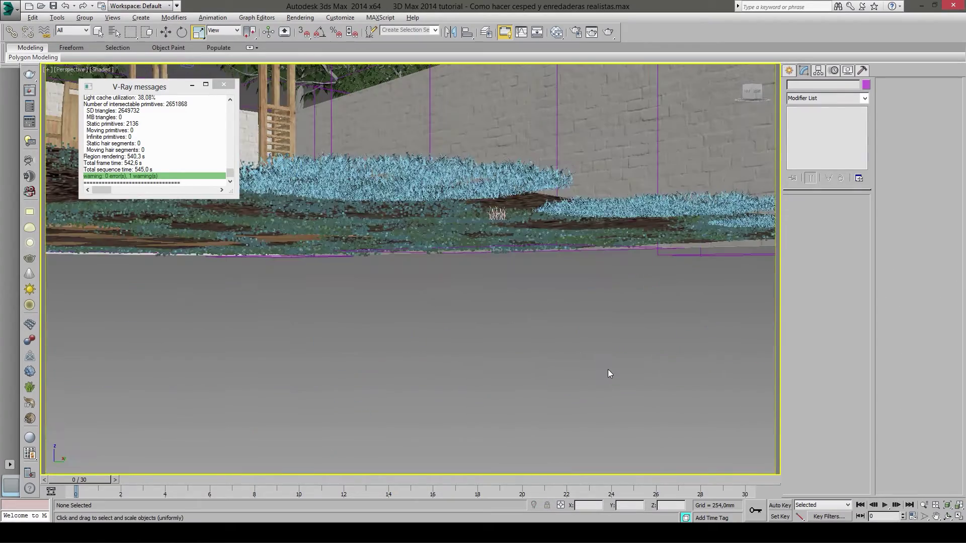
{"action": "mouse_move", "coordinate": [609, 373]}
{"action": "middle_mouse_down", "text": "alt"}
{"action": "mouse_move", "coordinate": [219, 280]}
{"action": "mouse_move", "coordinate": [517, 312]}
{"action": "middle_mouse_up", "text": "alt"}
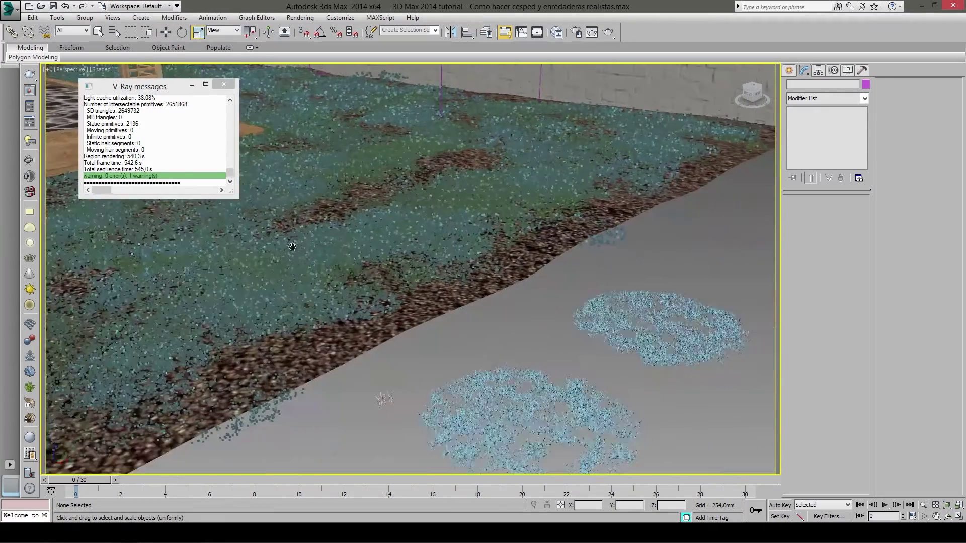
{"action": "scroll", "coordinate": [517, 312], "scroll_direction": "up", "scroll_amount": 2}
{"action": "mouse_move", "coordinate": [336, 351]}
{"action": "middle_mouse_down"}
{"action": "mouse_move", "coordinate": [528, 360]}
{"action": "mouse_move", "coordinate": [550, 324]}
{"action": "middle_mouse_up"}
{"action": "left_click", "coordinate": [550, 324]}
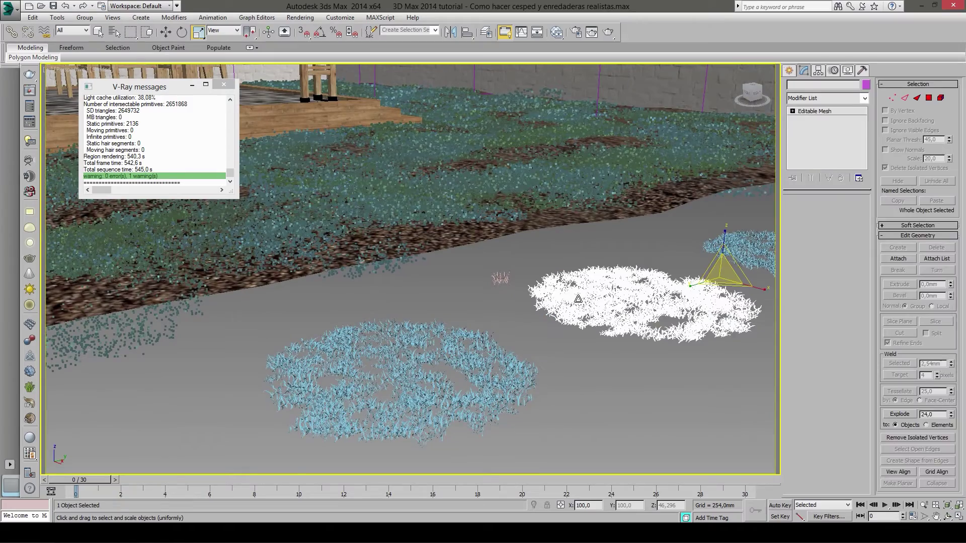
{"action": "left_click", "coordinate": [477, 348], "text": "ctrl"}
{"action": "left_click", "coordinate": [721, 259], "text": "ctrl"}
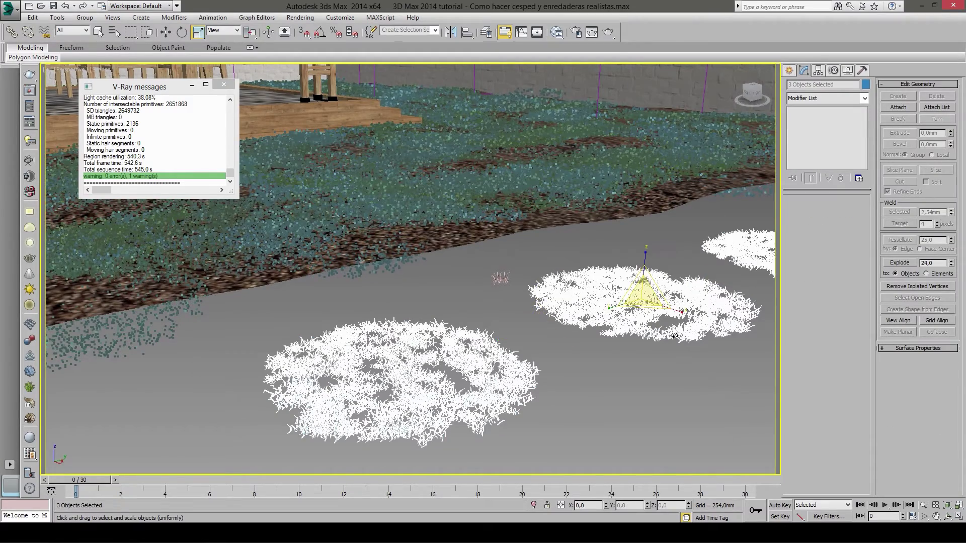
- Try flattening the patches further, then cancel that scale
{"action": "scroll", "coordinate": [647, 291], "scroll_direction": "up", "scroll_amount": 4}
{"action": "scroll", "coordinate": [624, 310], "scroll_direction": "down", "scroll_amount": 2}
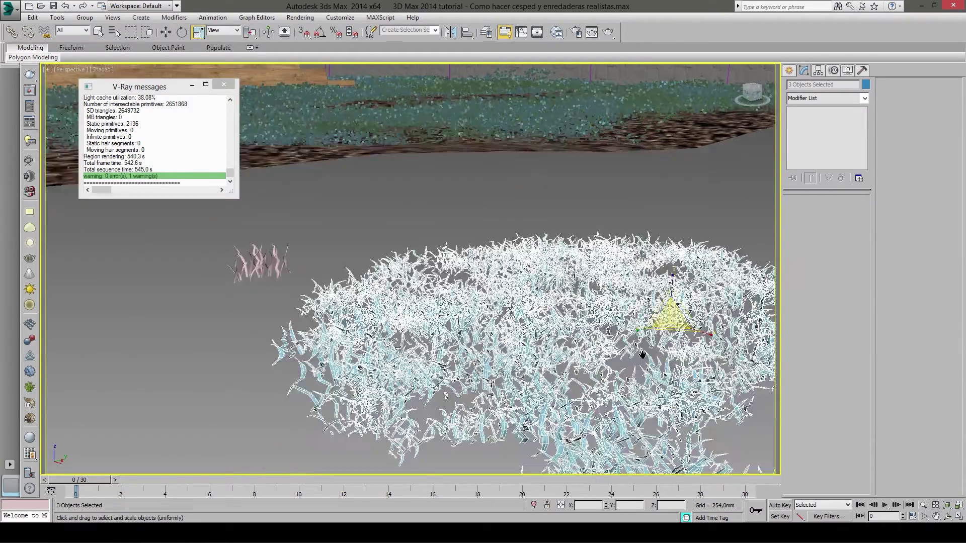
{"action": "scroll", "coordinate": [642, 351], "scroll_direction": "down", "scroll_amount": 2}
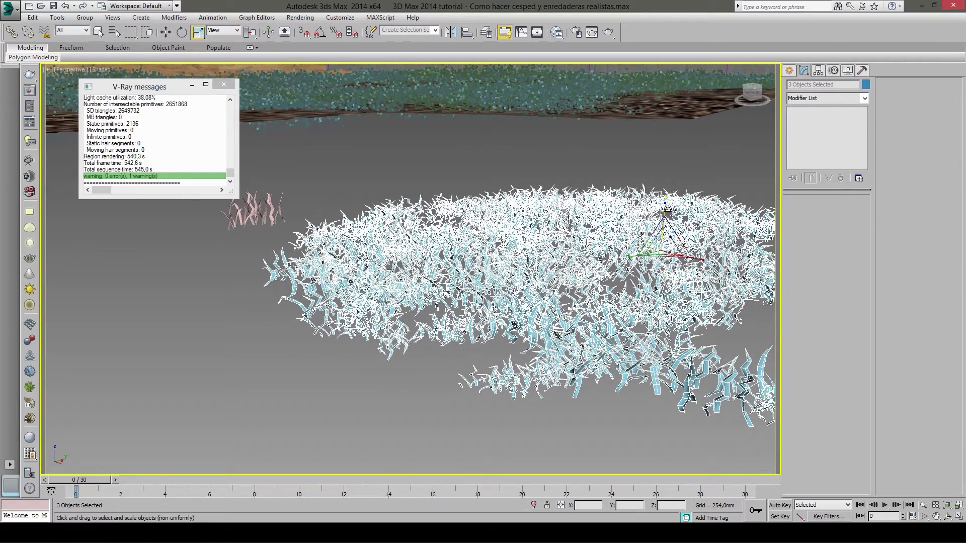
{"action": "left_click_drag", "start_coordinate": [665, 214], "coordinate": [665, 236]}
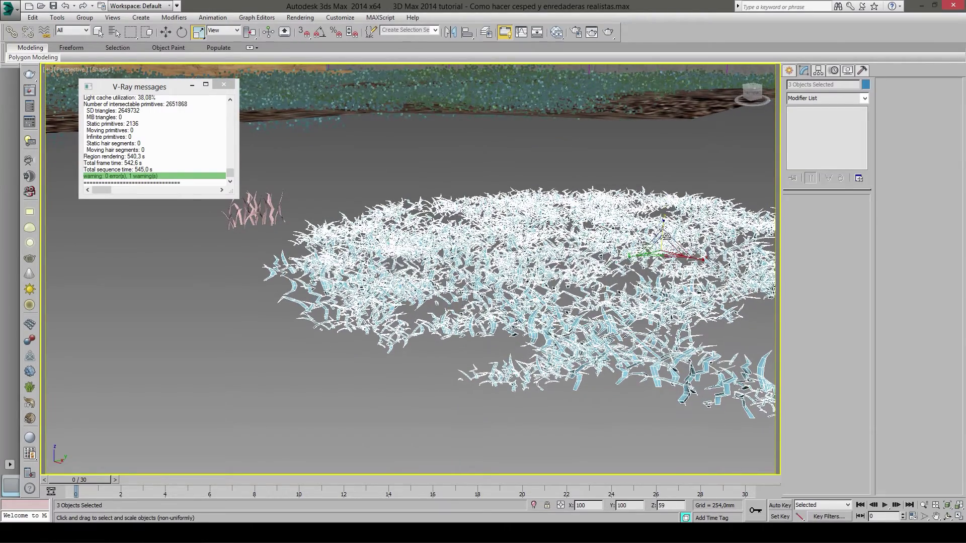
{"action": "right_click", "coordinate": [666, 236]}
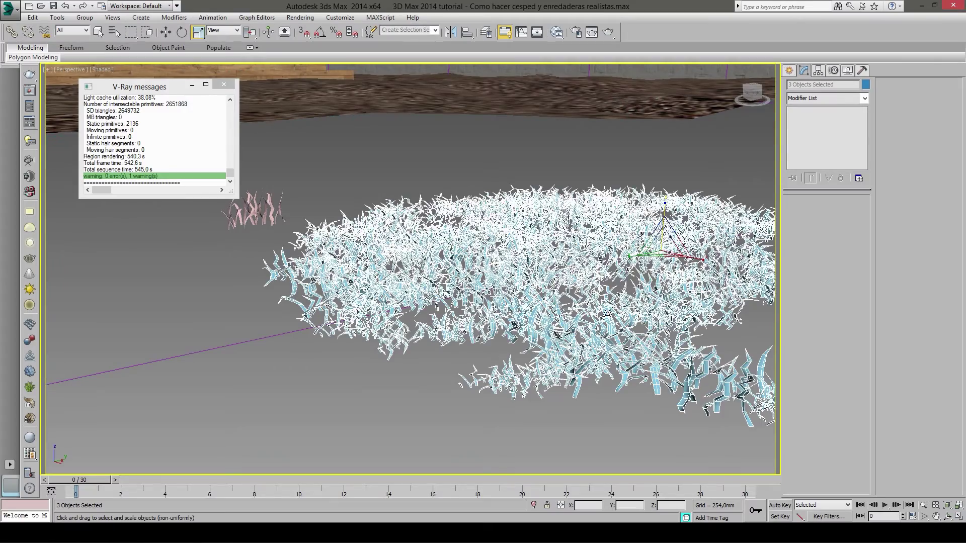
- Step back through previous views, then switch to Front view and zoom in
{"action": "key", "text": "shift+z"}
{"action": "key", "text": "shift+z"}
{"action": "key", "text": "shift+z"}
{"action": "key", "text": "shift+z"}
{"action": "key", "text": "shift+z"}
{"action": "key", "text": "shift+z"}
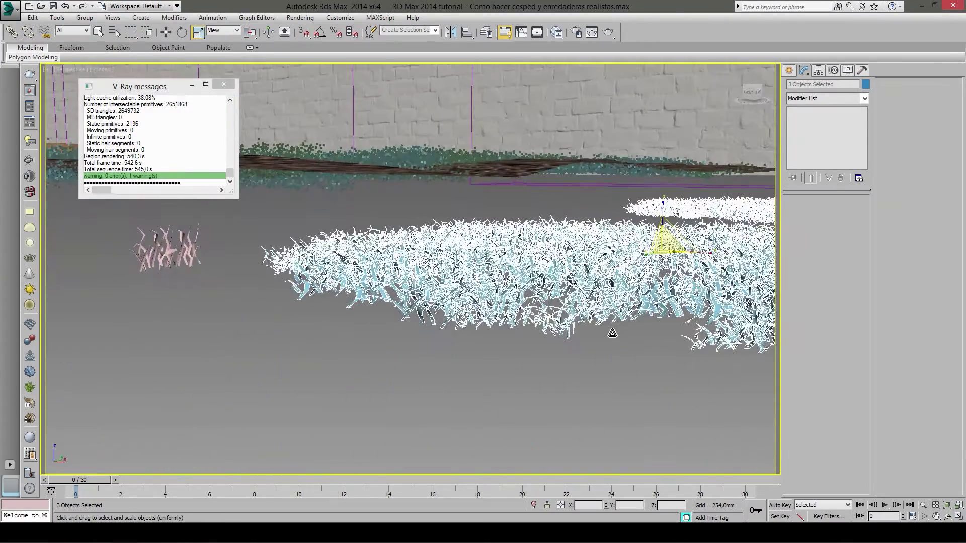
{"action": "key", "text": "shift+z"}
{"action": "key", "text": "shift+z"}
{"action": "key", "text": "shift+z"}
{"action": "key", "text": "shift+z"}
{"action": "key", "text": "shift+z"}
{"action": "key", "text": "shift+z"}
{"action": "key", "text": "shift+z"}
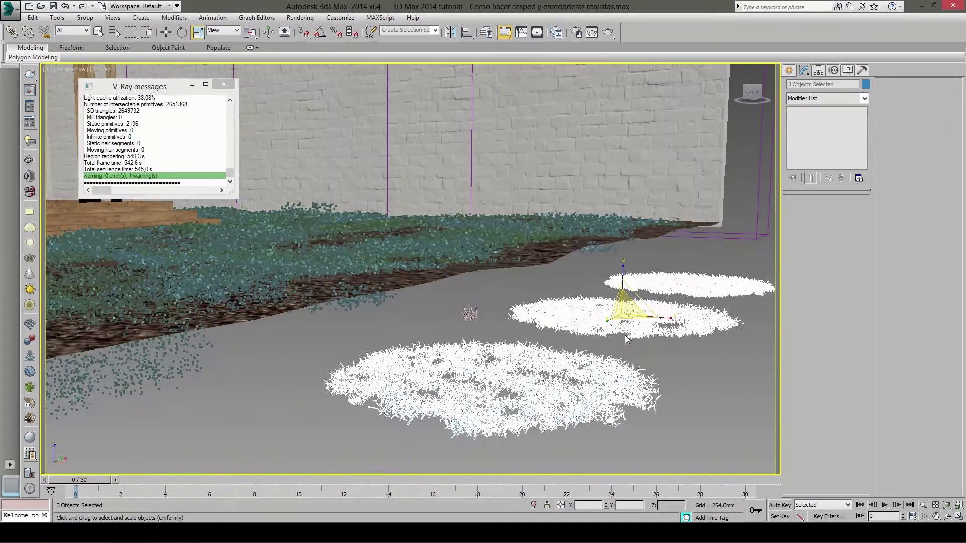
{"action": "key", "text": "shift+z"}
{"action": "middle_click_drag", "start_coordinate": [563, 339], "coordinate": [614, 322], "text": "alt"}
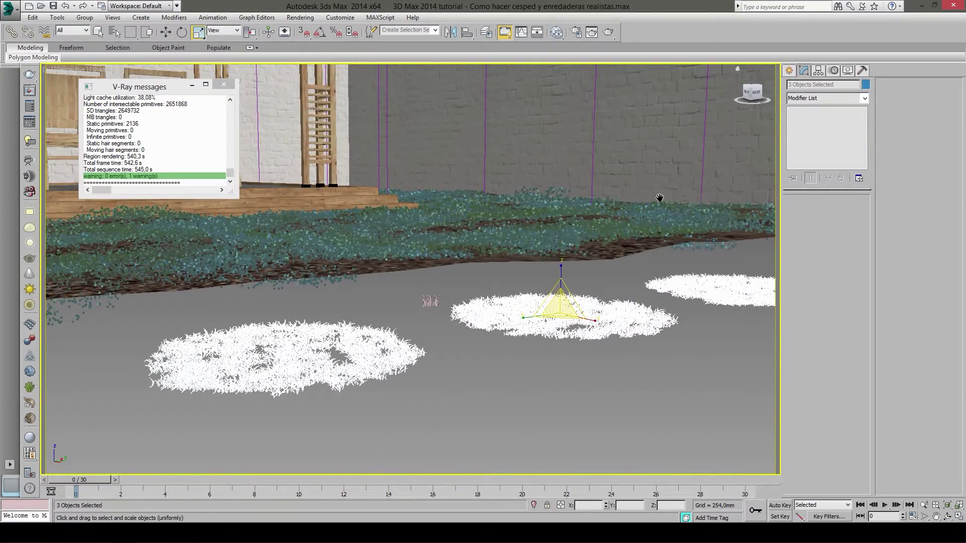
{"action": "key", "text": "shift+z"}
{"action": "key", "text": "f"}
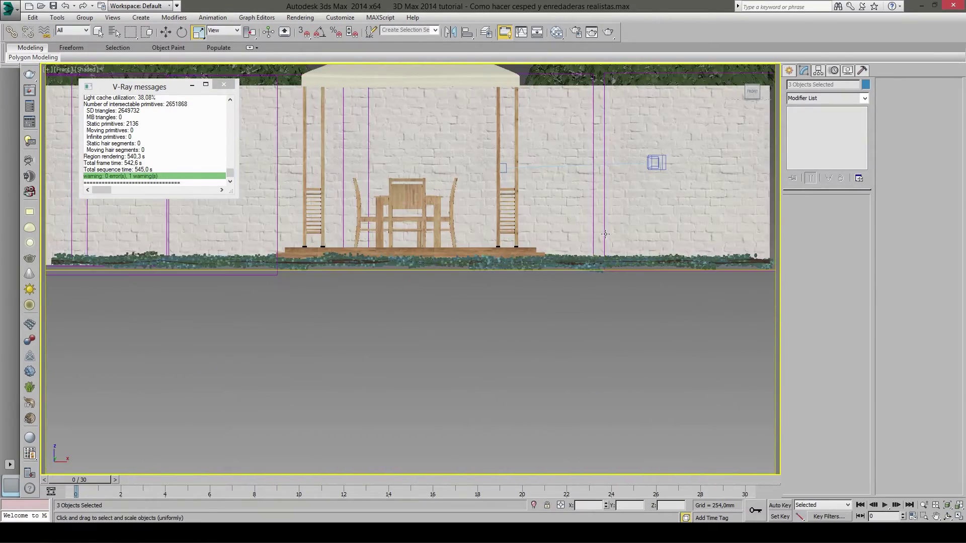
{"action": "scroll", "coordinate": [606, 234], "scroll_direction": "up", "scroll_amount": 2}
{"action": "scroll", "coordinate": [606, 239], "scroll_direction": "up", "scroll_amount": 3}
{"action": "scroll", "coordinate": [607, 246], "scroll_direction": "up", "scroll_amount": 3}
{"action": "scroll", "coordinate": [609, 253], "scroll_direction": "up", "scroll_amount": 3}
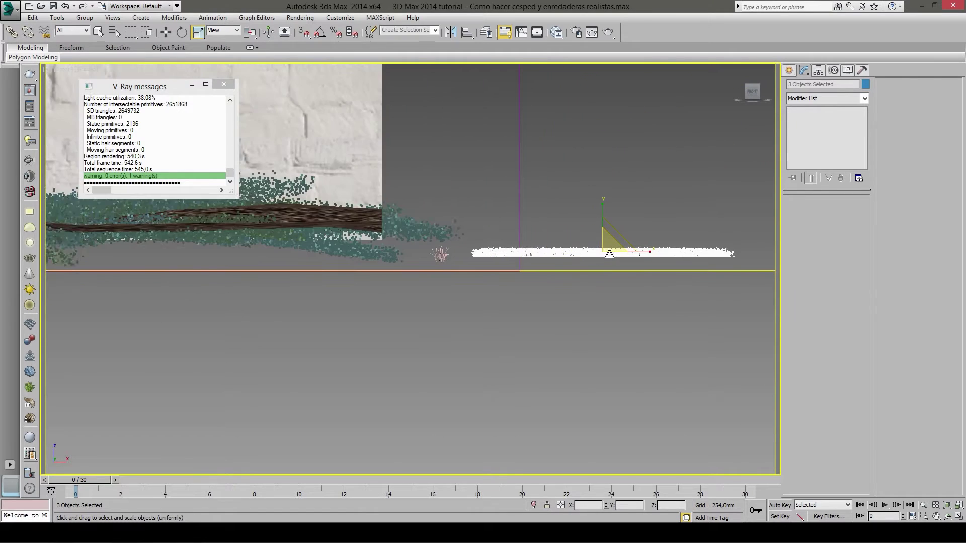
{"action": "scroll", "coordinate": [609, 253], "scroll_direction": "up", "scroll_amount": 3}
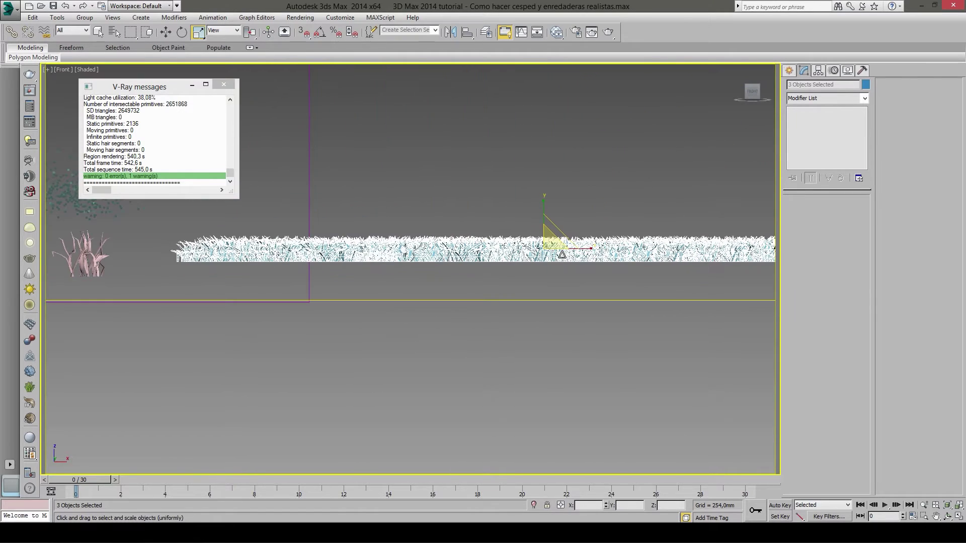
- Turn on Affect Pivot Only, center the pivots and nudge them toward the grass base
{"action": "left_click", "coordinate": [818, 72]}
{"action": "left_click", "coordinate": [818, 133]}
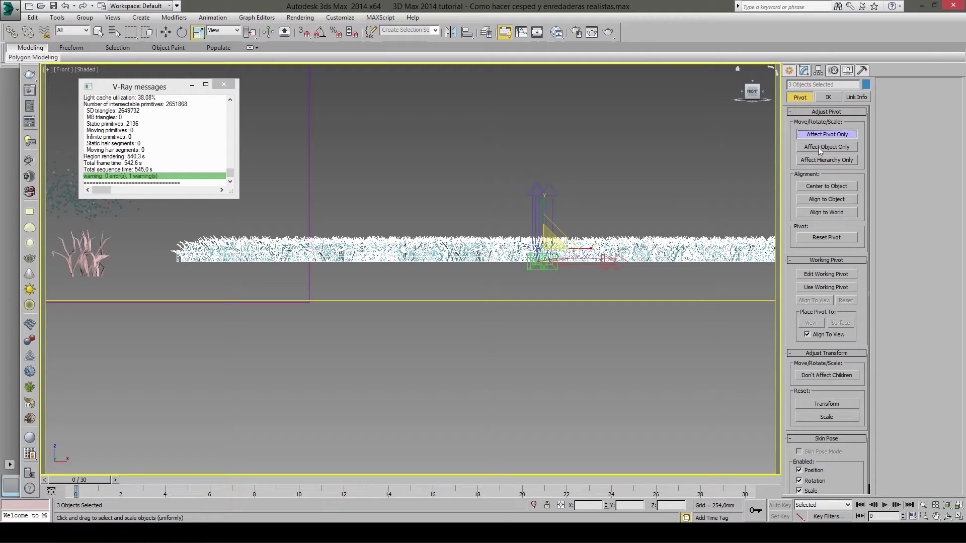
{"action": "left_click", "coordinate": [815, 186]}
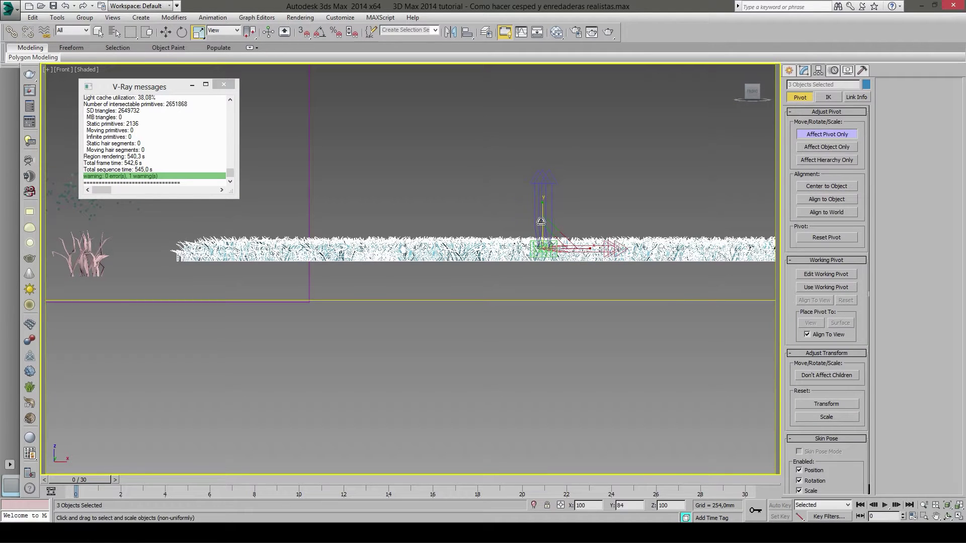
{"action": "key", "text": "w"}
{"action": "left_click_drag", "start_coordinate": [543, 220], "coordinate": [545, 225]}
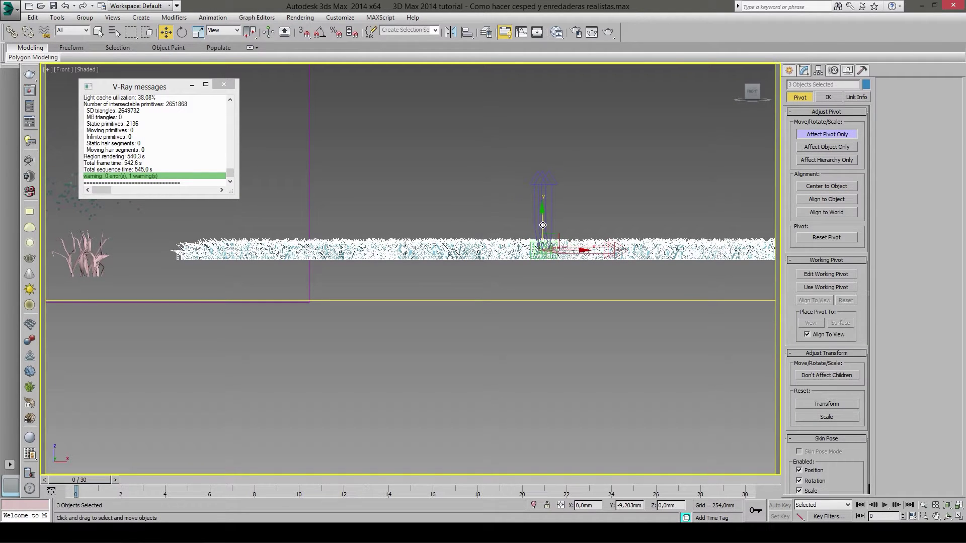
{"action": "left_click_drag", "start_coordinate": [545, 225], "coordinate": [550, 221]}
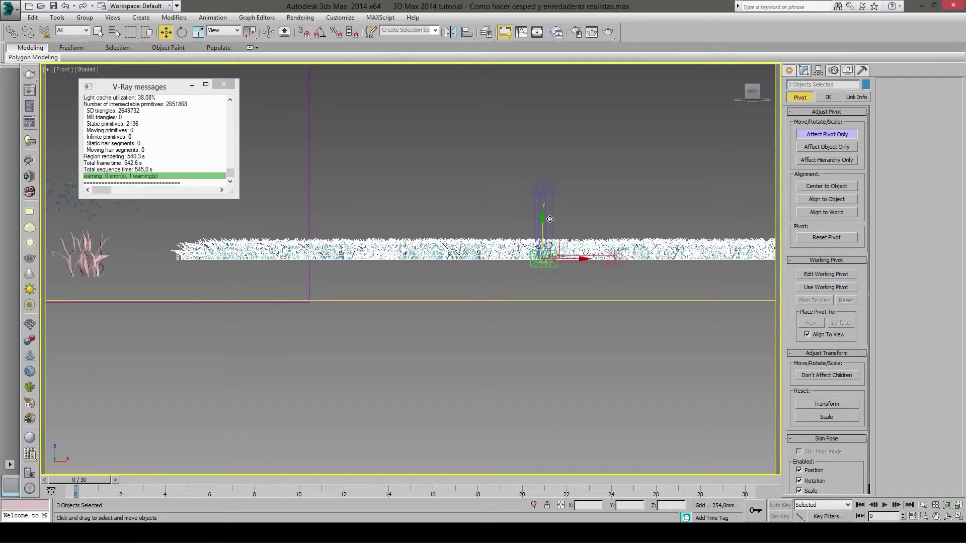
- Return to Perspective view and navigate down to the three grass patch objects
{"action": "middle_click_drag", "start_coordinate": [582, 238], "coordinate": [561, 267], "text": "alt"}
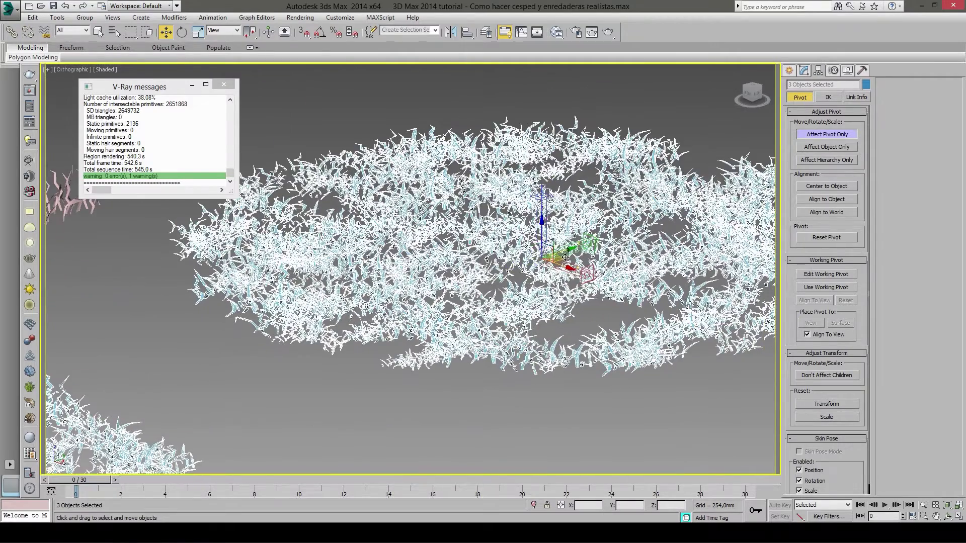
{"action": "key", "text": "p"}
{"action": "scroll", "coordinate": [545, 256], "scroll_direction": "down", "scroll_amount": 2}
{"action": "scroll", "coordinate": [503, 266], "scroll_direction": "down", "scroll_amount": 1}
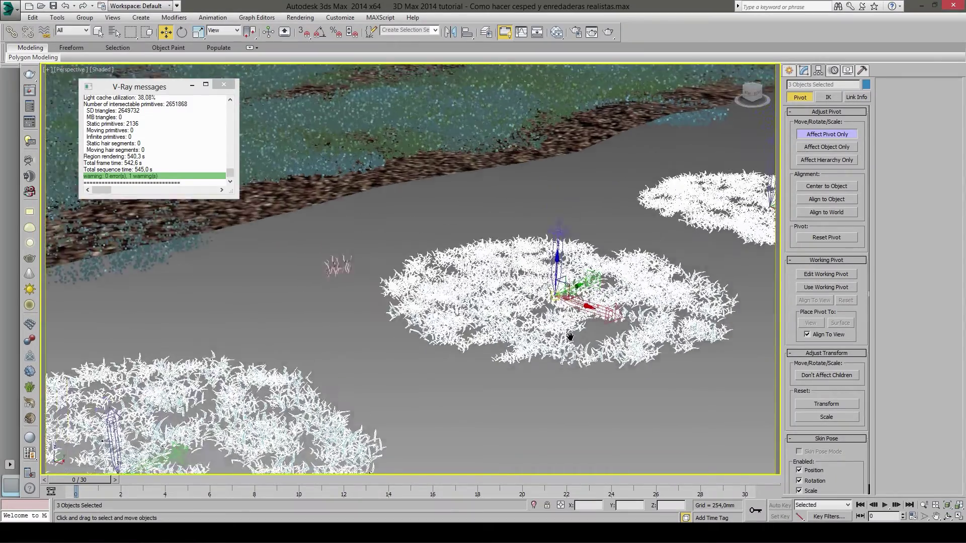
{"action": "scroll", "coordinate": [478, 271], "scroll_direction": "down", "scroll_amount": 2}
{"action": "scroll", "coordinate": [455, 277], "scroll_direction": "down", "scroll_amount": 1}
{"action": "middle_click_drag", "start_coordinate": [455, 274], "coordinate": [572, 347]}
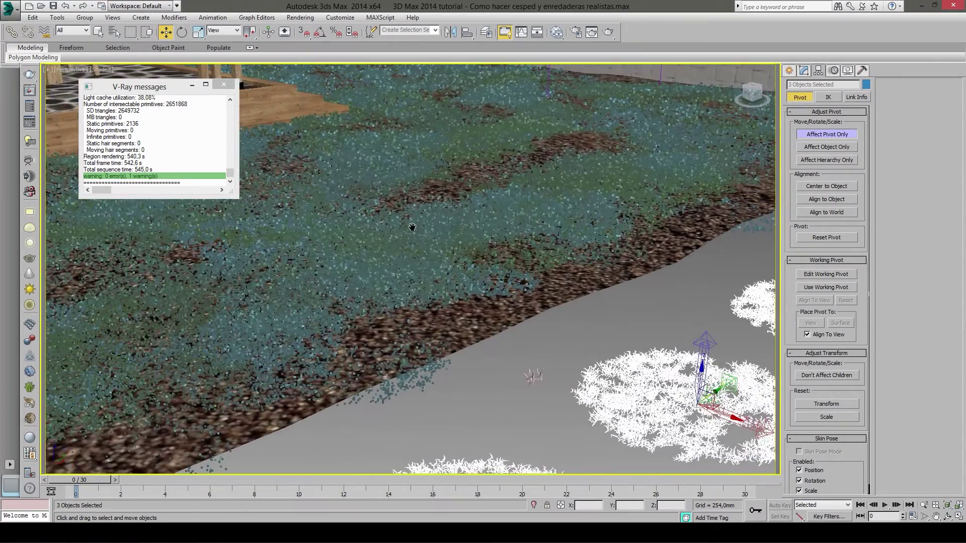
{"action": "middle_click_drag", "start_coordinate": [412, 227], "coordinate": [673, 341]}
{"action": "middle_click_drag", "start_coordinate": [368, 269], "coordinate": [316, 232]}
{"action": "scroll", "coordinate": [553, 286], "scroll_direction": "down", "scroll_amount": 2}
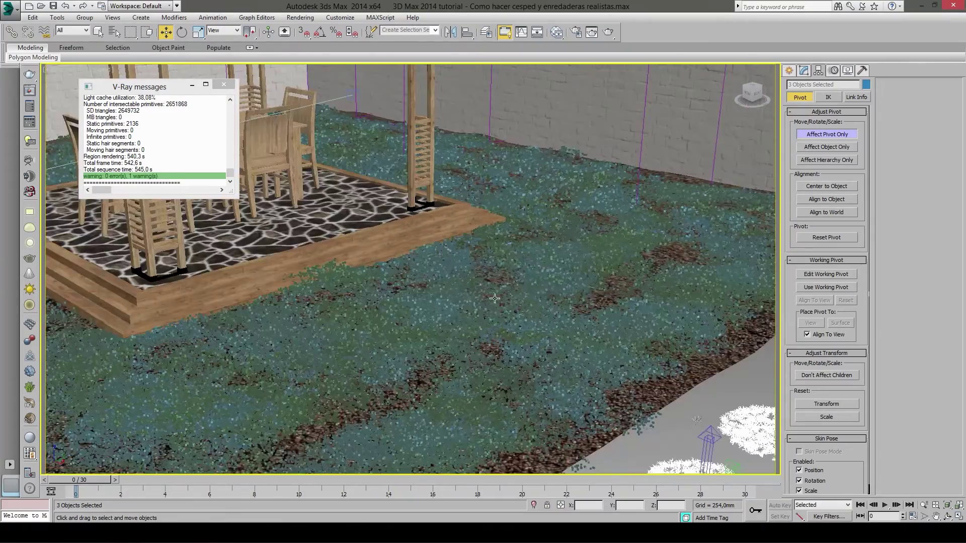
{"action": "scroll", "coordinate": [632, 296], "scroll_direction": "down", "scroll_amount": 2}
{"action": "scroll", "coordinate": [633, 296], "scroll_direction": "down", "scroll_amount": 1}
{"action": "middle_click_drag", "start_coordinate": [633, 296], "coordinate": [646, 329], "text": "alt"}
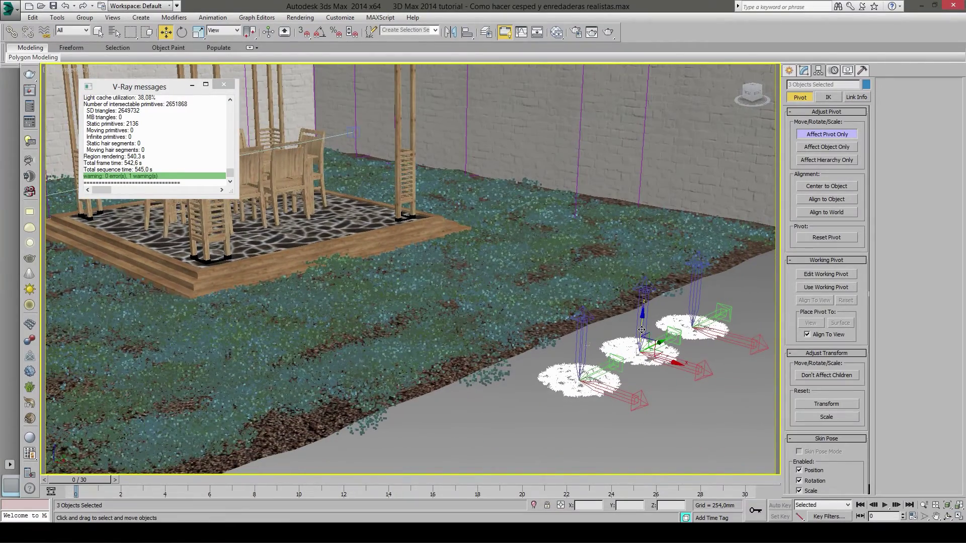
- Nudge the three patches' pivots slightly and turn Affect Pivot Only off
{"action": "left_click_drag", "start_coordinate": [642, 331], "coordinate": [642, 332]}
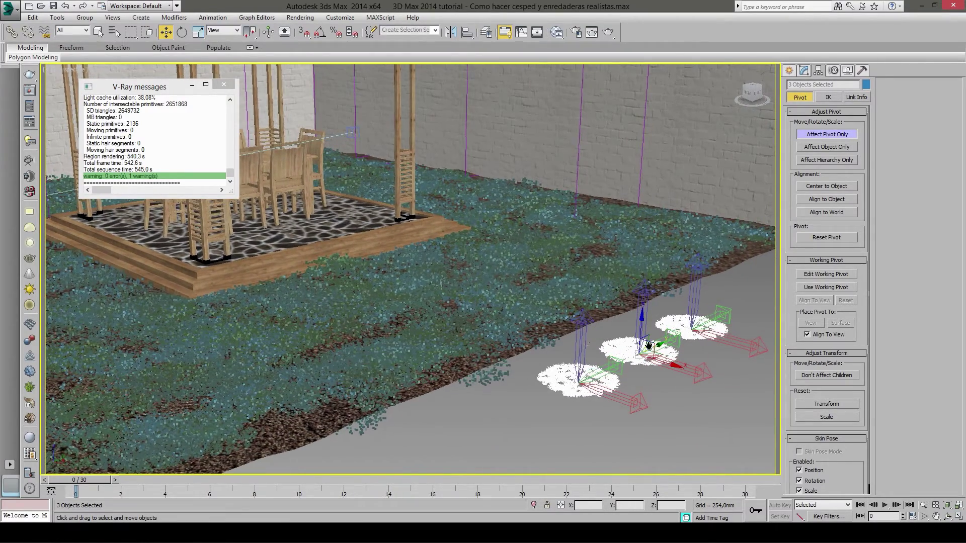
{"action": "scroll", "coordinate": [649, 347], "scroll_direction": "up", "scroll_amount": 2}
{"action": "scroll", "coordinate": [645, 346], "scroll_direction": "up", "scroll_amount": 2}
{"action": "left_click", "coordinate": [826, 134]}
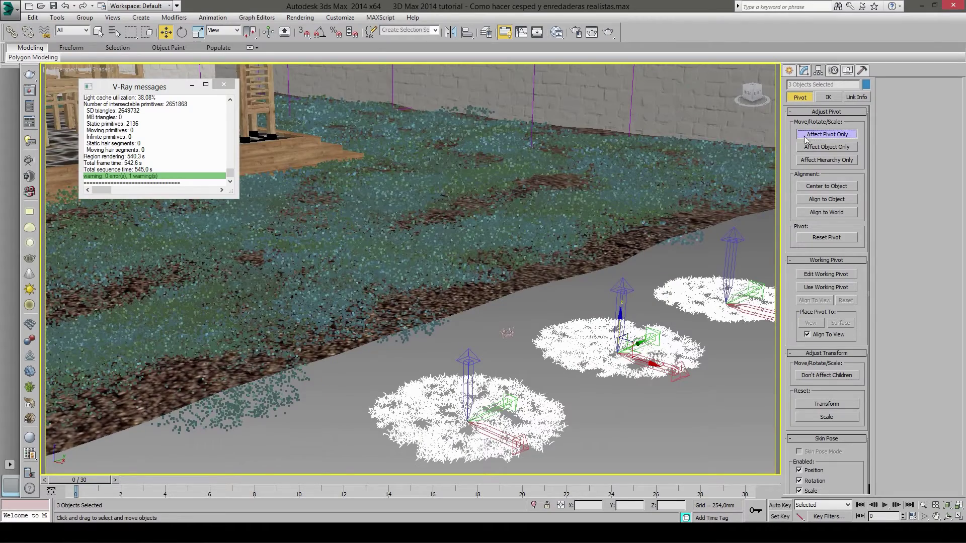
- Orbit lower toward the wall and switch the transform tool to Select and Uniform Scale
{"action": "mouse_move", "coordinate": [649, 290]}
{"action": "middle_mouse_down", "text": "alt"}
{"action": "mouse_move", "coordinate": [636, 291]}
{"action": "mouse_move", "coordinate": [637, 251]}
{"action": "middle_mouse_up", "text": "alt"}
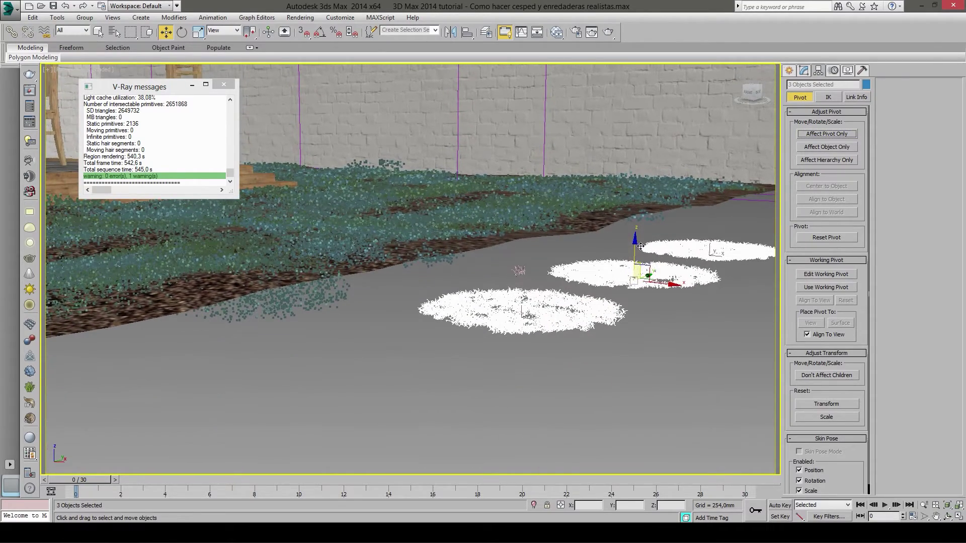
{"action": "key", "text": "e"}
{"action": "key", "text": "r"}
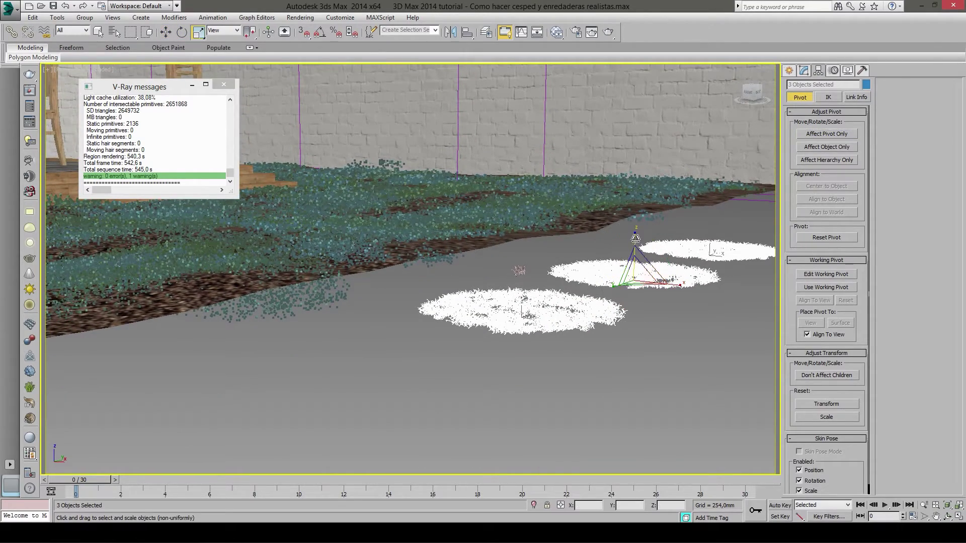
{"action": "key", "text": "r"}
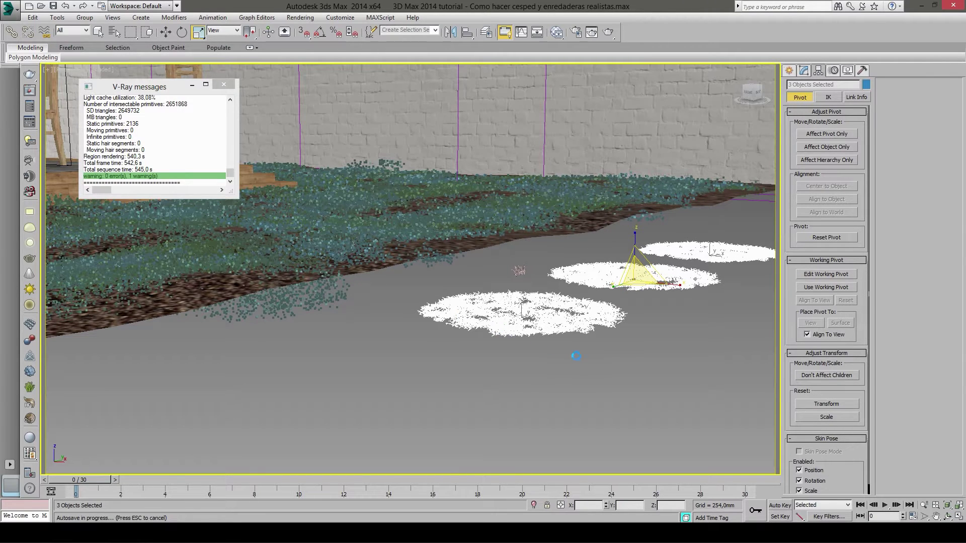
- Zoom and orbit the viewport around the grass patch
{"action": "scroll", "coordinate": [564, 404], "scroll_direction": "up", "scroll_amount": 3}
{"action": "scroll", "coordinate": [564, 404], "scroll_direction": "up", "scroll_amount": 3}
{"action": "scroll", "coordinate": [564, 403], "scroll_direction": "up", "scroll_amount": 3}
{"action": "scroll", "coordinate": [564, 403], "scroll_direction": "up", "scroll_amount": 3}
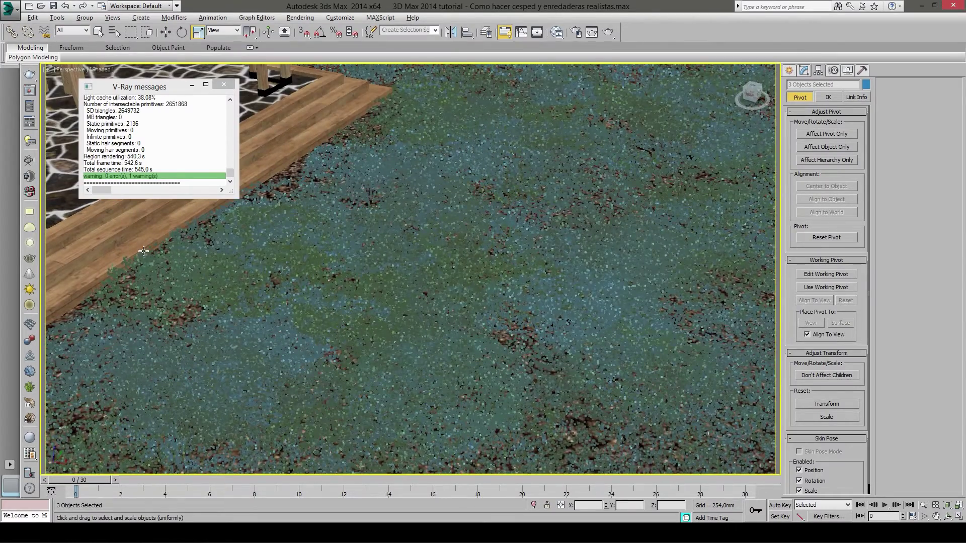
{"action": "scroll", "coordinate": [458, 314], "scroll_direction": "down", "scroll_amount": 10}
{"action": "scroll", "coordinate": [689, 320], "scroll_direction": "up", "scroll_amount": 3}
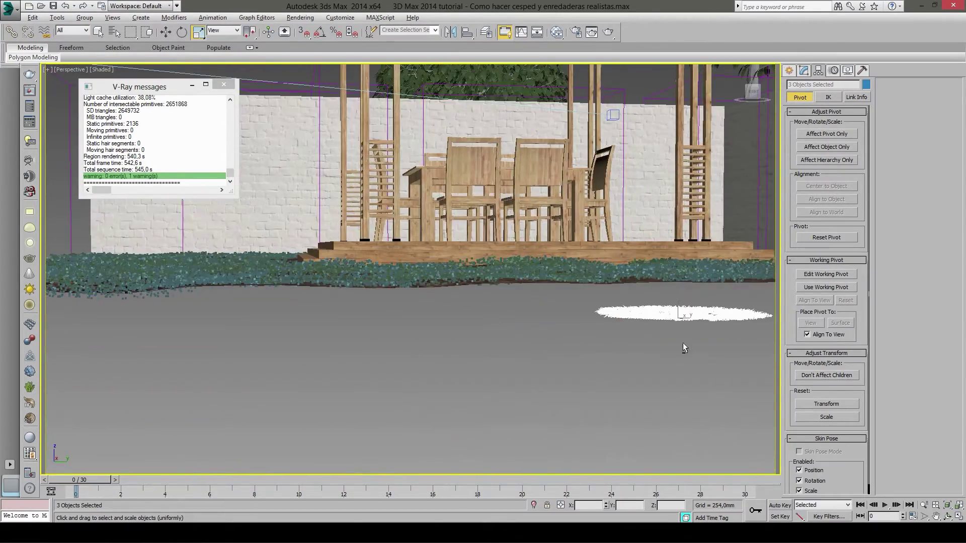
{"action": "scroll", "coordinate": [689, 319], "scroll_direction": "up", "scroll_amount": 3}
{"action": "mouse_move", "coordinate": [674, 328]}
{"action": "middle_mouse_down", "text": "alt"}
{"action": "mouse_move", "coordinate": [276, 345]}
{"action": "mouse_move", "coordinate": [597, 352]}
{"action": "mouse_move", "coordinate": [647, 341]}
{"action": "mouse_move", "coordinate": [510, 362]}
{"action": "middle_mouse_up", "text": "alt"}
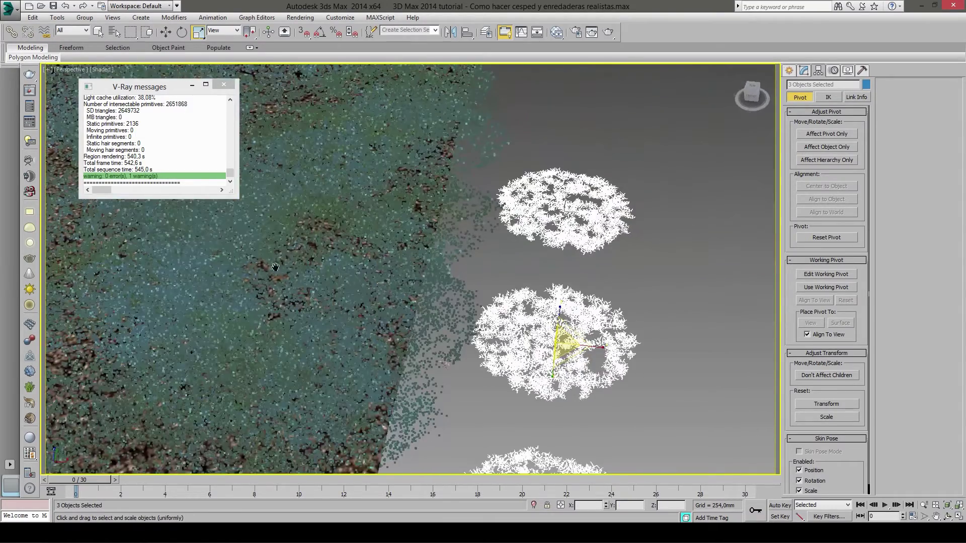
{"action": "scroll", "coordinate": [510, 361], "scroll_direction": "up", "scroll_amount": 5}
{"action": "scroll", "coordinate": [502, 243], "scroll_direction": "down", "scroll_amount": 8}
{"action": "scroll", "coordinate": [225, 261], "scroll_direction": "up", "scroll_amount": 5}
{"action": "scroll", "coordinate": [226, 261], "scroll_direction": "up", "scroll_amount": 3}
{"action": "scroll", "coordinate": [226, 261], "scroll_direction": "down", "scroll_amount": 5}
{"action": "scroll", "coordinate": [227, 264], "scroll_direction": "up", "scroll_amount": 5}
{"action": "scroll", "coordinate": [282, 309], "scroll_direction": "up", "scroll_amount": 3}
{"action": "scroll", "coordinate": [282, 309], "scroll_direction": "down", "scroll_amount": 2}
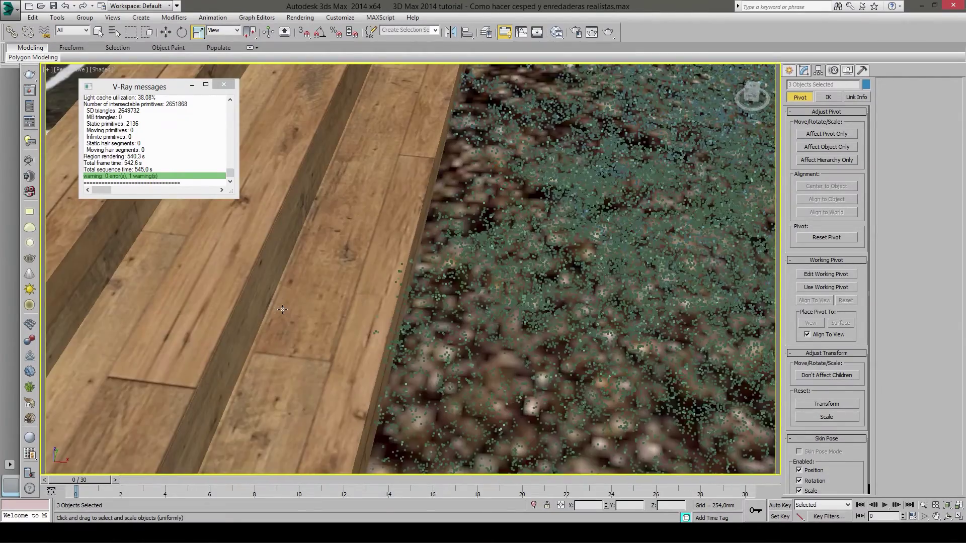
{"action": "scroll", "coordinate": [296, 303], "scroll_direction": "down", "scroll_amount": 3}
{"action": "scroll", "coordinate": [497, 373], "scroll_direction": "down", "scroll_amount": 2}
{"action": "scroll", "coordinate": [505, 352], "scroll_direction": "down", "scroll_amount": 2}
{"action": "scroll", "coordinate": [505, 352], "scroll_direction": "down", "scroll_amount": 1}
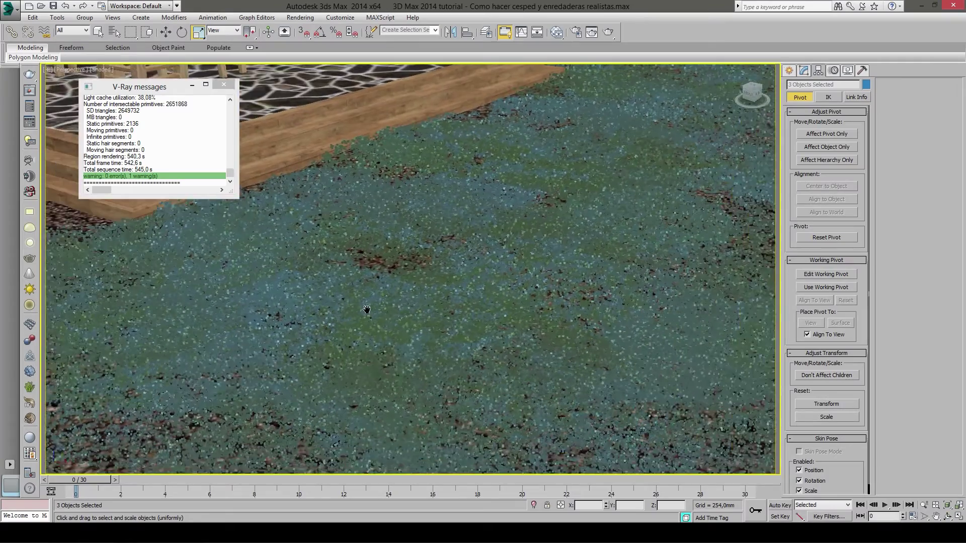
{"action": "scroll", "coordinate": [367, 306], "scroll_direction": "down", "scroll_amount": 2}
- Pan and orbit over the grass to a low side view of the gazebo deck
{"action": "middle_click_drag", "start_coordinate": [610, 348], "coordinate": [427, 286]}
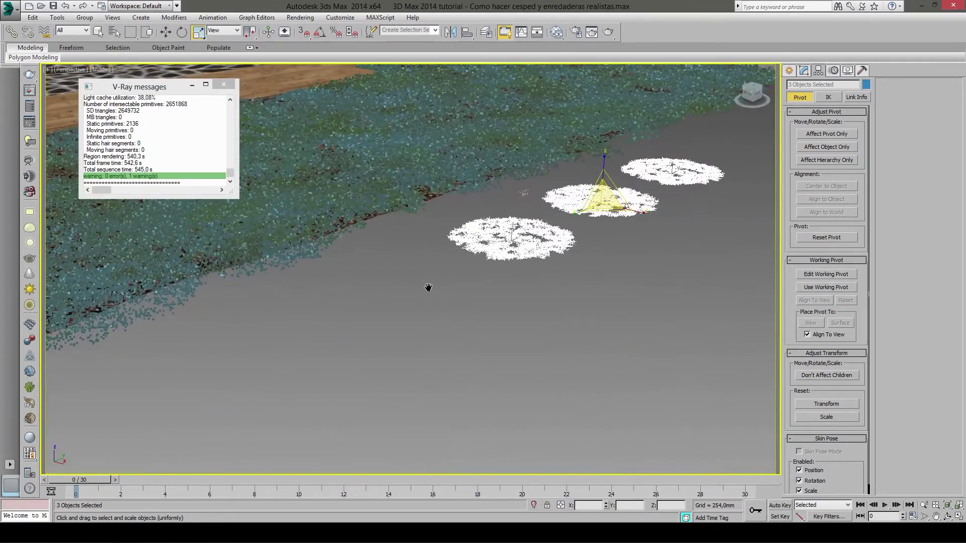
{"action": "scroll", "coordinate": [588, 176], "scroll_direction": "up", "scroll_amount": 3}
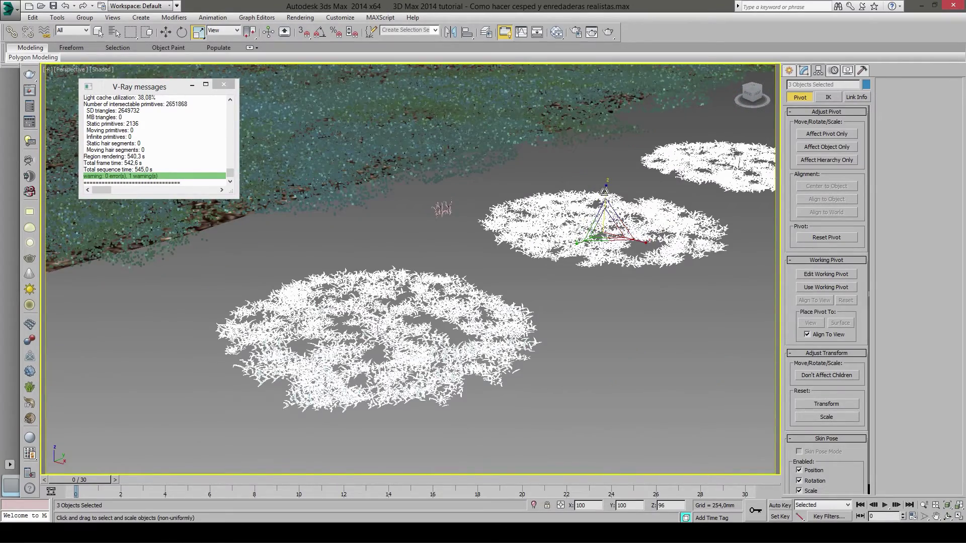
{"action": "middle_click_drag", "start_coordinate": [575, 283], "coordinate": [586, 244], "text": "alt"}
{"action": "scroll", "coordinate": [585, 244], "scroll_direction": "up", "scroll_amount": 3}
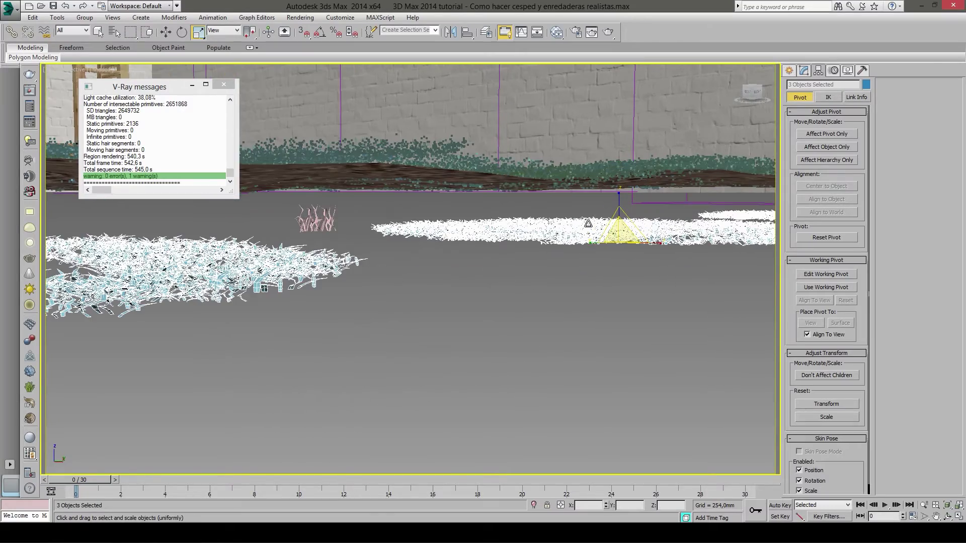
{"action": "middle_click_drag", "start_coordinate": [592, 230], "coordinate": [654, 216], "text": "alt"}
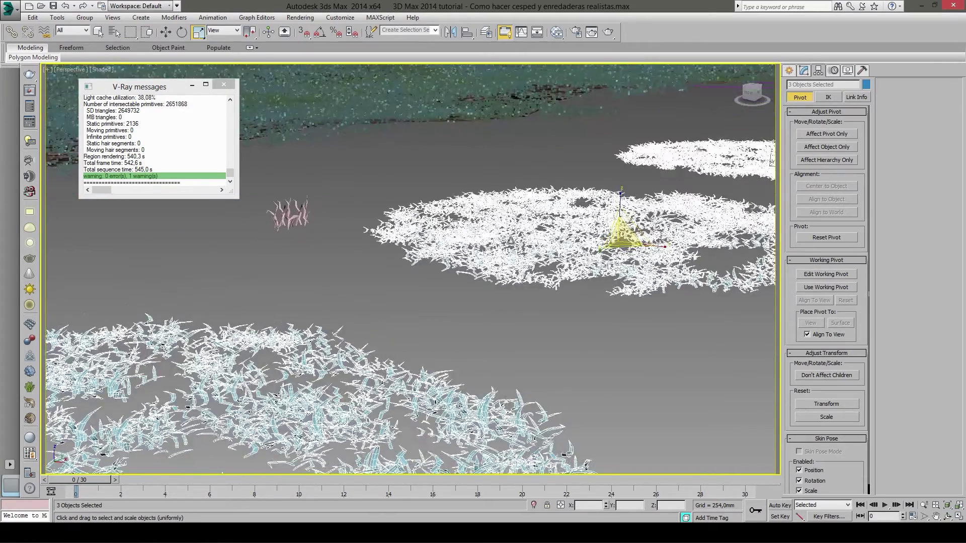
{"action": "scroll", "coordinate": [663, 212], "scroll_direction": "up", "scroll_amount": 5}
{"action": "scroll", "coordinate": [662, 212], "scroll_direction": "down", "scroll_amount": 5}
{"action": "middle_click_drag", "start_coordinate": [663, 211], "coordinate": [553, 262], "text": "alt"}
{"action": "scroll", "coordinate": [447, 334], "scroll_direction": "up", "scroll_amount": 4}
{"action": "middle_click_drag", "start_coordinate": [448, 334], "coordinate": [456, 348]}
{"action": "scroll", "coordinate": [455, 348], "scroll_direction": "up", "scroll_amount": 2}
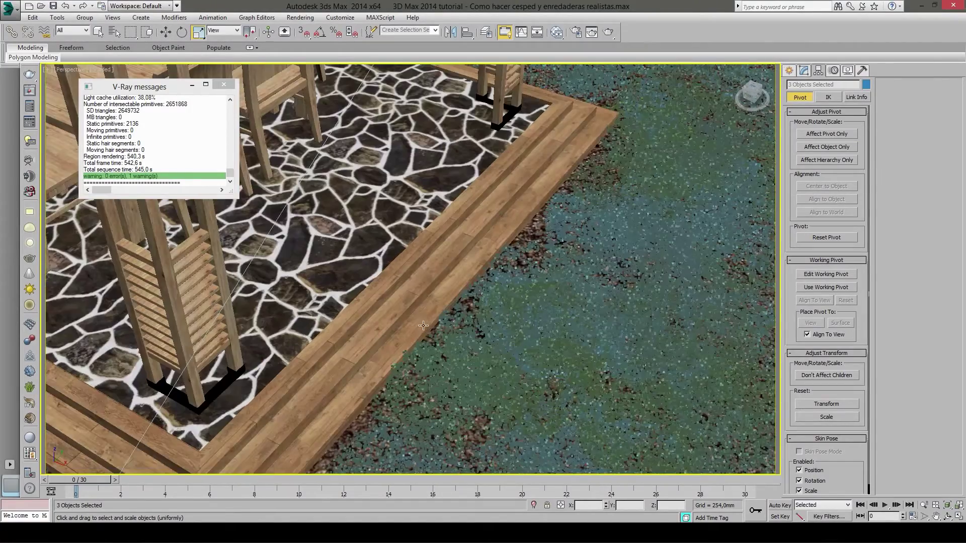
{"action": "scroll", "coordinate": [425, 326], "scroll_direction": "up", "scroll_amount": 2}
{"action": "scroll", "coordinate": [414, 347], "scroll_direction": "up", "scroll_amount": 1}
{"action": "scroll", "coordinate": [414, 347], "scroll_direction": "down", "scroll_amount": 5}
{"action": "middle_click_drag", "start_coordinate": [422, 344], "coordinate": [436, 314], "text": "alt"}
{"action": "scroll", "coordinate": [438, 310], "scroll_direction": "up", "scroll_amount": 2}
- Switch the viewport to VRayCam001 and reopen the V-Ray frame buffer
{"action": "key", "text": "c"}
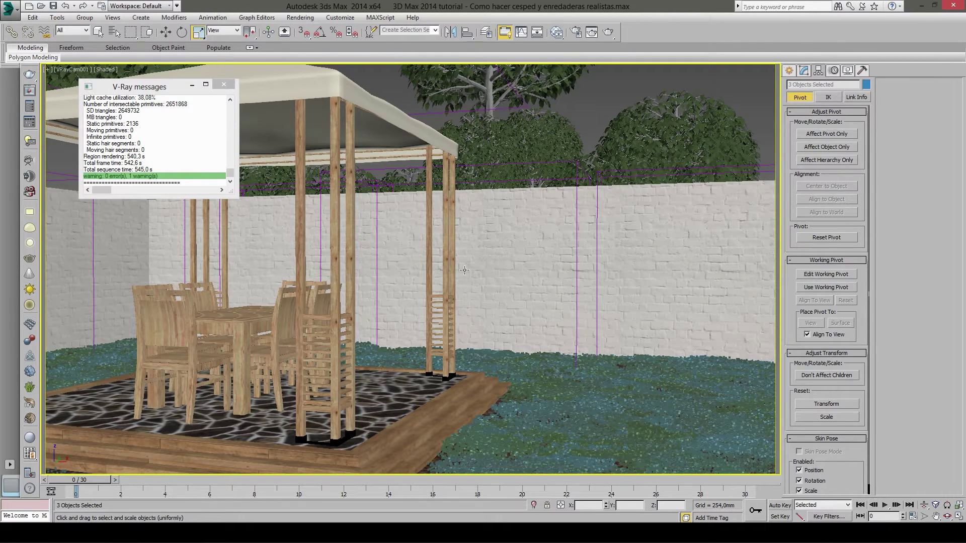
{"action": "right_click", "coordinate": [456, 299]}
{"action": "left_click", "coordinate": [495, 412]}
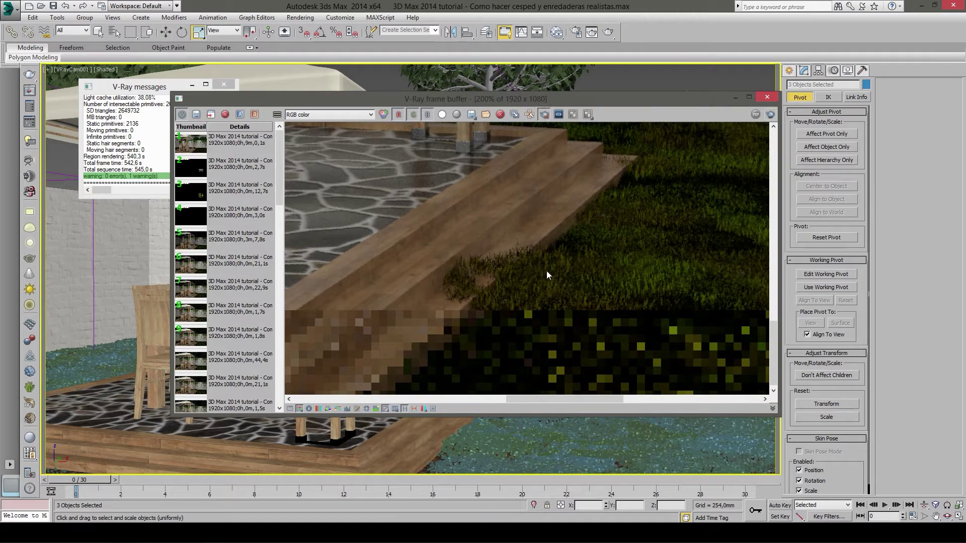
- Mark an enlarged render region over the grass and render it twice
{"action": "left_click_drag", "start_coordinate": [546, 271], "coordinate": [468, 247]}
{"action": "scroll", "coordinate": [511, 315], "scroll_direction": "down", "scroll_amount": 1}
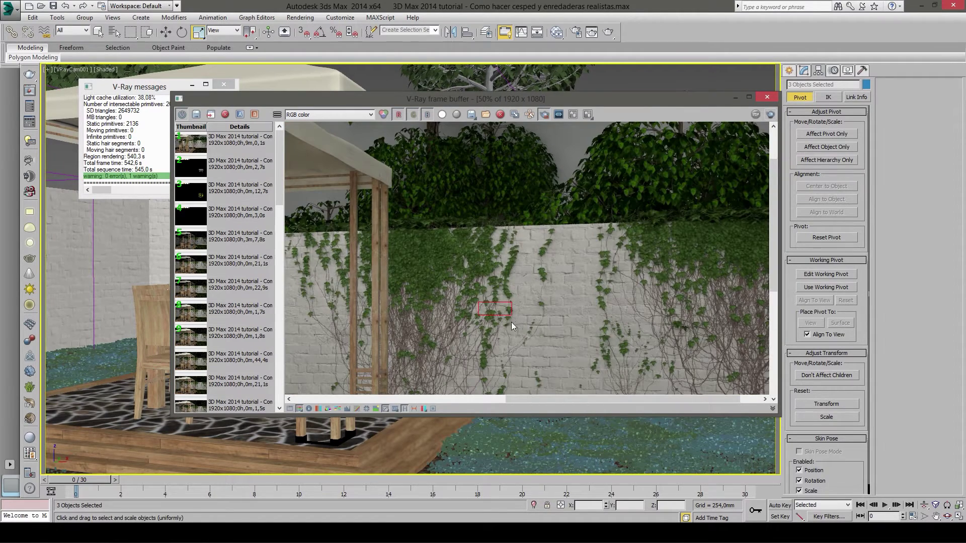
{"action": "scroll", "coordinate": [502, 245], "scroll_direction": "down", "scroll_amount": 2}
{"action": "scroll", "coordinate": [552, 338], "scroll_direction": "up", "scroll_amount": 2}
{"action": "middle_click_drag", "start_coordinate": [552, 338], "coordinate": [460, 194]}
{"action": "left_click_drag", "start_coordinate": [456, 315], "coordinate": [554, 360]}
{"action": "left_click_drag", "start_coordinate": [465, 302], "coordinate": [643, 357]}
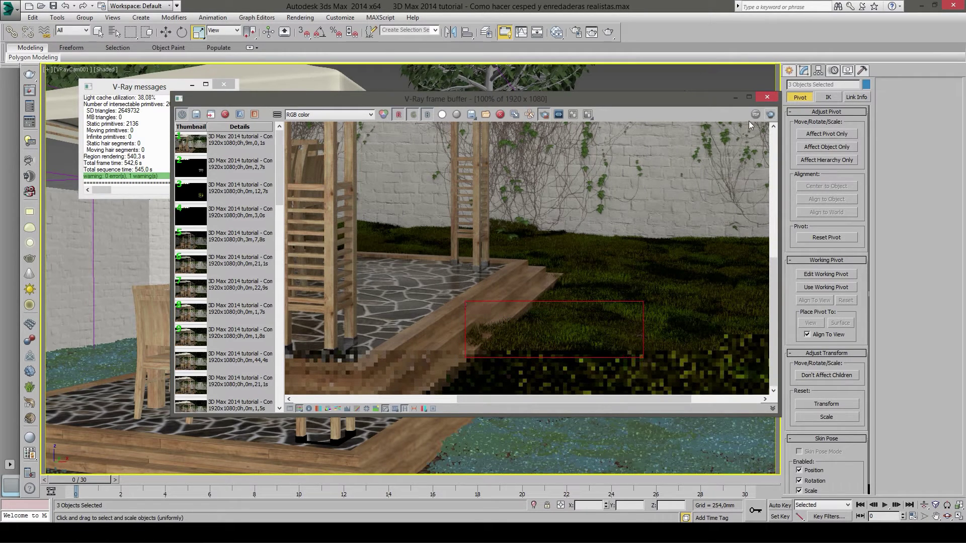
{"action": "left_click", "coordinate": [775, 115]}
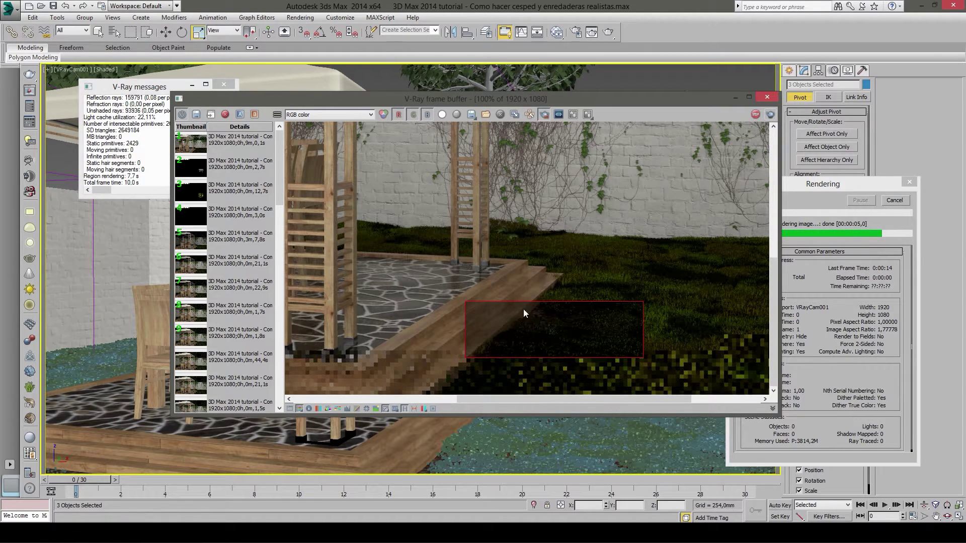
{"action": "scroll", "coordinate": [516, 333], "scroll_direction": "down", "scroll_amount": 1}
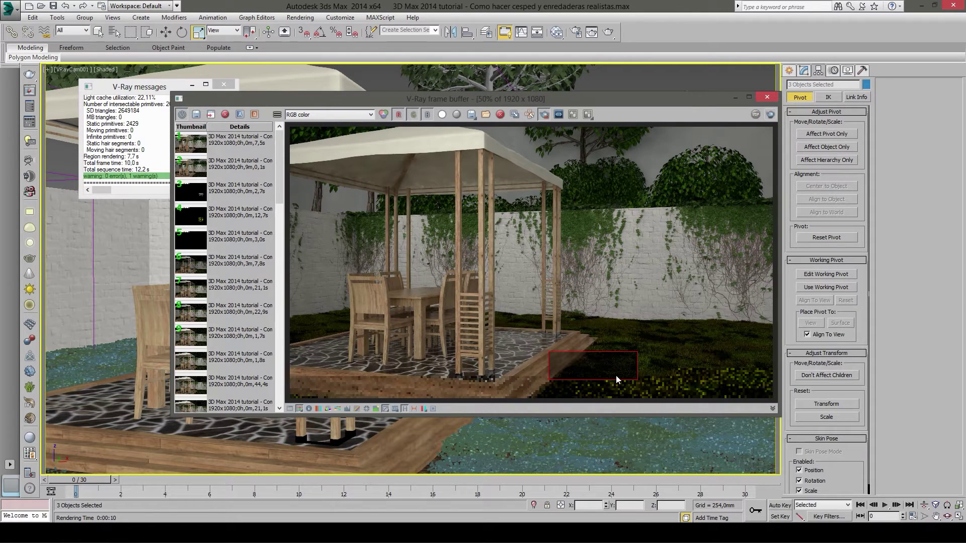
{"action": "scroll", "coordinate": [562, 377], "scroll_direction": "up", "scroll_amount": 1}
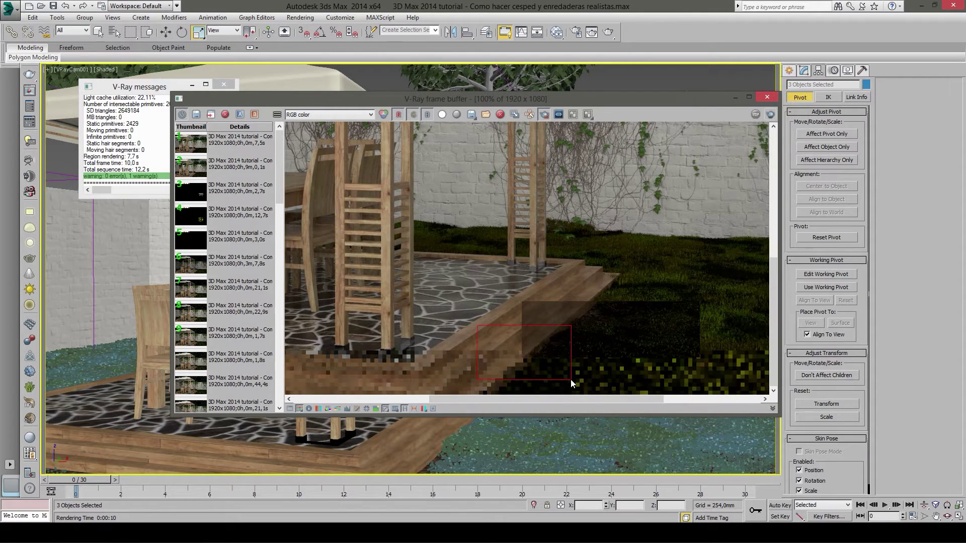
{"action": "left_click", "coordinate": [771, 114]}
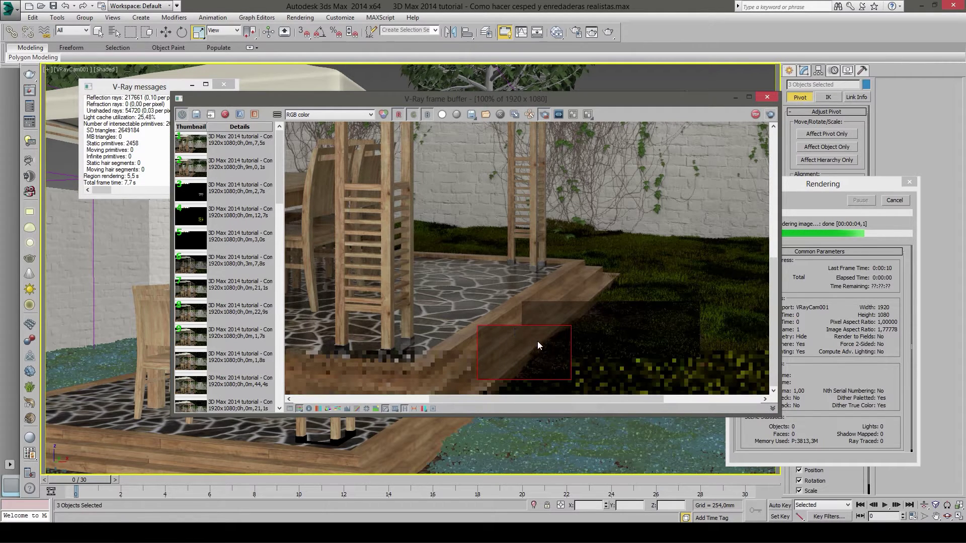
- Pan the render to the deck steps and render a small region at the step
{"action": "scroll", "coordinate": [529, 339], "scroll_direction": "up", "scroll_amount": 2}
{"action": "middle_click_drag", "start_coordinate": [530, 337], "coordinate": [421, 253]}
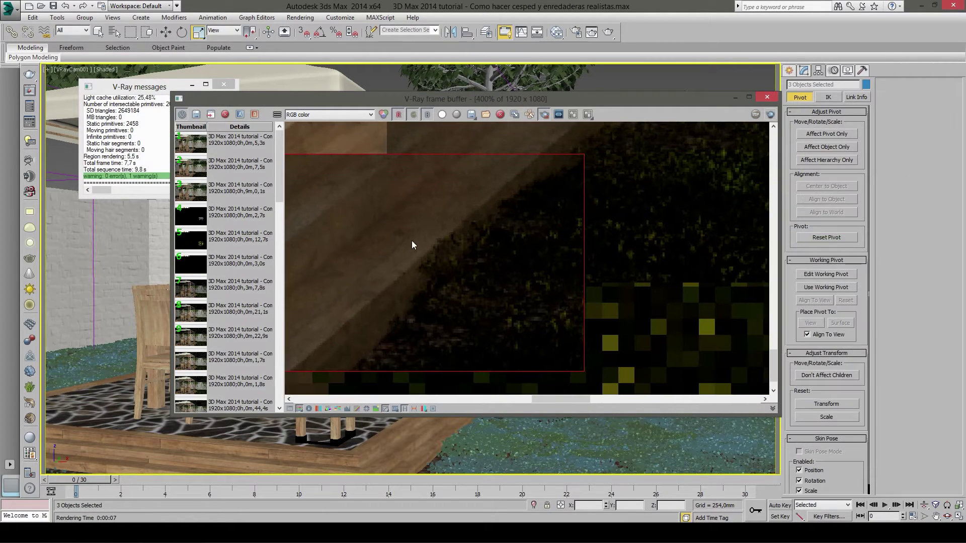
{"action": "middle_click_drag", "start_coordinate": [500, 380], "coordinate": [470, 216]}
{"action": "mouse_move", "coordinate": [423, 299]}
{"action": "middle_mouse_down"}
{"action": "mouse_move", "coordinate": [456, 319]}
{"action": "mouse_move", "coordinate": [459, 291]}
{"action": "mouse_move", "coordinate": [448, 338]}
{"action": "mouse_move", "coordinate": [505, 324]}
{"action": "mouse_move", "coordinate": [474, 285]}
{"action": "mouse_move", "coordinate": [490, 163]}
{"action": "middle_mouse_up"}
{"action": "scroll", "coordinate": [475, 285], "scroll_direction": "down", "scroll_amount": 2}
{"action": "middle_click_drag", "start_coordinate": [498, 297], "coordinate": [502, 229]}
{"action": "mouse_move", "coordinate": [453, 311]}
{"action": "middle_mouse_down"}
{"action": "mouse_move", "coordinate": [435, 346]}
{"action": "mouse_move", "coordinate": [411, 357]}
{"action": "mouse_move", "coordinate": [410, 304]}
{"action": "mouse_move", "coordinate": [476, 319]}
{"action": "middle_mouse_up"}
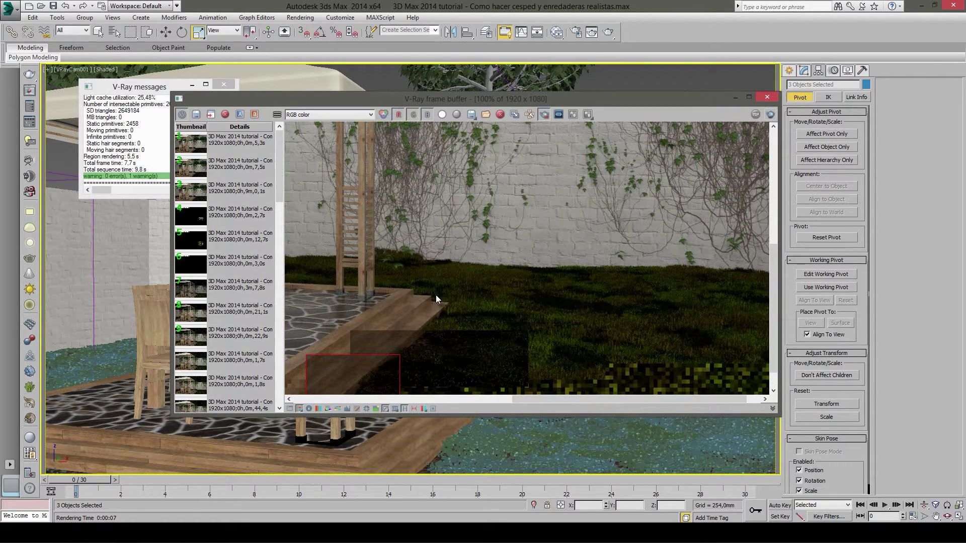
{"action": "left_click_drag", "start_coordinate": [431, 289], "coordinate": [440, 303]}
{"action": "left_click", "coordinate": [770, 115]}
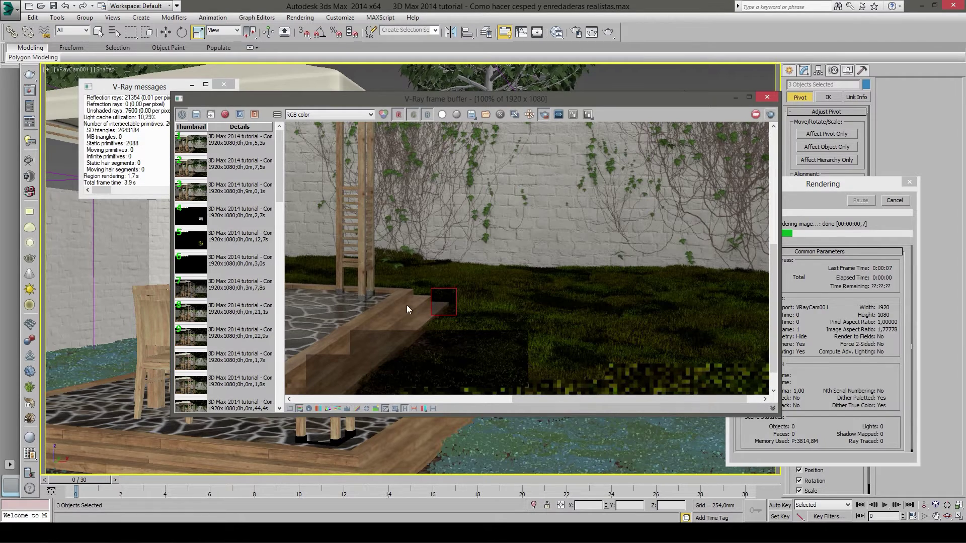
- Render a region covering the lower-right lawn
{"action": "scroll", "coordinate": [407, 305], "scroll_direction": "up", "scroll_amount": 2}
{"action": "scroll", "coordinate": [403, 254], "scroll_direction": "down", "scroll_amount": 2}
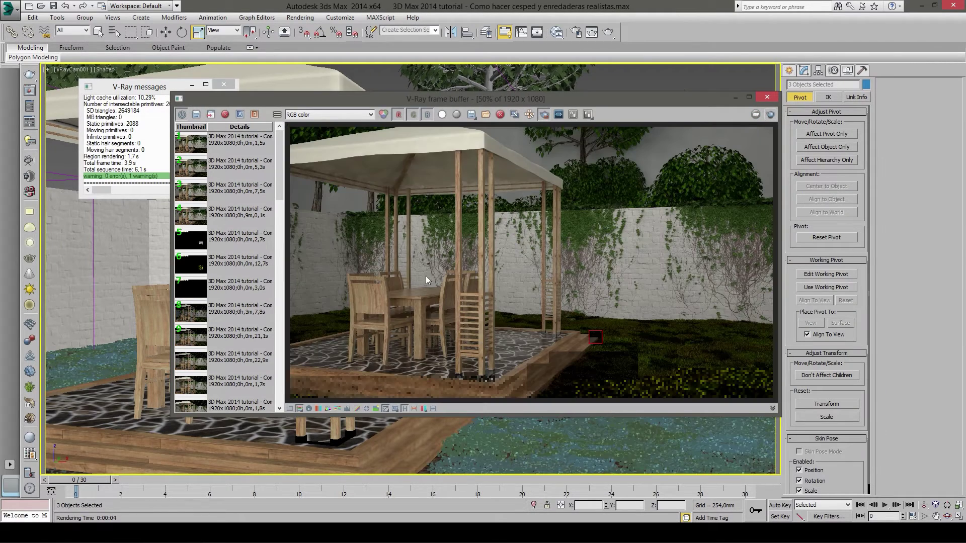
{"action": "left_click_drag", "start_coordinate": [631, 335], "coordinate": [748, 371]}
{"action": "left_click", "coordinate": [771, 114]}
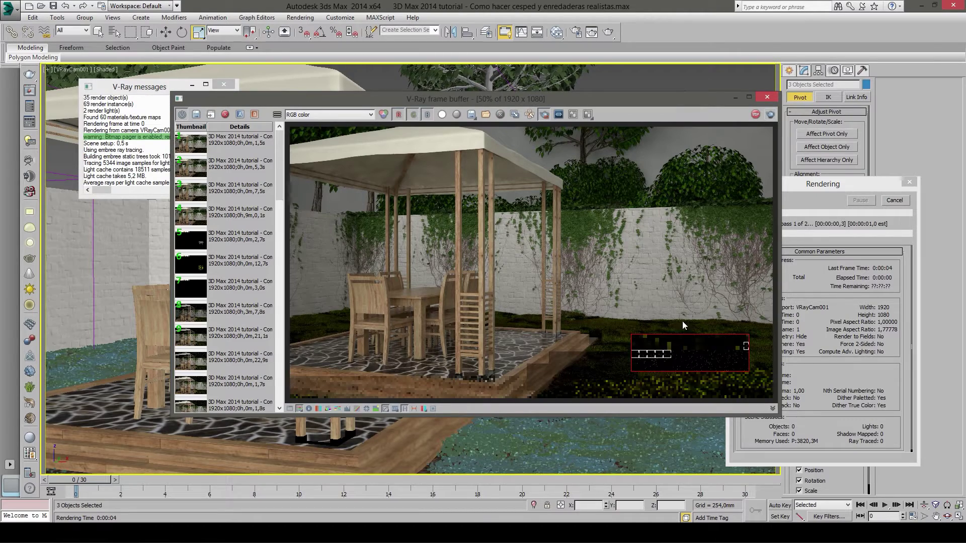
- Zoom and pan to inspect the lawn result, then re-render the whole gazebo scene
{"action": "scroll", "coordinate": [690, 363], "scroll_direction": "up", "scroll_amount": 2}
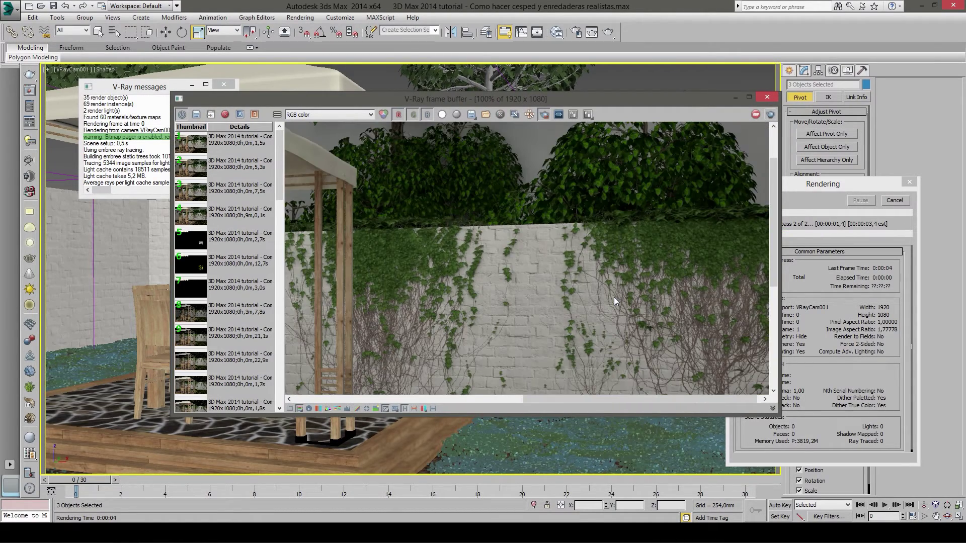
{"action": "scroll", "coordinate": [613, 297], "scroll_direction": "up", "scroll_amount": 1}
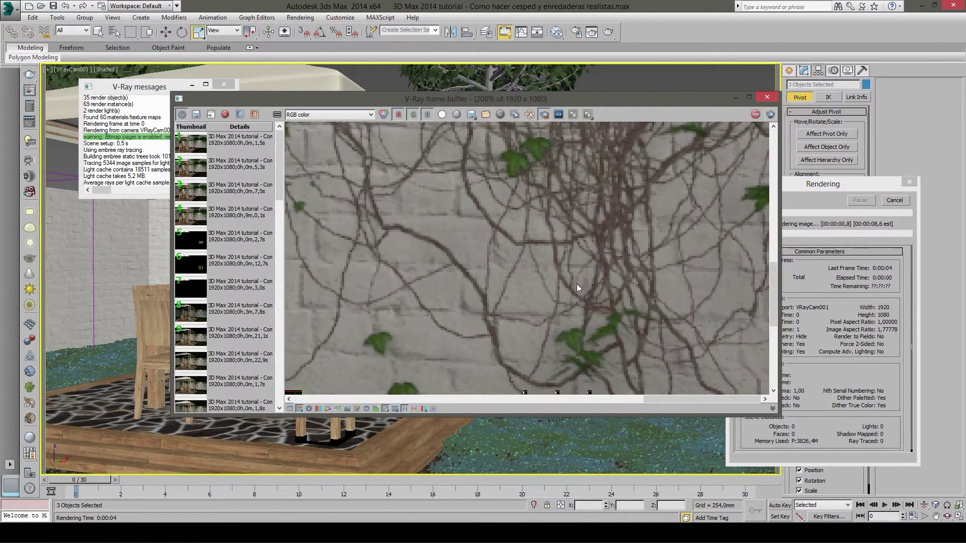
{"action": "scroll", "coordinate": [576, 284], "scroll_direction": "down", "scroll_amount": 1}
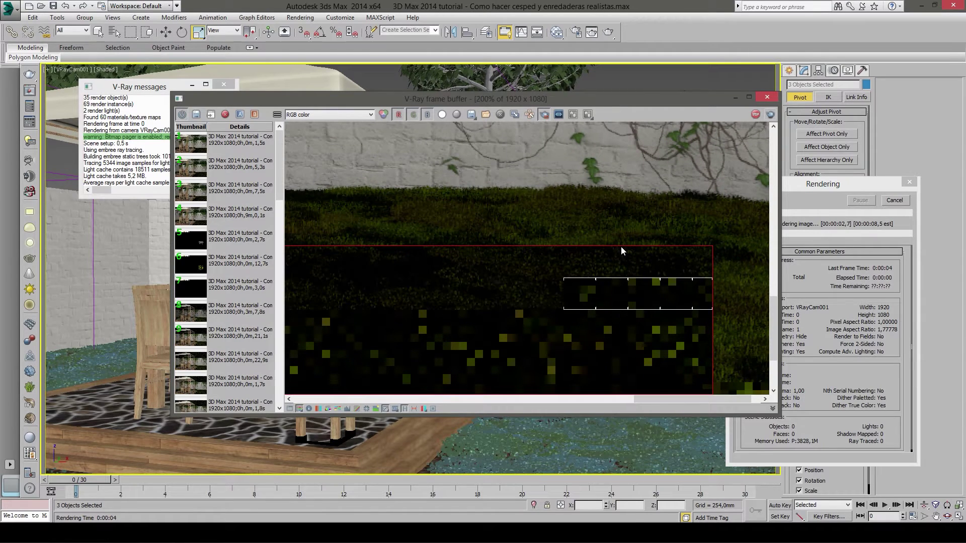
{"action": "scroll", "coordinate": [620, 251], "scroll_direction": "down", "scroll_amount": 1}
{"action": "scroll", "coordinate": [619, 257], "scroll_direction": "down", "scroll_amount": 2}
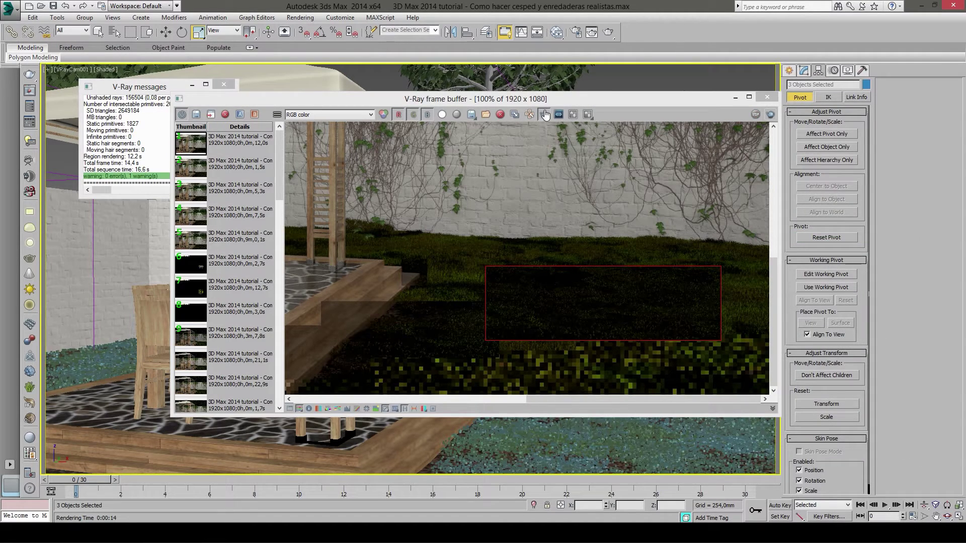
{"action": "middle_click_drag", "start_coordinate": [526, 269], "coordinate": [580, 270]}
{"action": "scroll", "coordinate": [582, 267], "scroll_direction": "down", "scroll_amount": 1}
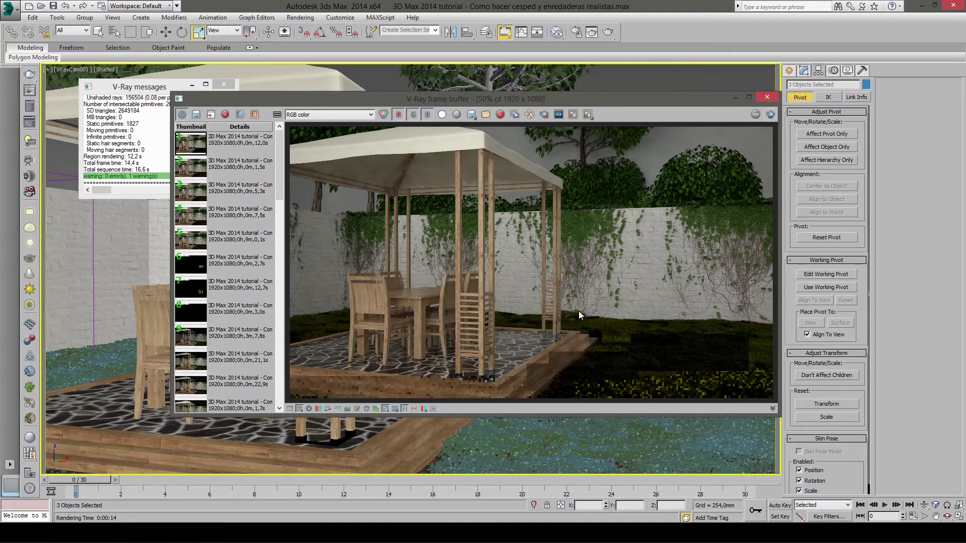
{"action": "left_click", "coordinate": [769, 114]}
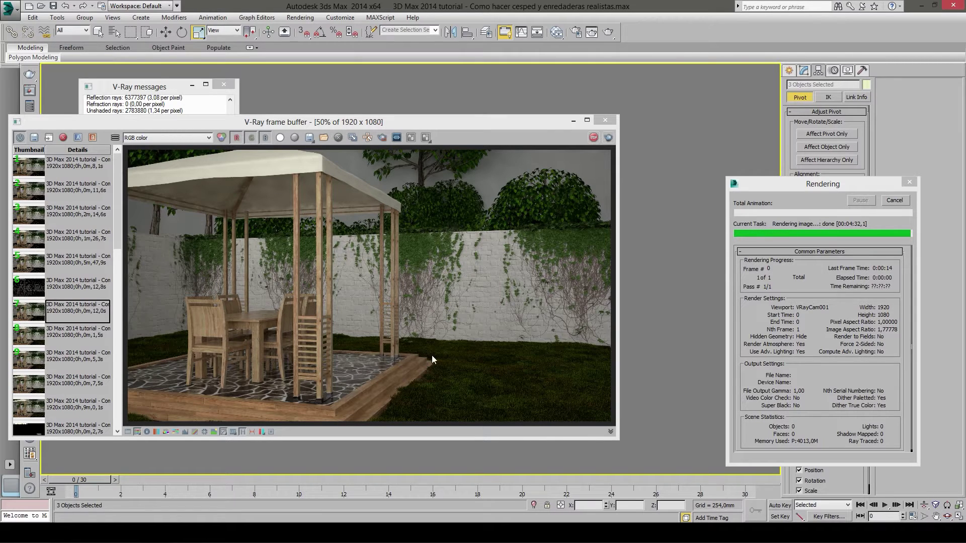
- Reposition the render window and zoom and pan around the rendered grass
{"action": "mouse_move", "coordinate": [383, 122]}
{"action": "left_mouse_down"}
{"action": "mouse_move", "coordinate": [648, 60]}
{"action": "mouse_move", "coordinate": [458, 100]}
{"action": "left_mouse_up"}
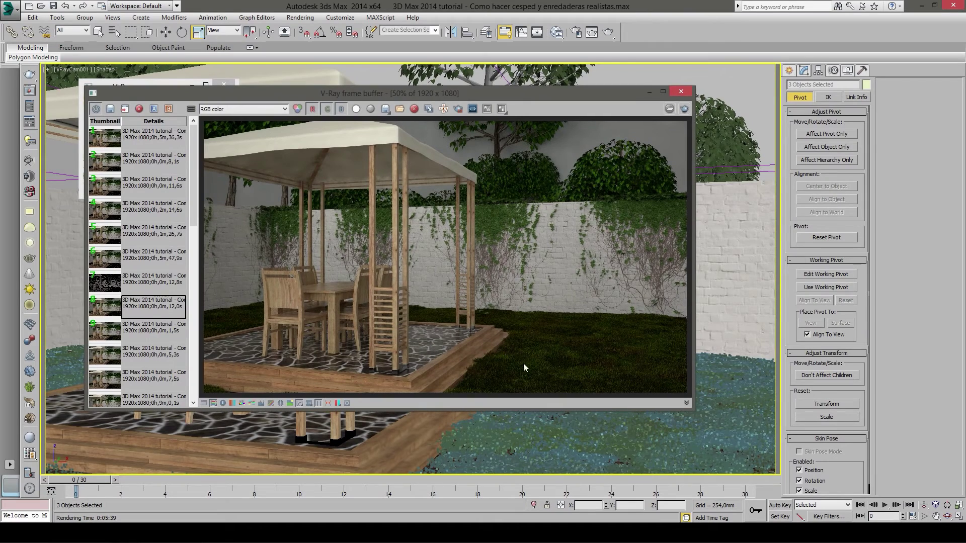
{"action": "scroll", "coordinate": [532, 356], "scroll_direction": "up", "scroll_amount": 2}
{"action": "middle_click_drag", "start_coordinate": [515, 337], "coordinate": [469, 284]}
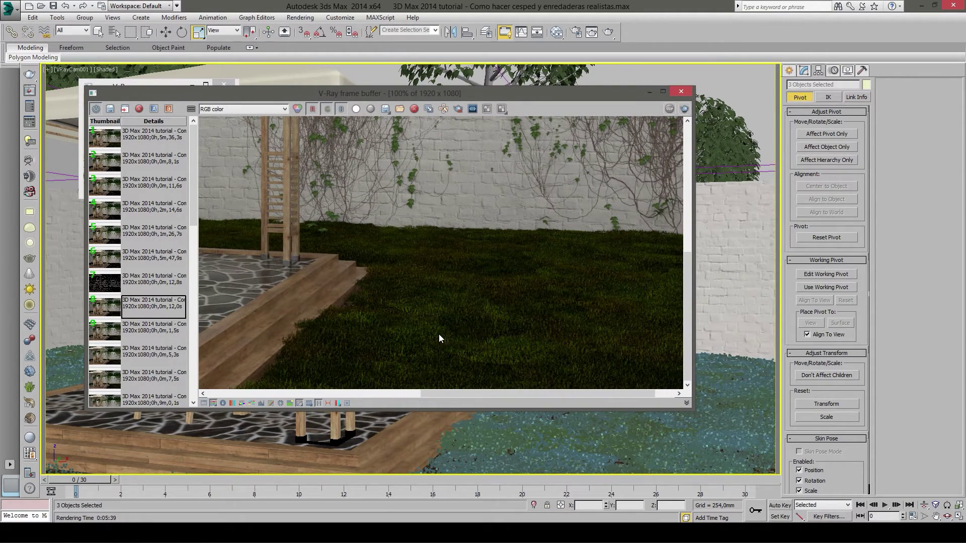
{"action": "middle_click_drag", "start_coordinate": [441, 331], "coordinate": [503, 285]}
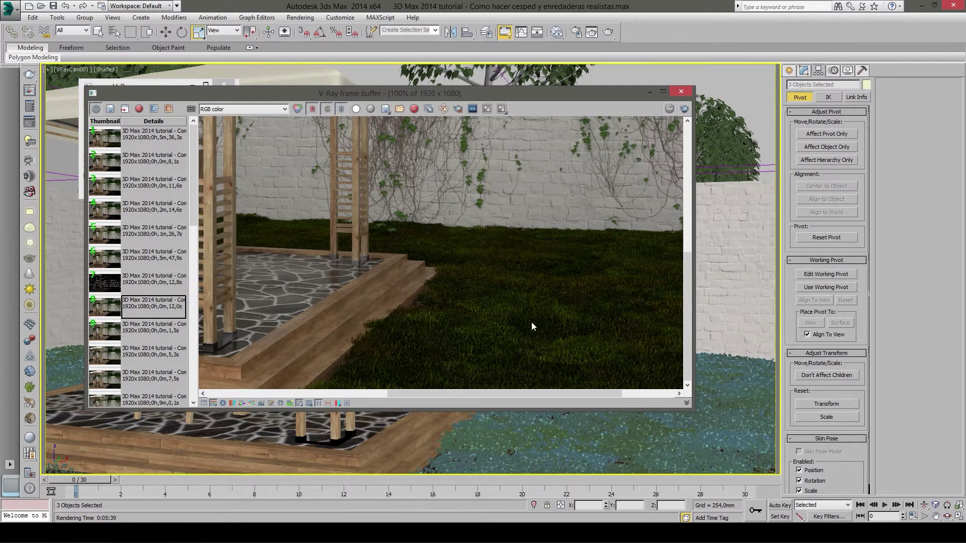
{"action": "middle_click_drag", "start_coordinate": [532, 322], "coordinate": [392, 327]}
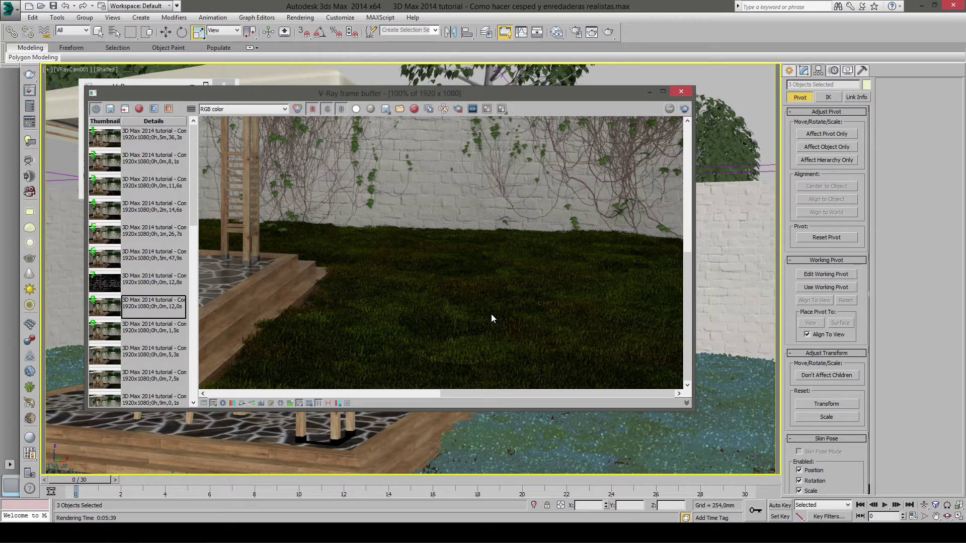
{"action": "scroll", "coordinate": [471, 343], "scroll_direction": "down", "scroll_amount": 2}
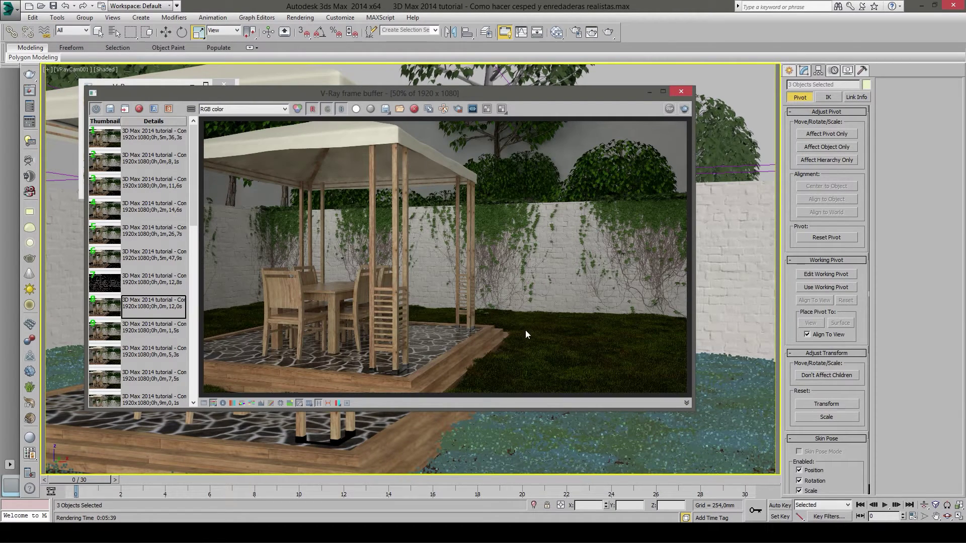
{"action": "scroll", "coordinate": [561, 356], "scroll_direction": "up", "scroll_amount": 2}
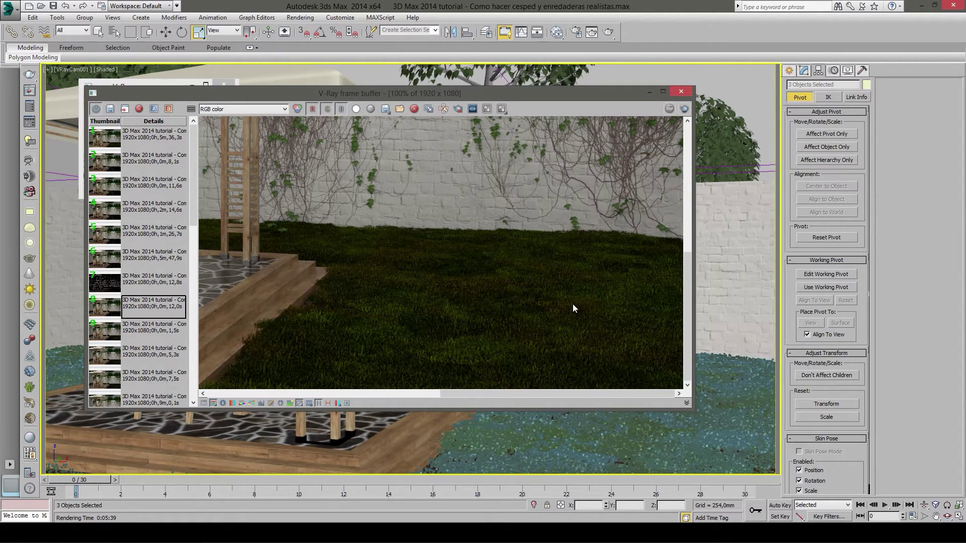
{"action": "mouse_move", "coordinate": [506, 319]}
{"action": "middle_mouse_down"}
{"action": "mouse_move", "coordinate": [486, 319]}
{"action": "mouse_move", "coordinate": [594, 252]}
{"action": "middle_mouse_up"}
{"action": "scroll", "coordinate": [479, 317], "scroll_direction": "up", "scroll_amount": 1}
- Inspect where the grass meets the deck steps, then maximize the render window
{"action": "middle_click_drag", "start_coordinate": [479, 320], "coordinate": [508, 296]}
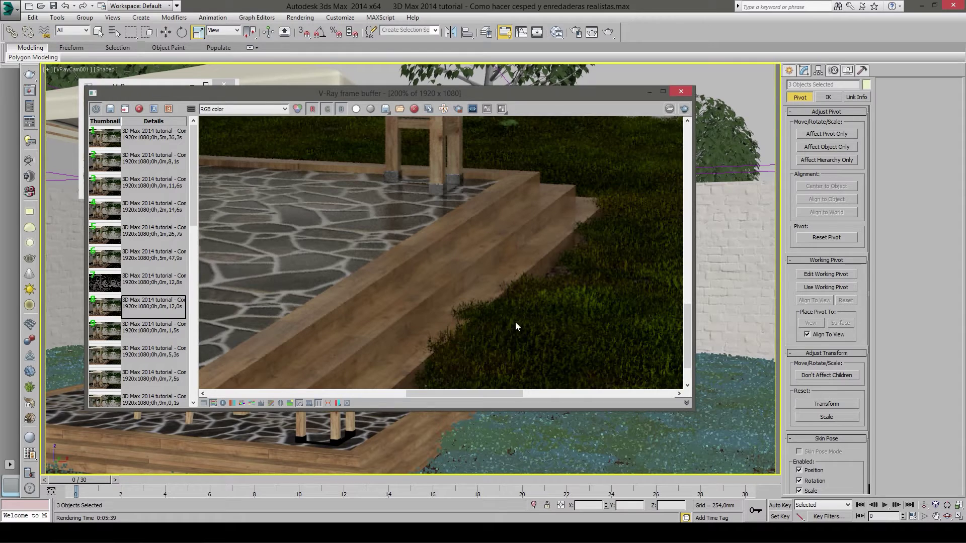
{"action": "middle_click_drag", "start_coordinate": [515, 322], "coordinate": [487, 319]}
{"action": "middle_click_drag", "start_coordinate": [417, 352], "coordinate": [387, 337]}
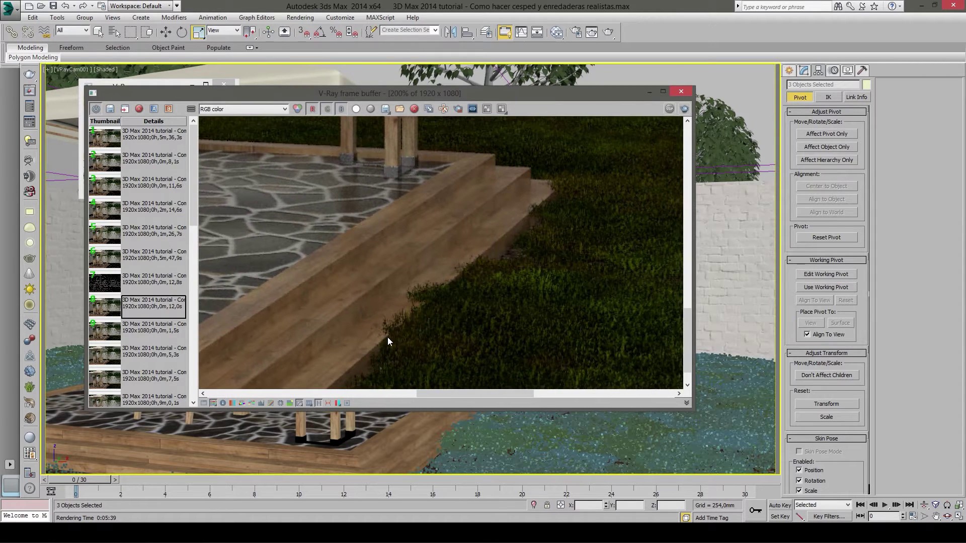
{"action": "scroll", "coordinate": [463, 279], "scroll_direction": "up", "scroll_amount": 1}
{"action": "scroll", "coordinate": [472, 276], "scroll_direction": "down", "scroll_amount": 2}
{"action": "scroll", "coordinate": [467, 167], "scroll_direction": "up", "scroll_amount": 1}
{"action": "mouse_move", "coordinate": [466, 167]}
{"action": "middle_mouse_down"}
{"action": "mouse_move", "coordinate": [611, 168]}
{"action": "mouse_move", "coordinate": [558, 202]}
{"action": "middle_mouse_up"}
{"action": "middle_click_drag", "start_coordinate": [430, 307], "coordinate": [440, 292]}
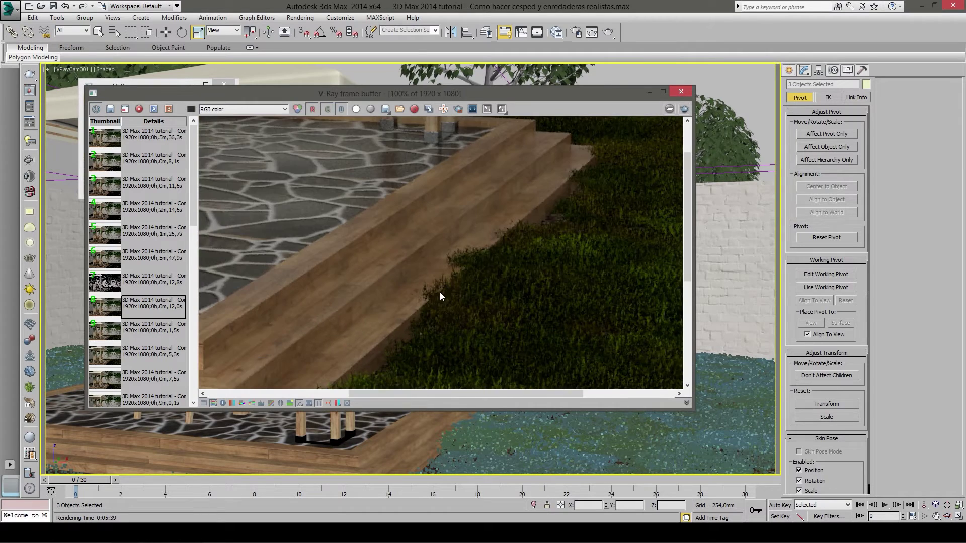
{"action": "scroll", "coordinate": [440, 292], "scroll_direction": "down", "scroll_amount": 2}
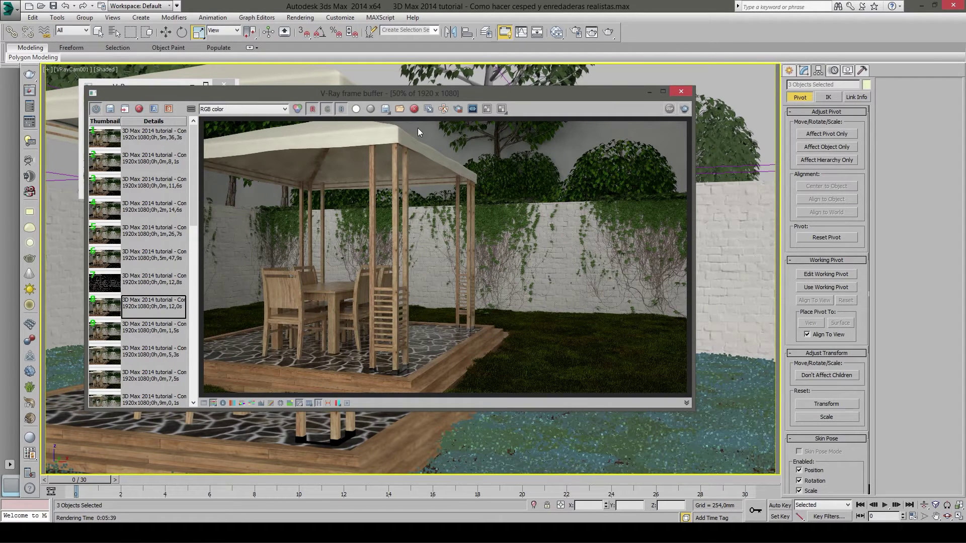
{"action": "mouse_move", "coordinate": [376, 90]}
{"action": "left_mouse_down"}
{"action": "mouse_move", "coordinate": [616, 97]}
{"action": "mouse_move", "coordinate": [460, 128]}
{"action": "left_mouse_up"}
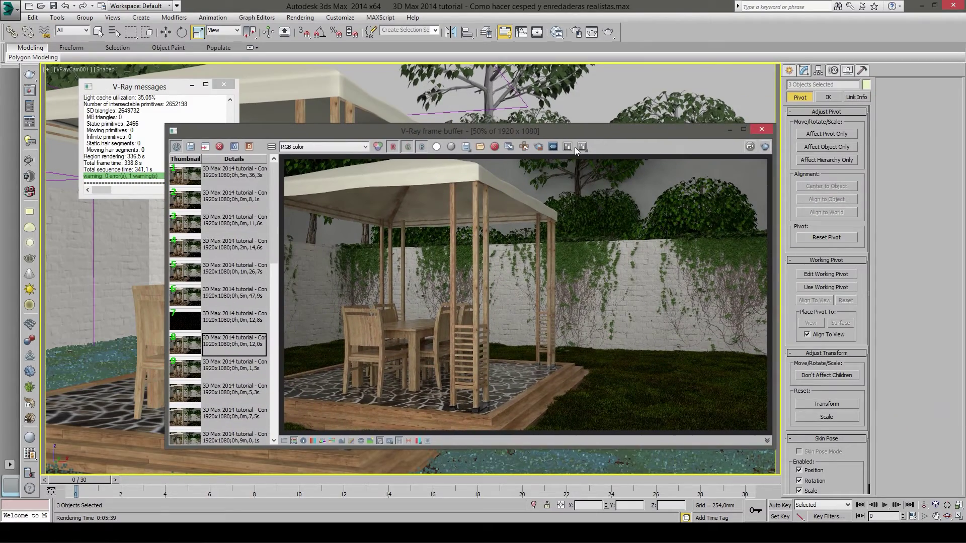
{"action": "double_click", "coordinate": [521, 132]}
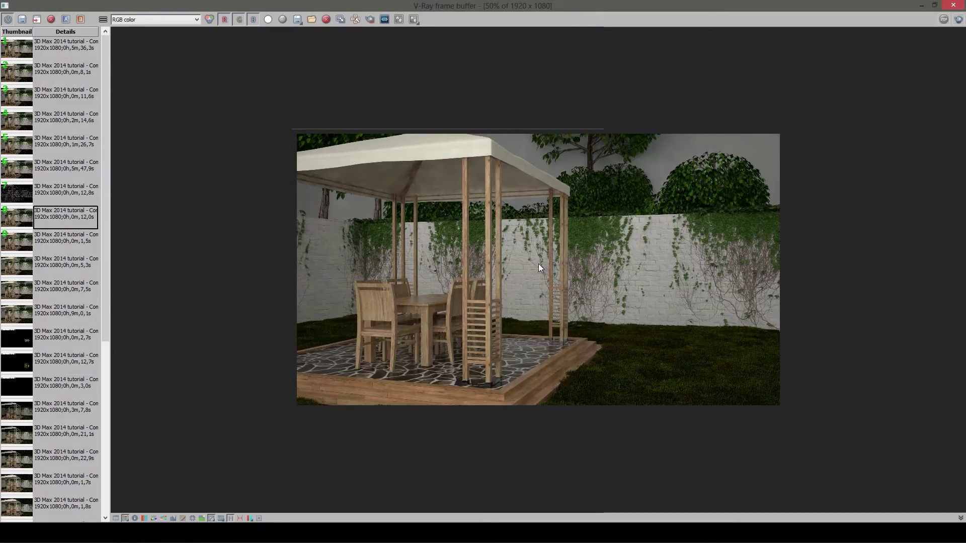
{"action": "scroll", "coordinate": [539, 264], "scroll_direction": "up", "scroll_amount": 1}
{"action": "middle_click_drag", "start_coordinate": [559, 283], "coordinate": [533, 163]}
{"action": "mouse_move", "coordinate": [606, 230]}
{"action": "middle_mouse_down"}
{"action": "mouse_move", "coordinate": [625, 248]}
{"action": "mouse_move", "coordinate": [656, 233]}
{"action": "mouse_move", "coordinate": [646, 190]}
{"action": "middle_mouse_up"}
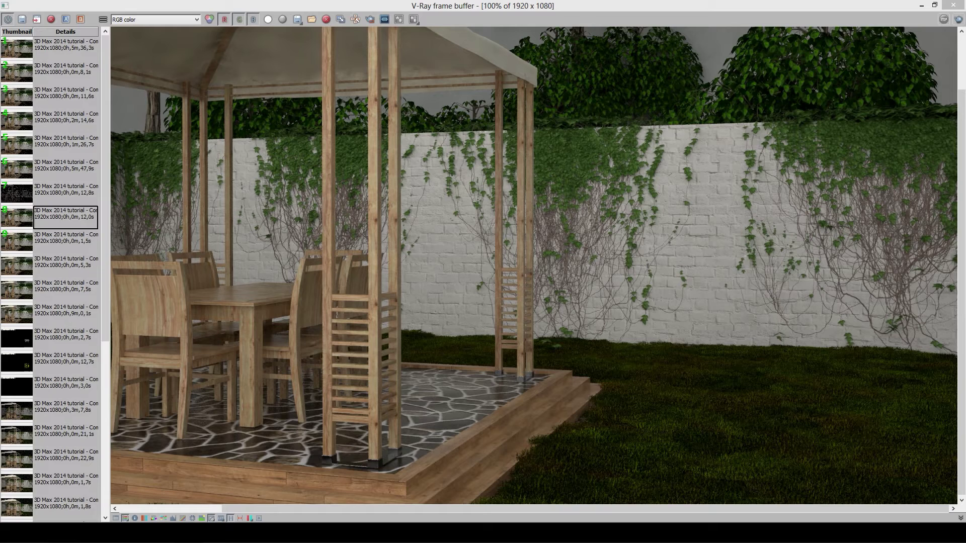
{"action": "middle_click_drag", "start_coordinate": [803, 169], "coordinate": [755, 268]}
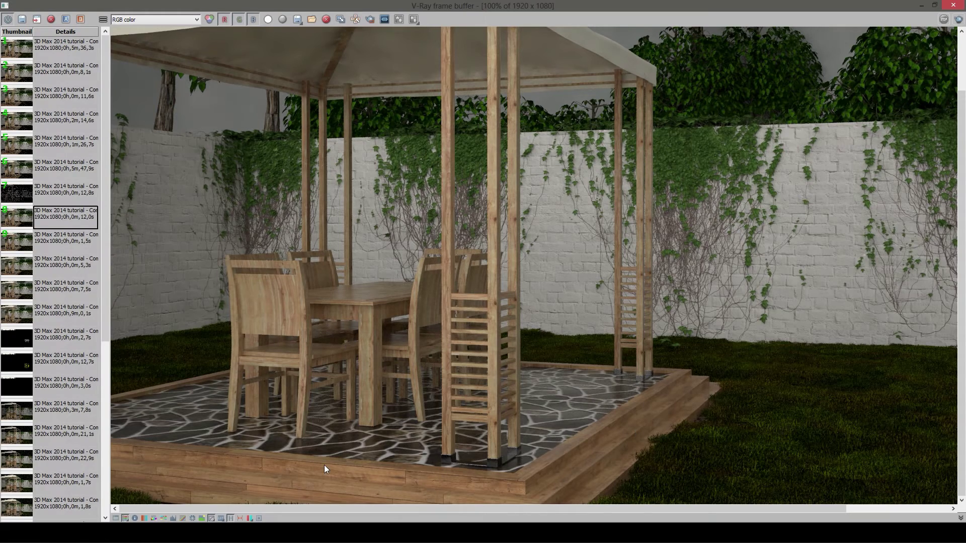
{"action": "scroll", "coordinate": [598, 345], "scroll_direction": "down", "scroll_amount": 1}
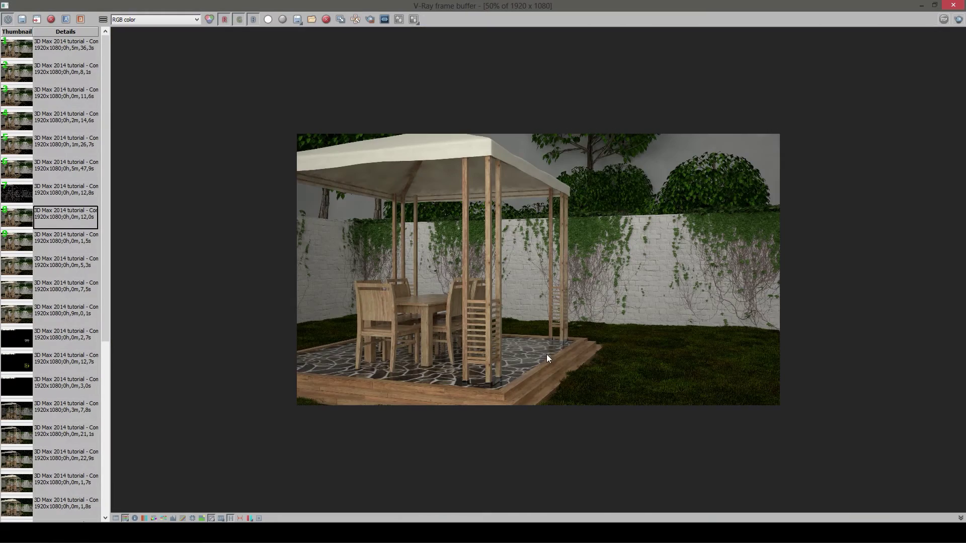
{"action": "scroll", "coordinate": [534, 329], "scroll_direction": "up", "scroll_amount": 1}
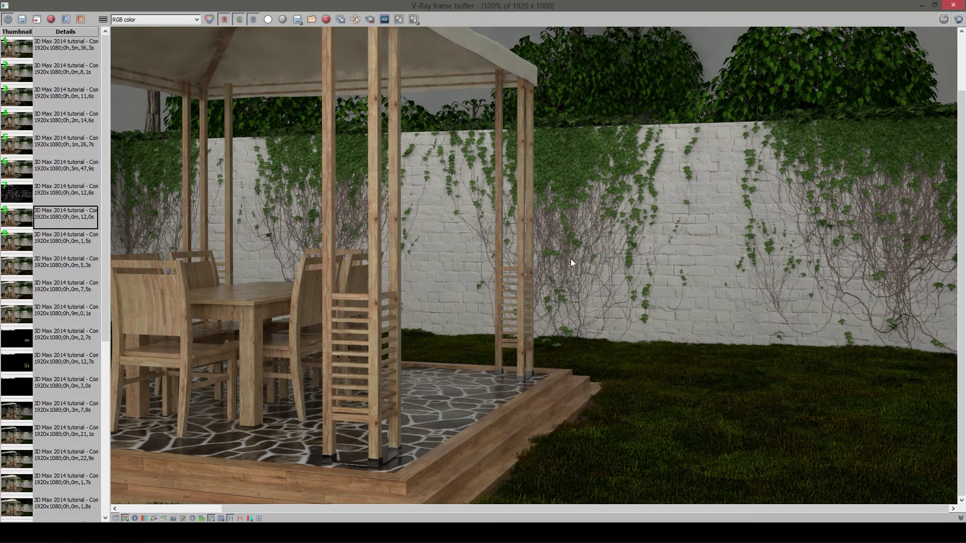
{"action": "middle_click_drag", "start_coordinate": [621, 274], "coordinate": [636, 255]}
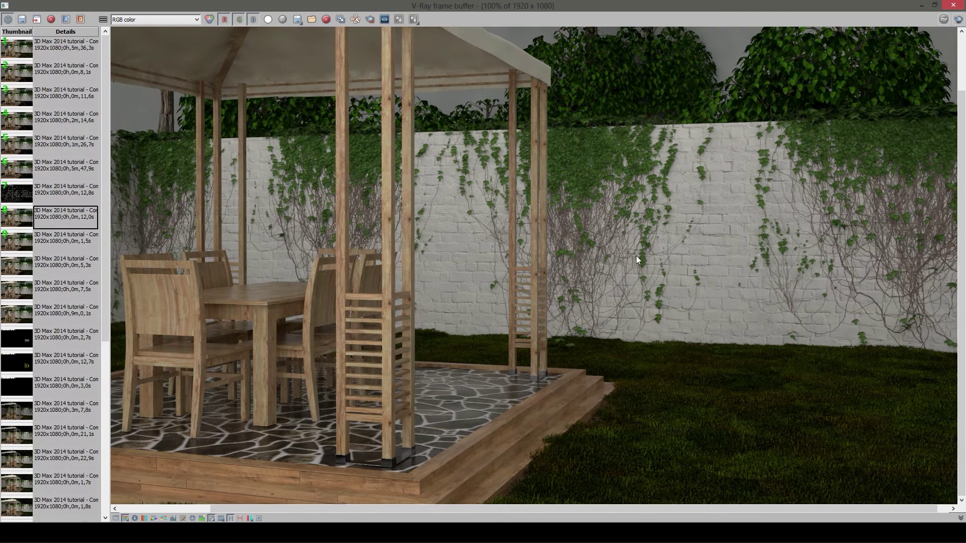